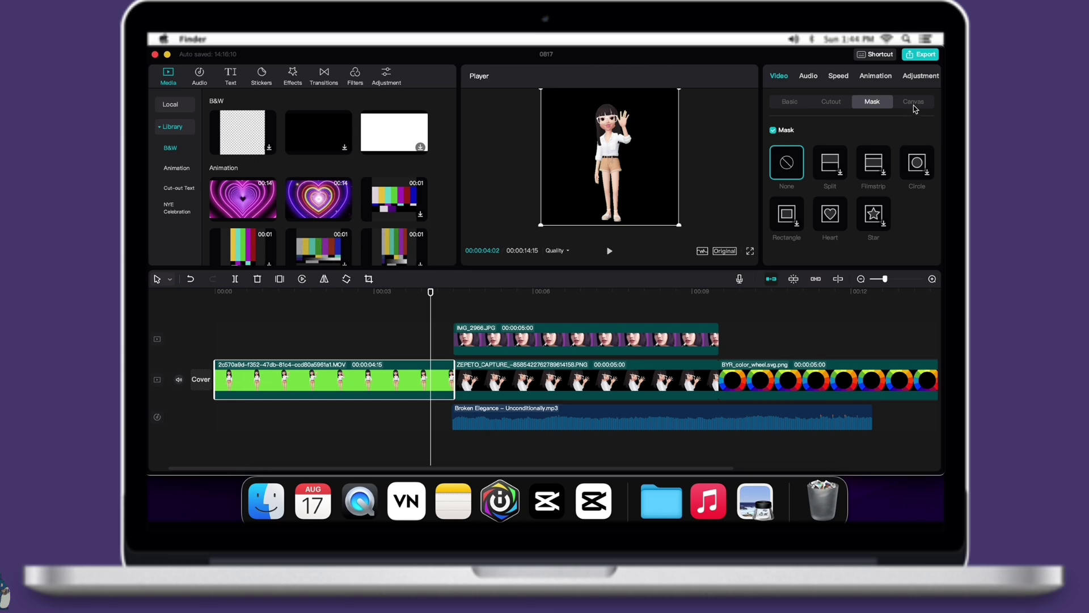
# Step: Set the green-screen clip's canvas fill to Style with the dark red Christmas pattern, trying Blur and Color first
pyautogui.click(914, 102)
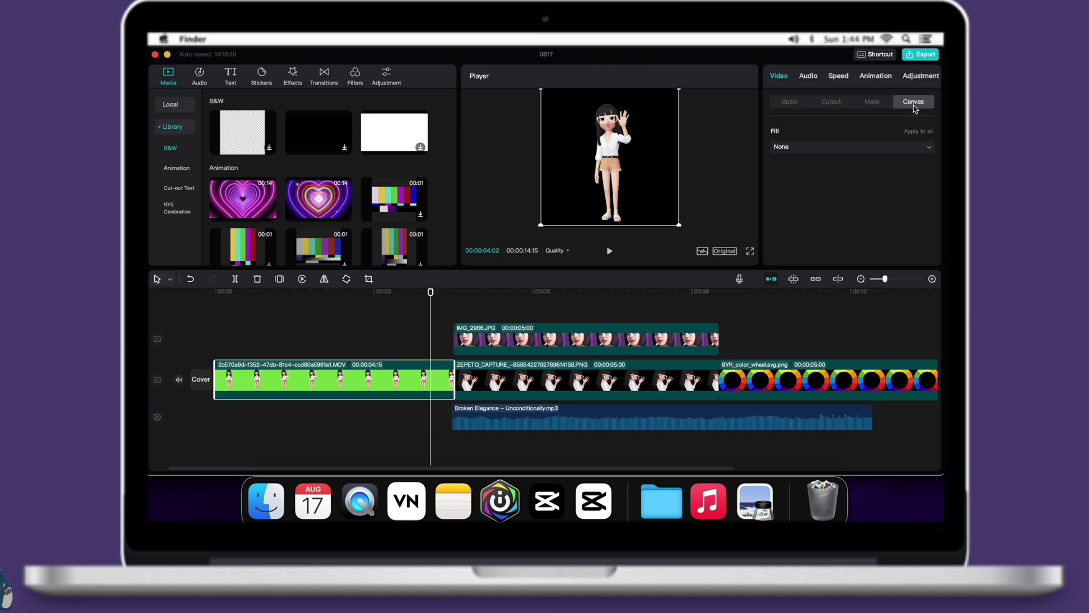
pyautogui.click(873, 147)
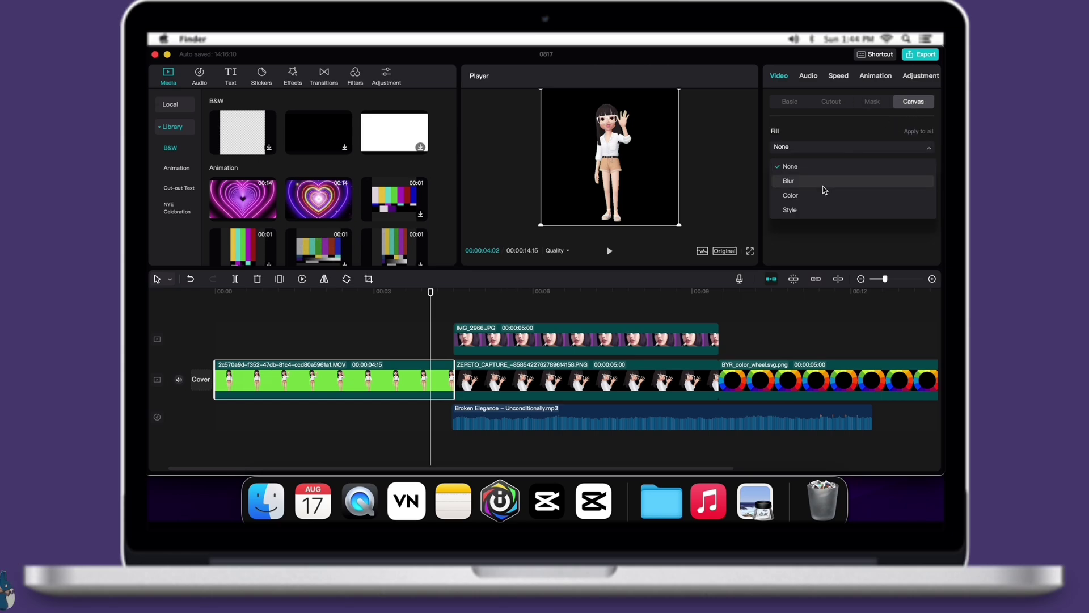
pyautogui.click(858, 151)
pyautogui.click(858, 149)
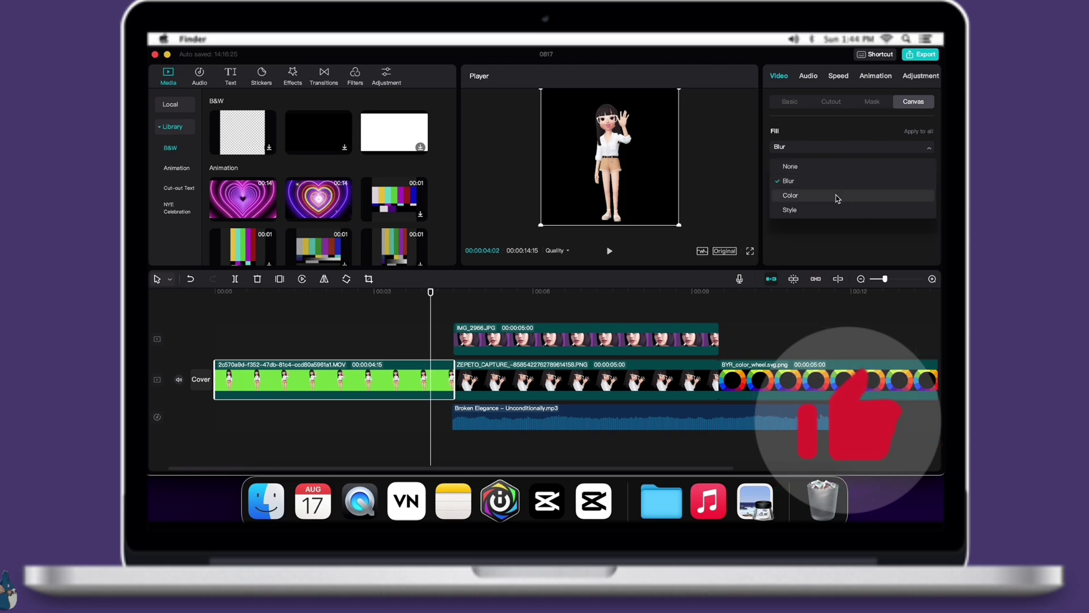
pyautogui.click(835, 196)
pyautogui.click(871, 148)
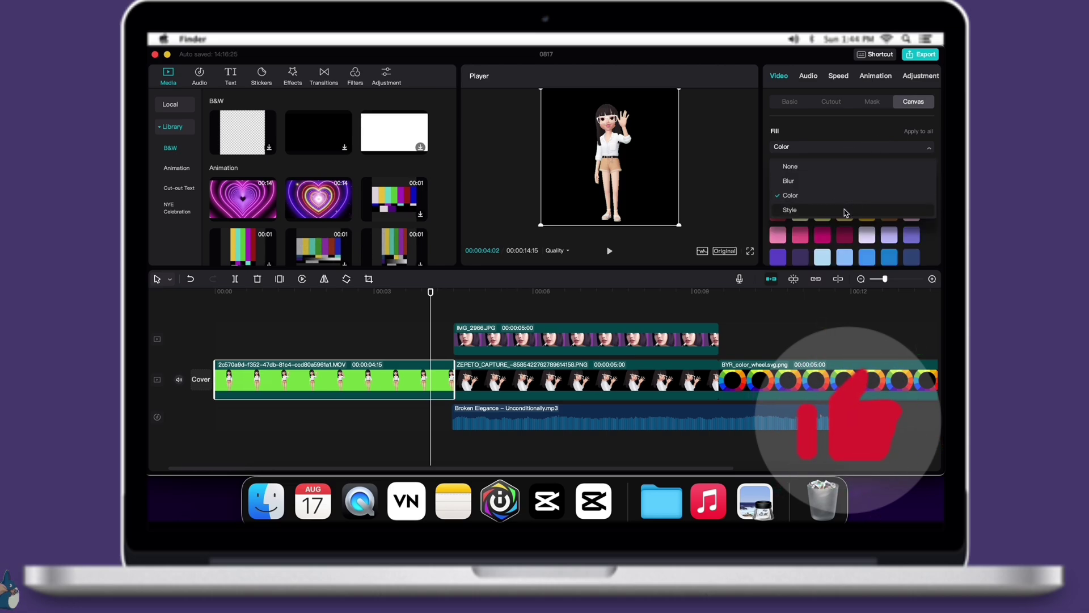
pyautogui.click(845, 209)
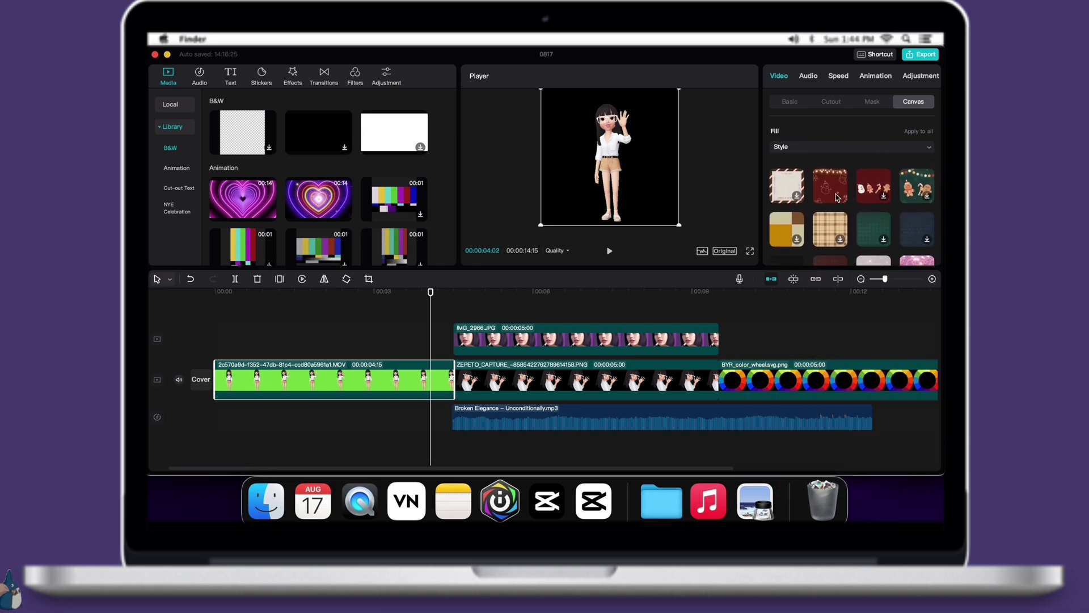
pyautogui.click(835, 194)
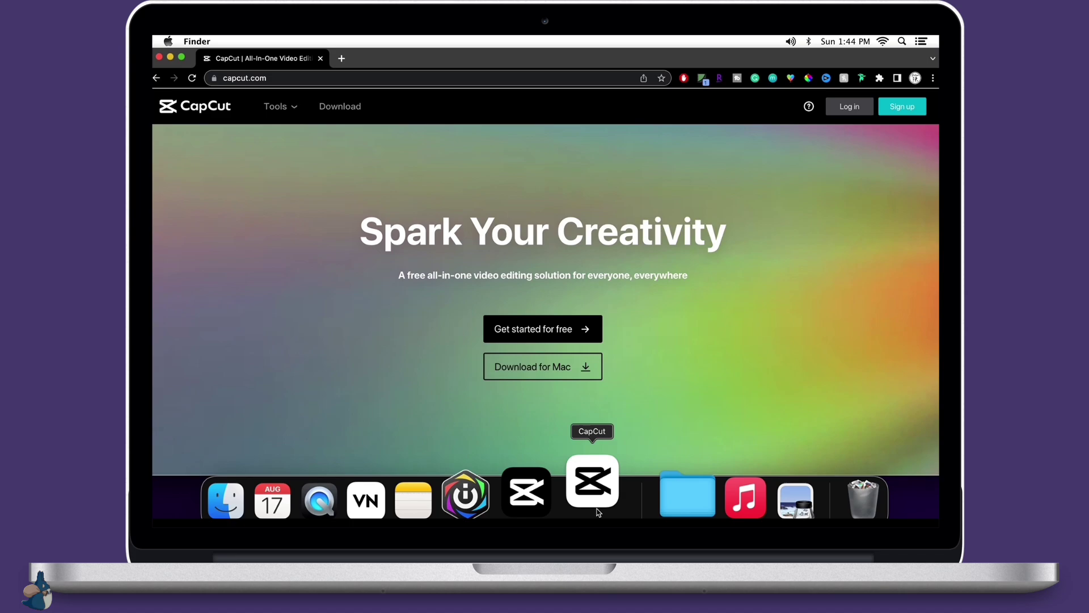
# Step: Switch to the CapCut desktop app and examine the list and grid project layouts and the Testing project's options
pyautogui.click(593, 491)
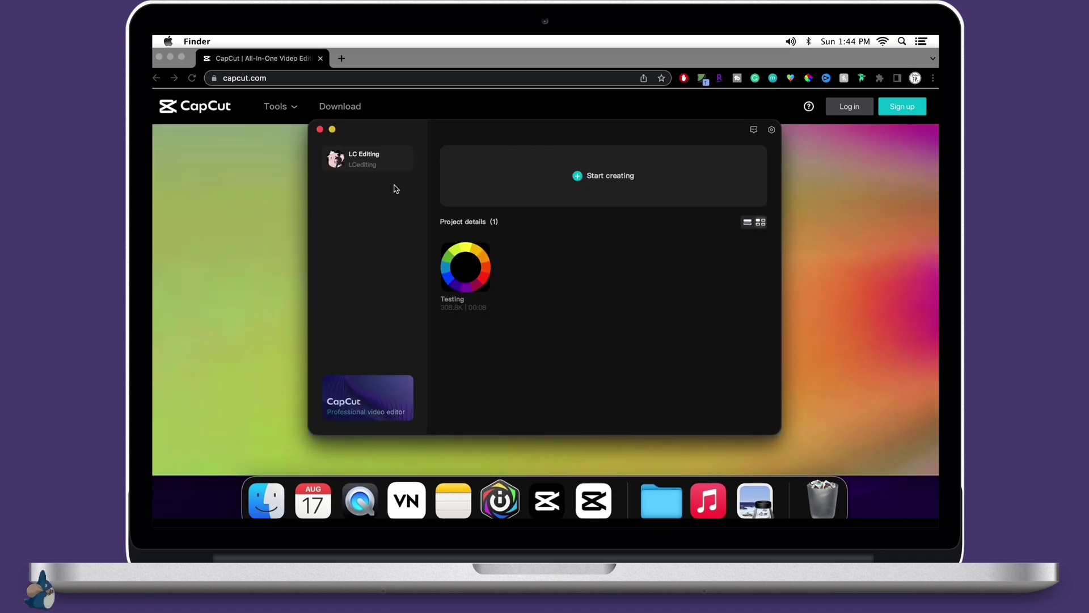
pyautogui.moveTo(362, 161)
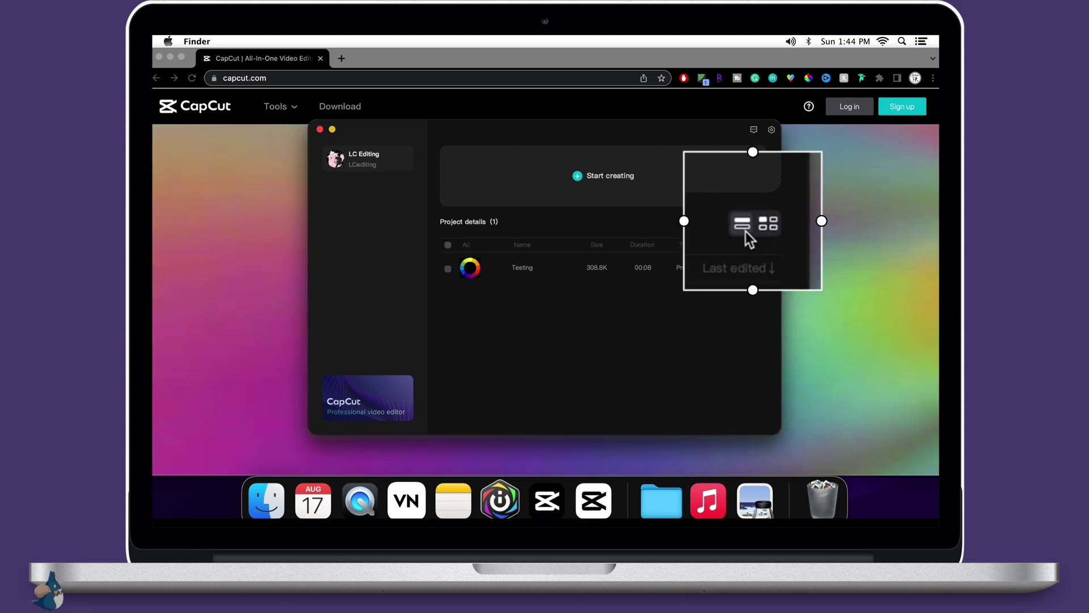
pyautogui.click(748, 223)
pyautogui.click(760, 222)
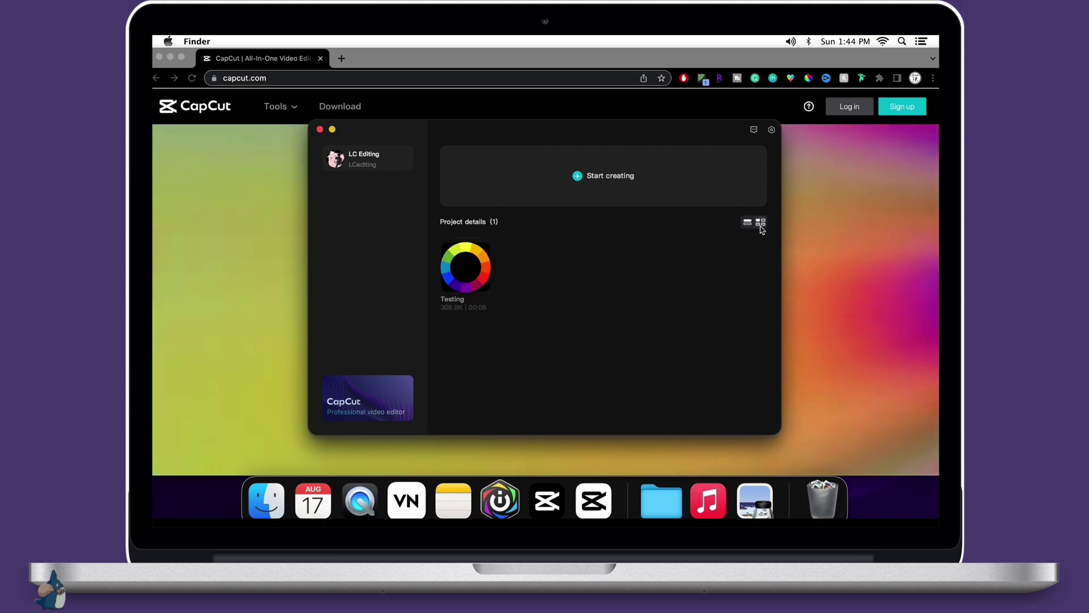
pyautogui.click(482, 289)
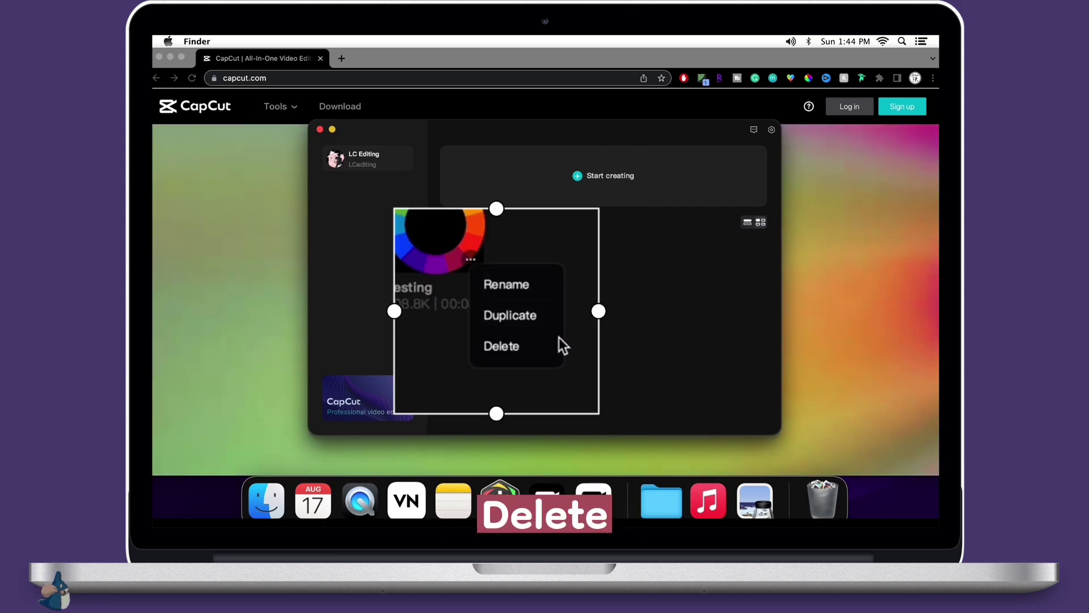
pyautogui.click(583, 312)
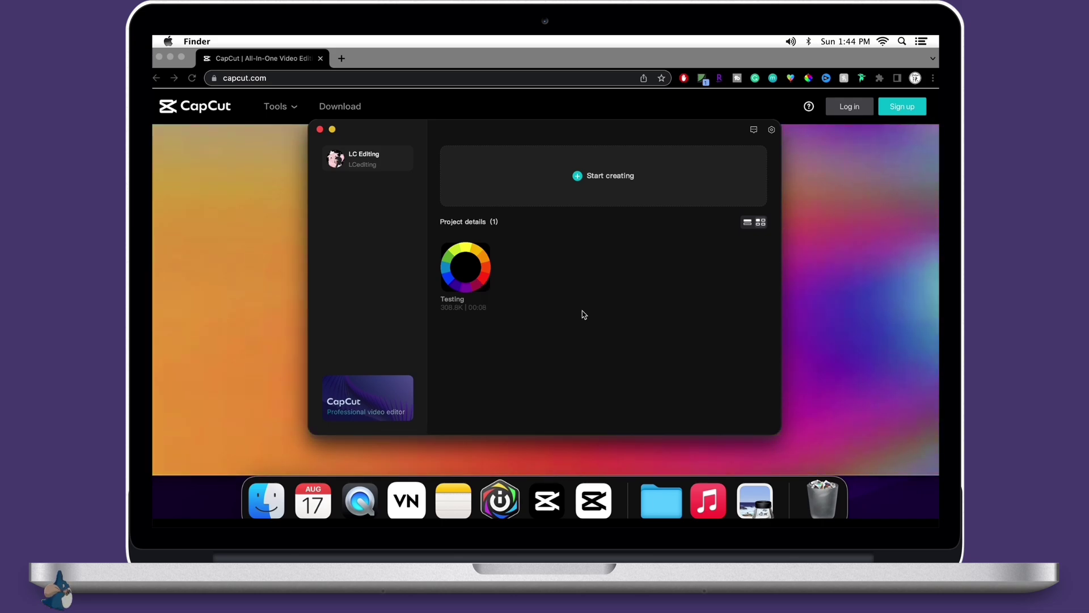
# Step: Open the global settings and examine the auto delete cache intervals and the editing preferences
pyautogui.click(772, 129)
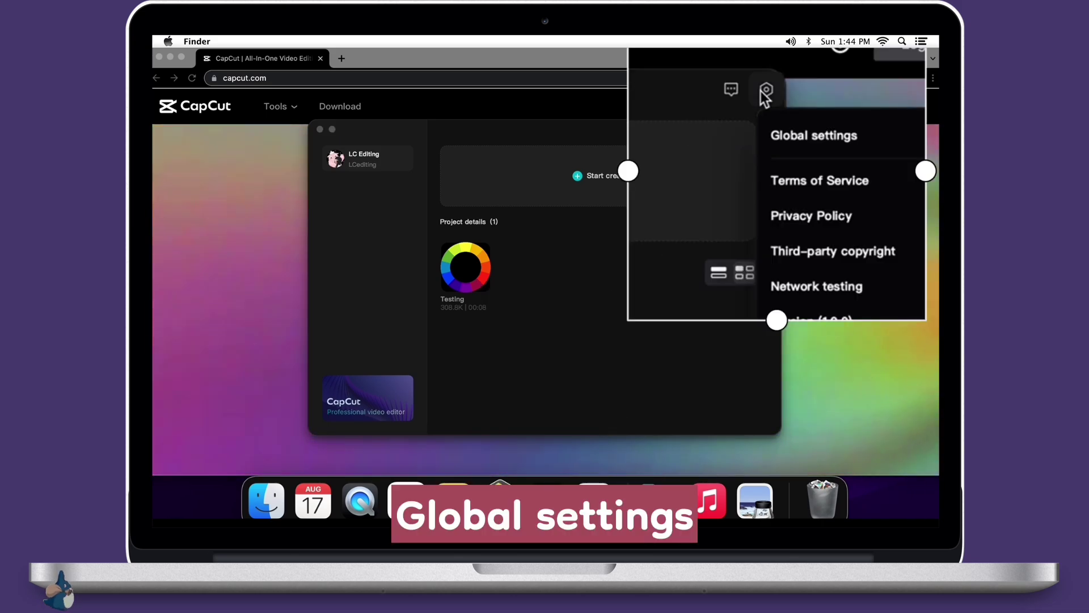
pyautogui.click(792, 137)
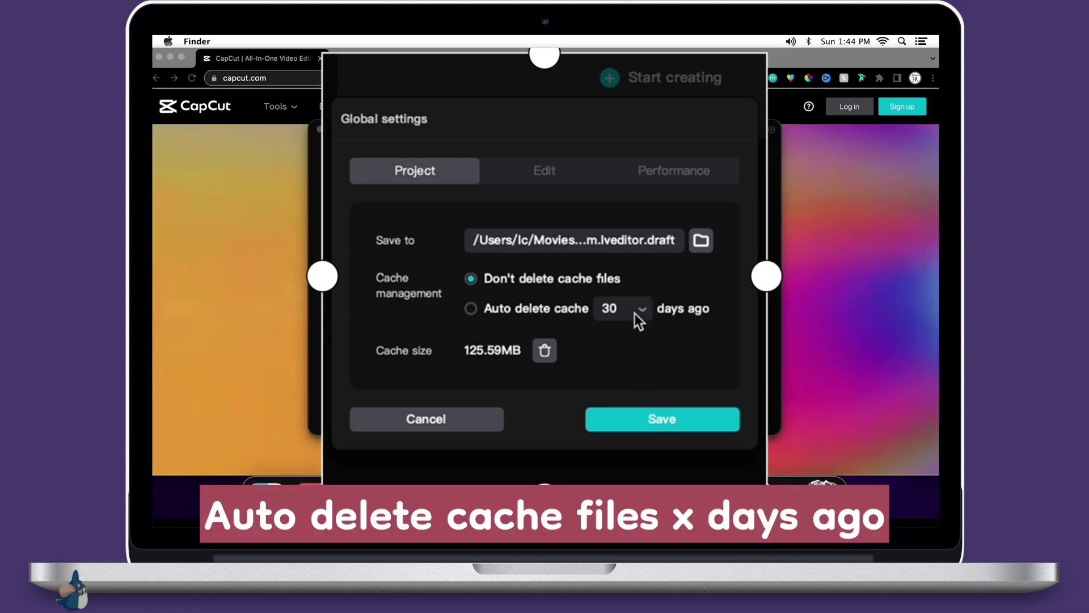
pyautogui.click(636, 315)
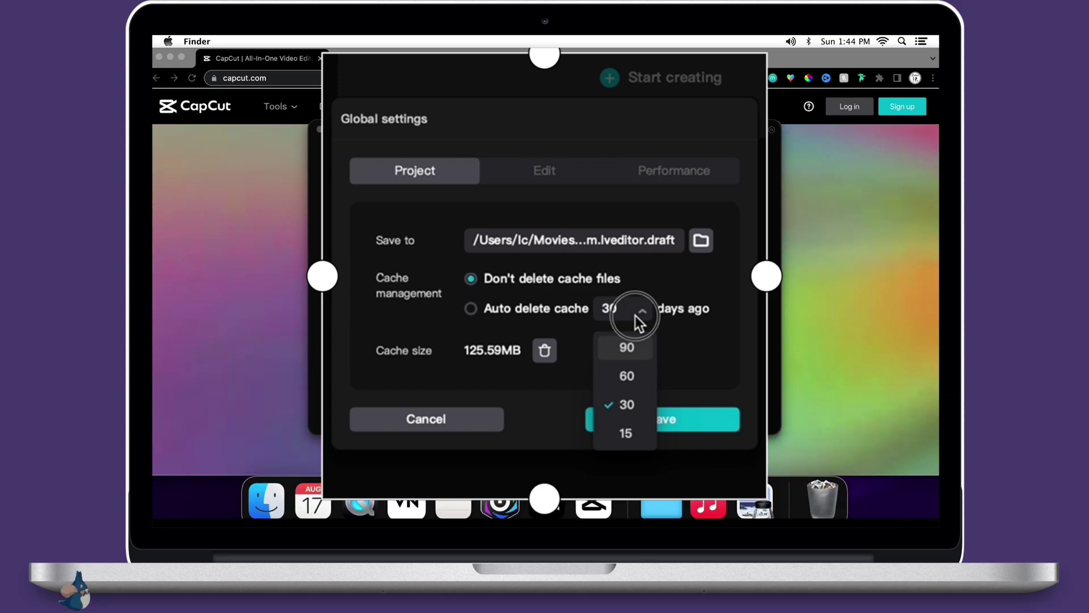
pyautogui.click(635, 312)
pyautogui.click(533, 178)
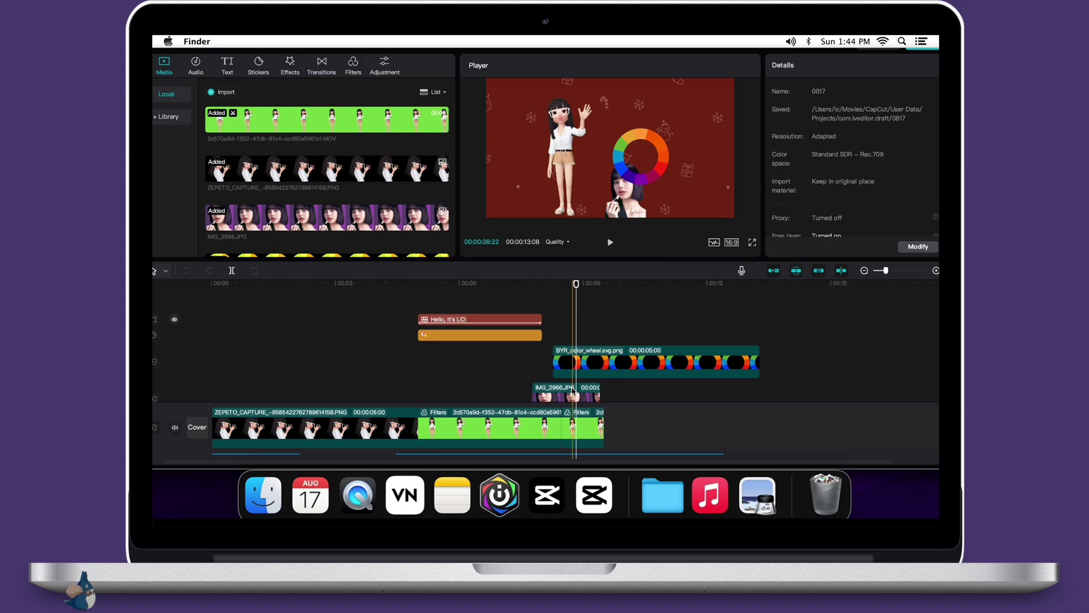
# Step: Move the IMG_2966.JPG overlay above the color wheel clip in the timeline's layer order
pyautogui.click(573, 392)
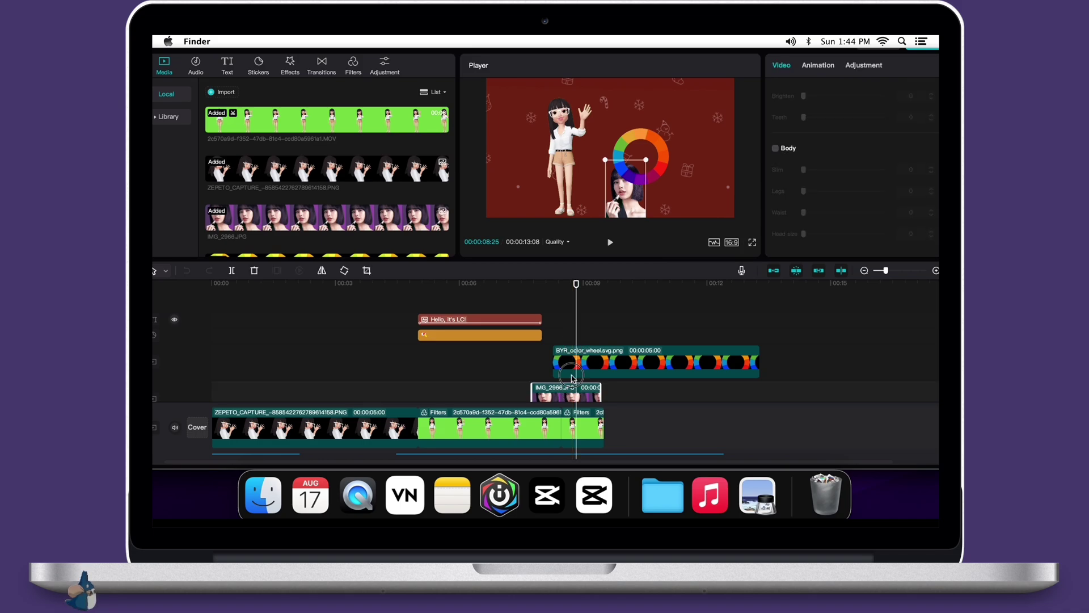
pyautogui.moveTo(572, 379); pyautogui.dragTo(579, 337)
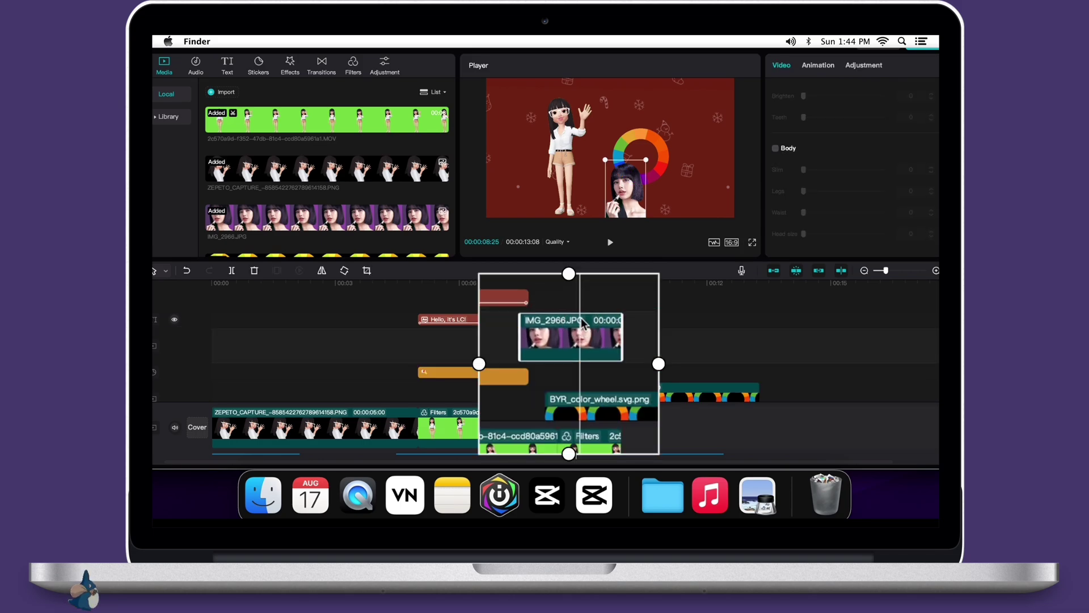
pyautogui.moveTo(599, 400); pyautogui.dragTo(590, 357)
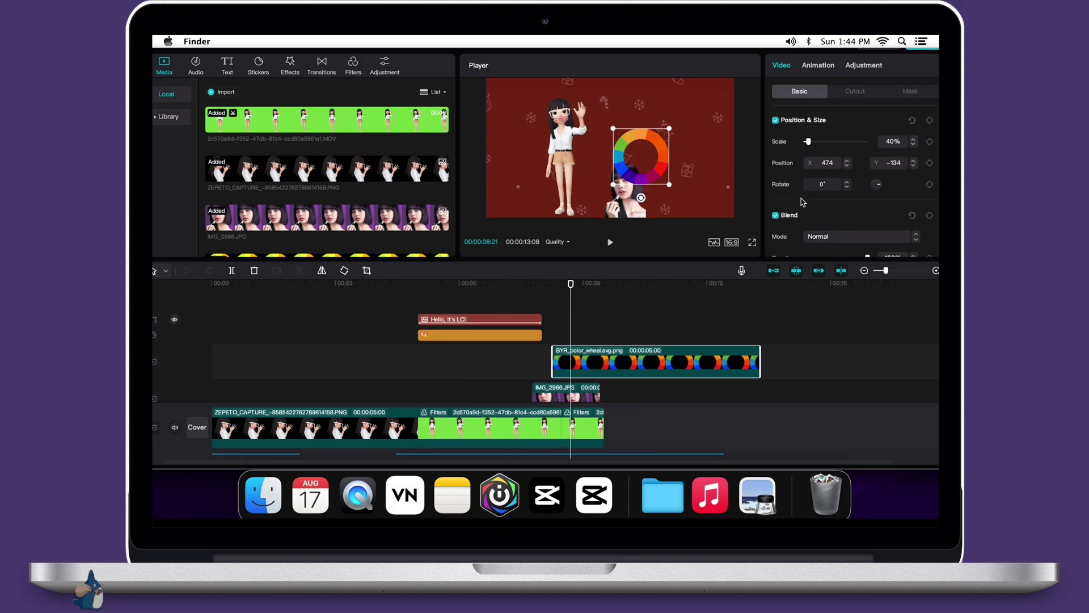
pyautogui.scroll(-10, 803, 208)
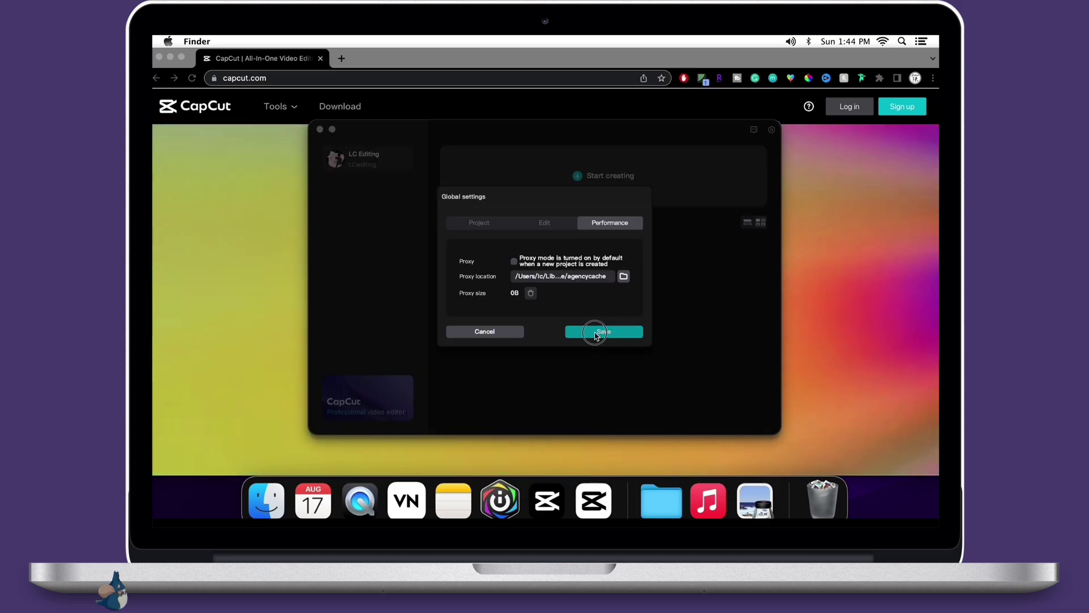
# Step: Save the global settings and start a new project
pyautogui.click(595, 334)
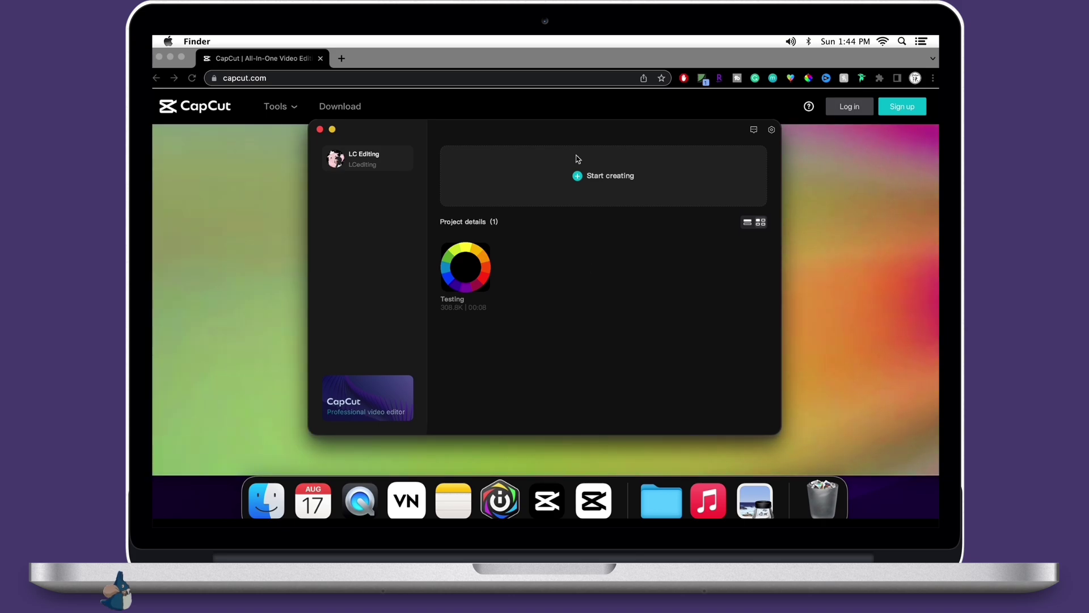
pyautogui.click(610, 196)
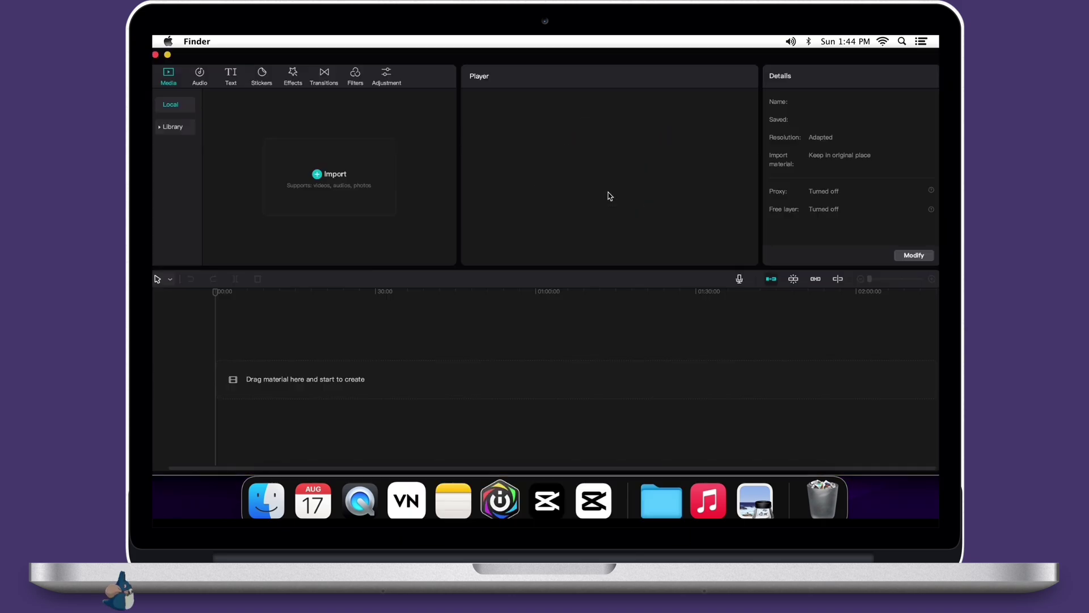
# Step: Import the MOV clip, ZEPETO capture, IMG_2966.JPG, color wheel and Broken Elegance audio from the Desktop, and show them in list view
pyautogui.click(357, 188)
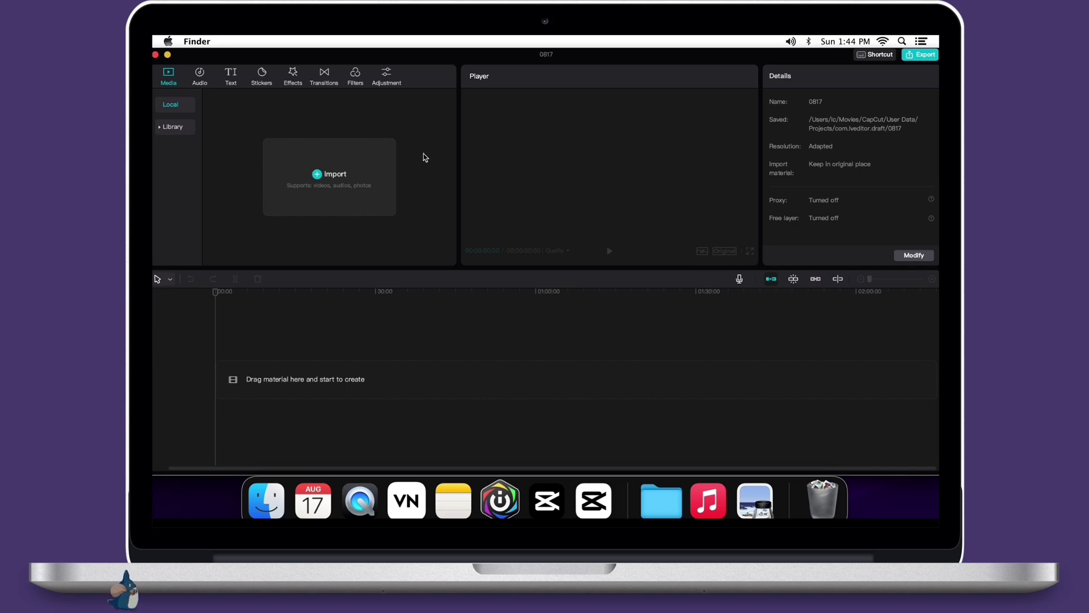
pyautogui.click(518, 279)
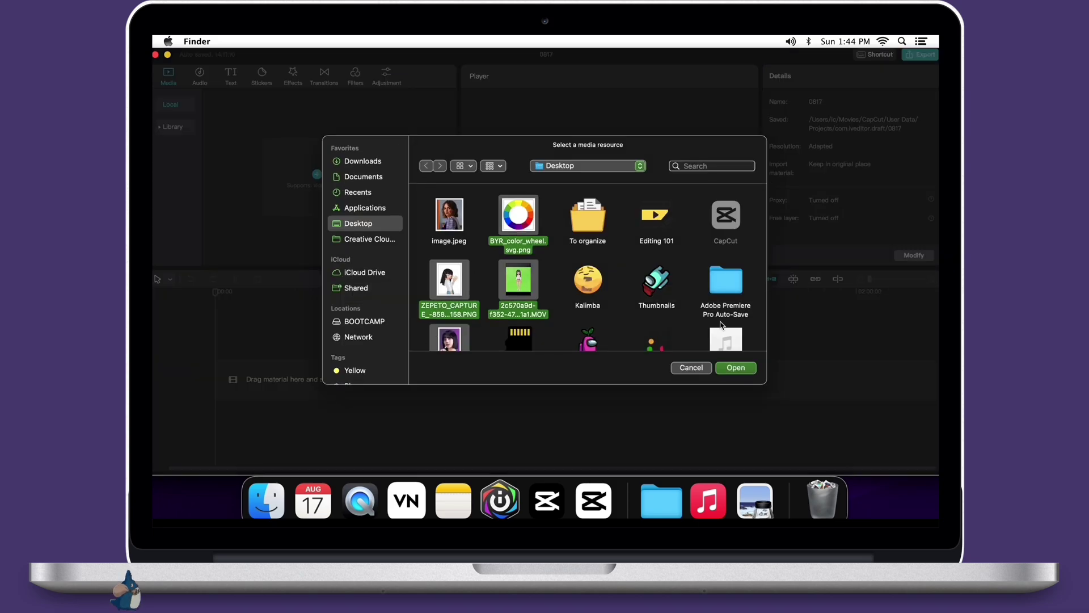
pyautogui.click(736, 368)
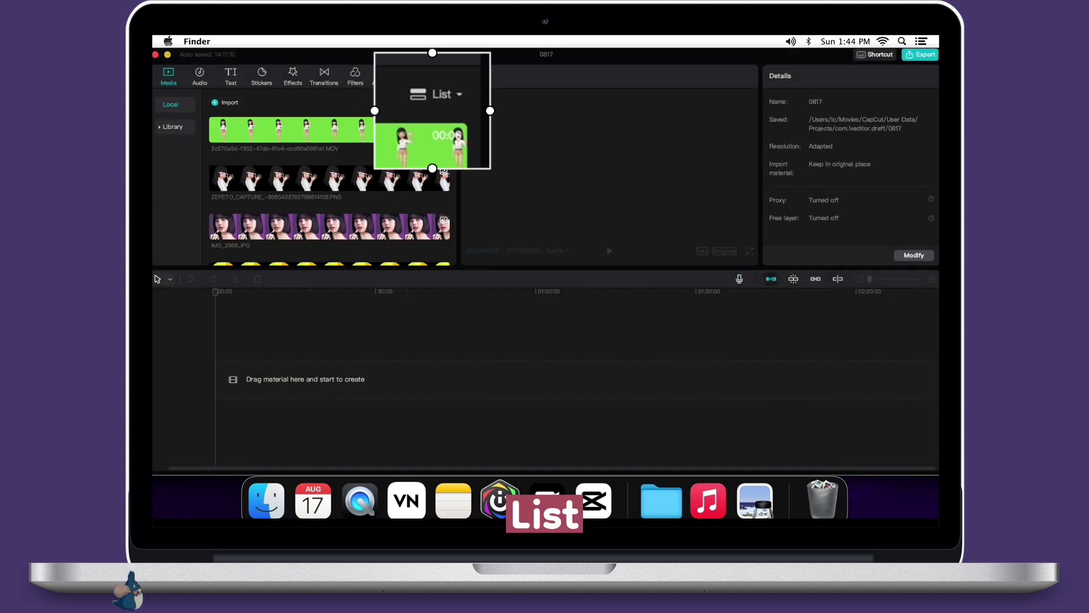
pyautogui.click(434, 114)
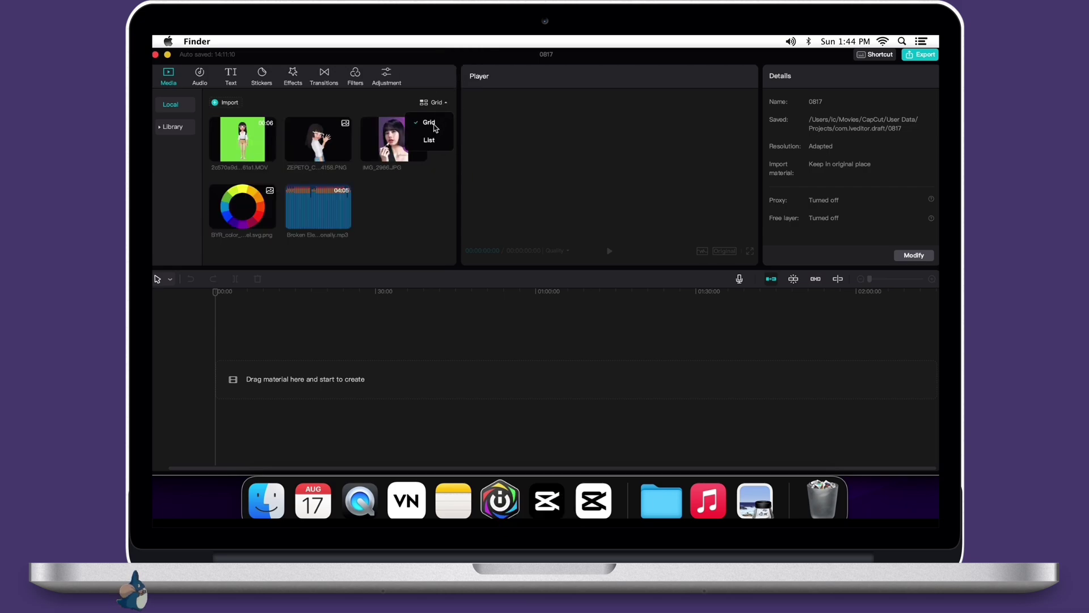
pyautogui.click(429, 141)
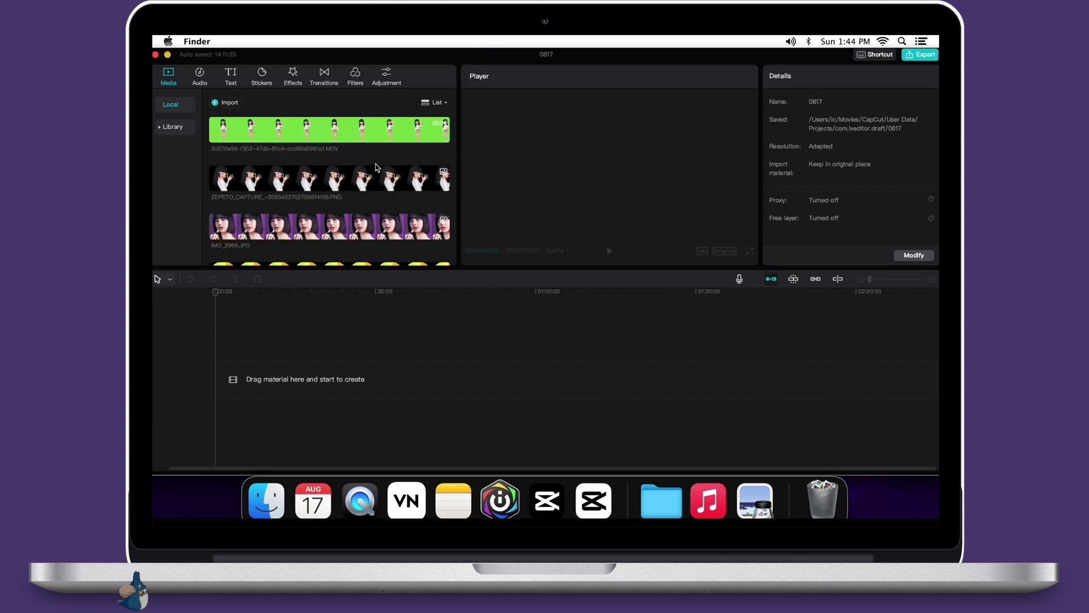
# Step: Preview the green-screen MOV clip, trim its end to a length of 00:00:04:15, and add it to the timeline
pyautogui.click(354, 136)
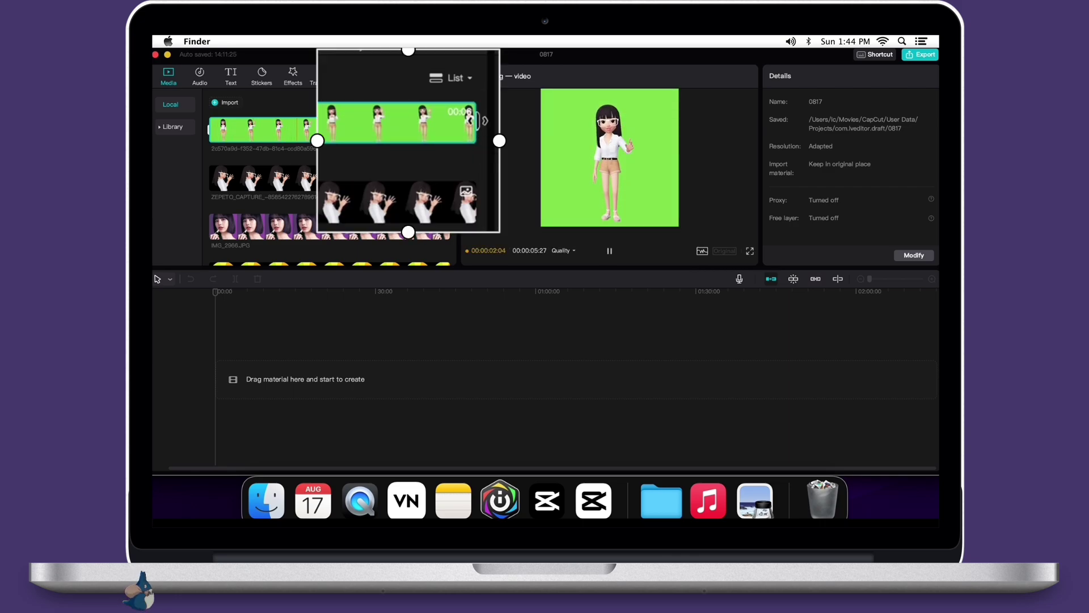
pyautogui.moveTo(312, 130); pyautogui.dragTo(255, 132)
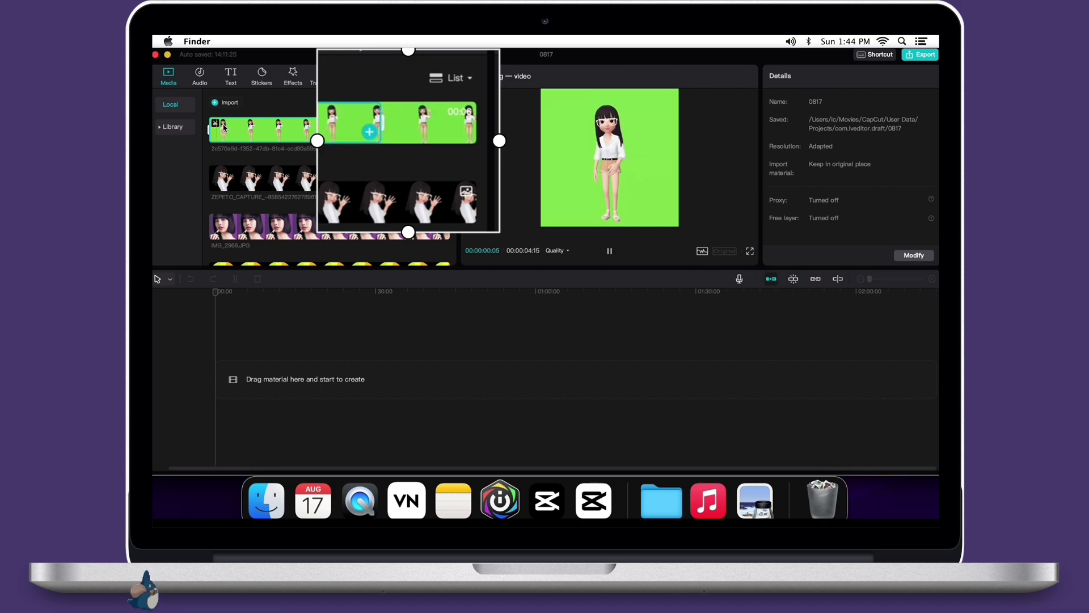
pyautogui.click(385, 137)
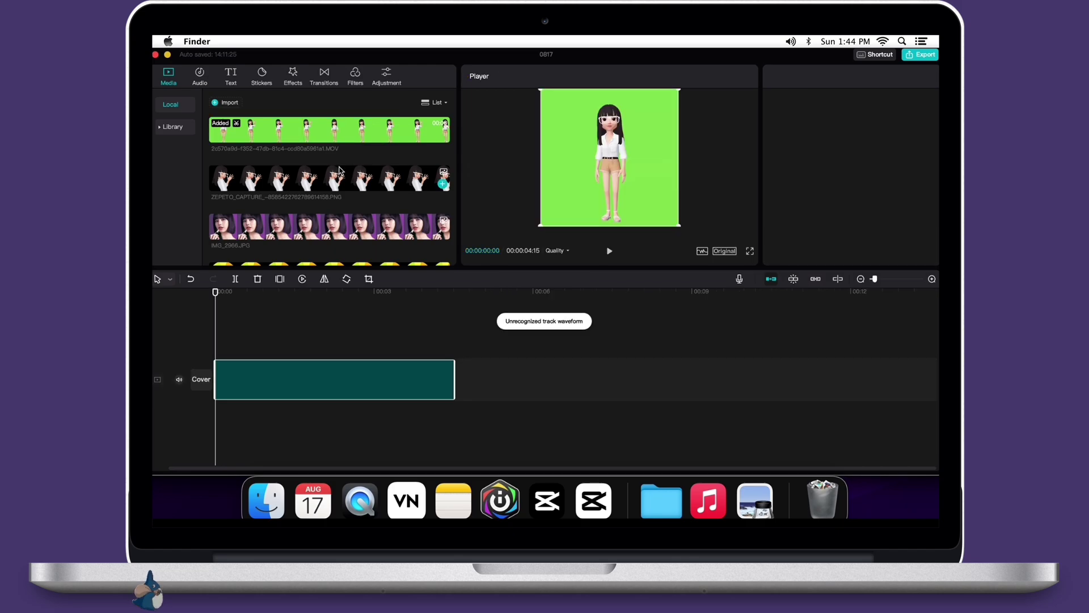
# Step: Place the ZEPETO capture after the MOV clip on the main track and IMG_2966.JPG on a track directly above it
pyautogui.moveTo(495, 361); pyautogui.dragTo(475, 388)
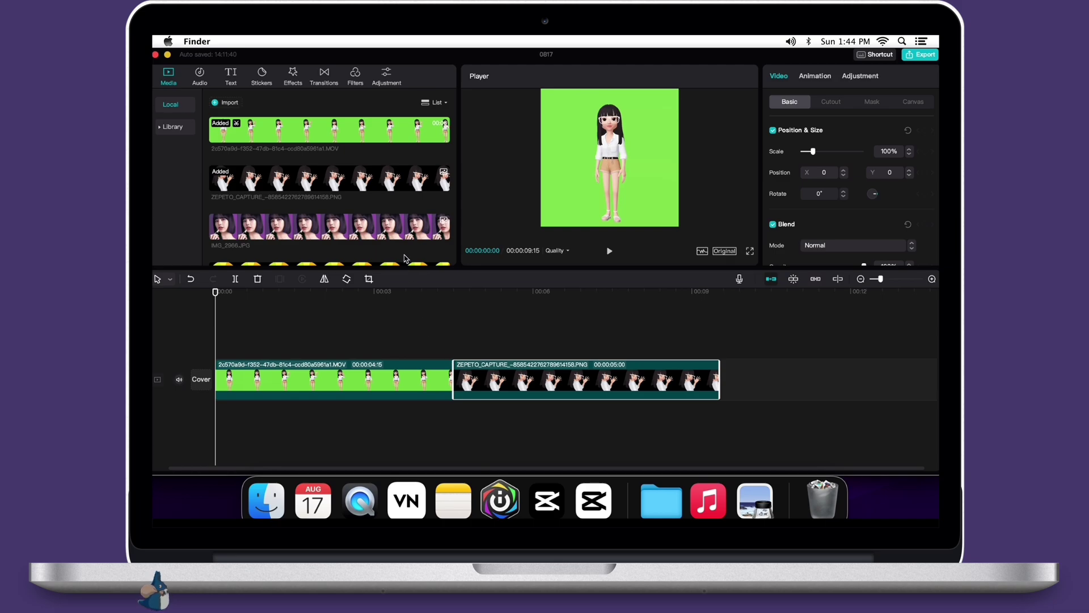
pyautogui.moveTo(385, 222); pyautogui.dragTo(454, 341)
# Step: Append the color wheel image to the main track and place a trimmed portion of the Broken Elegance audio beneath the ZEPETO clip
pyautogui.scroll(-3, 357, 202)
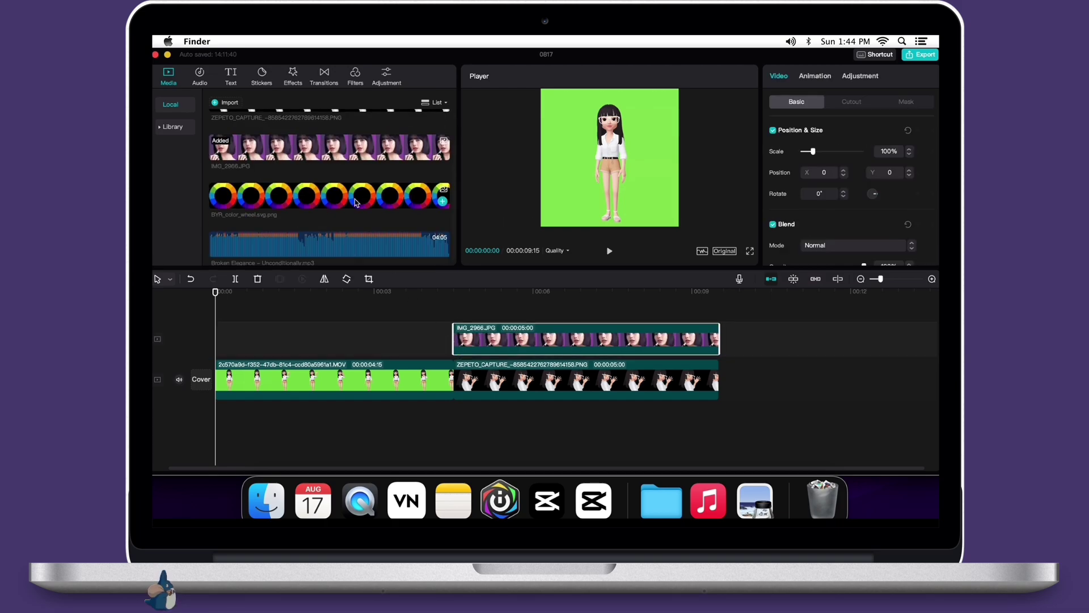
pyautogui.click(443, 198)
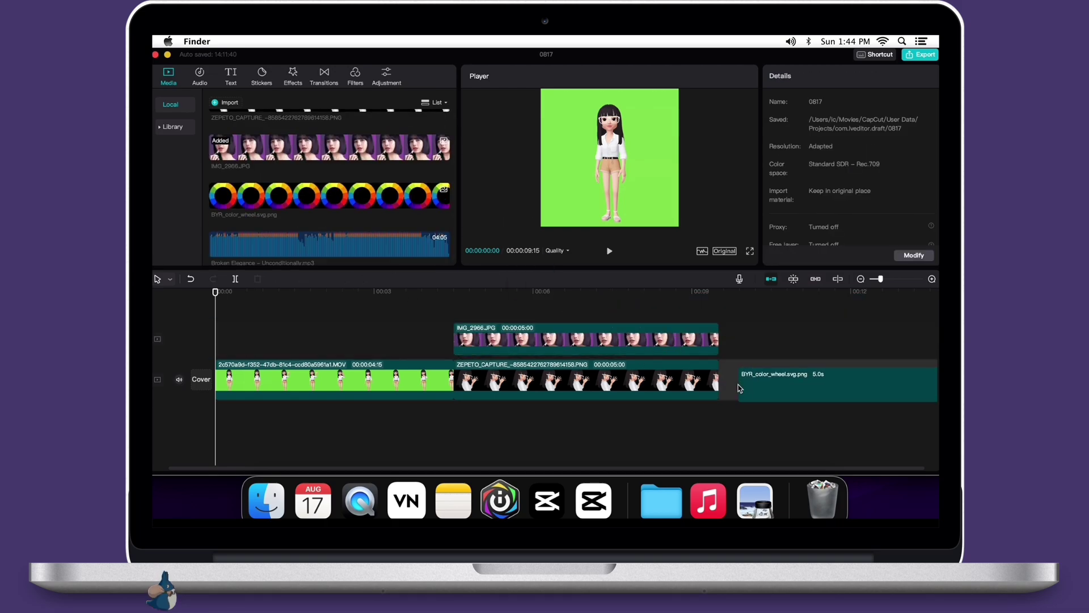
pyautogui.click(364, 243)
pyautogui.moveTo(216, 244); pyautogui.dragTo(479, 414)
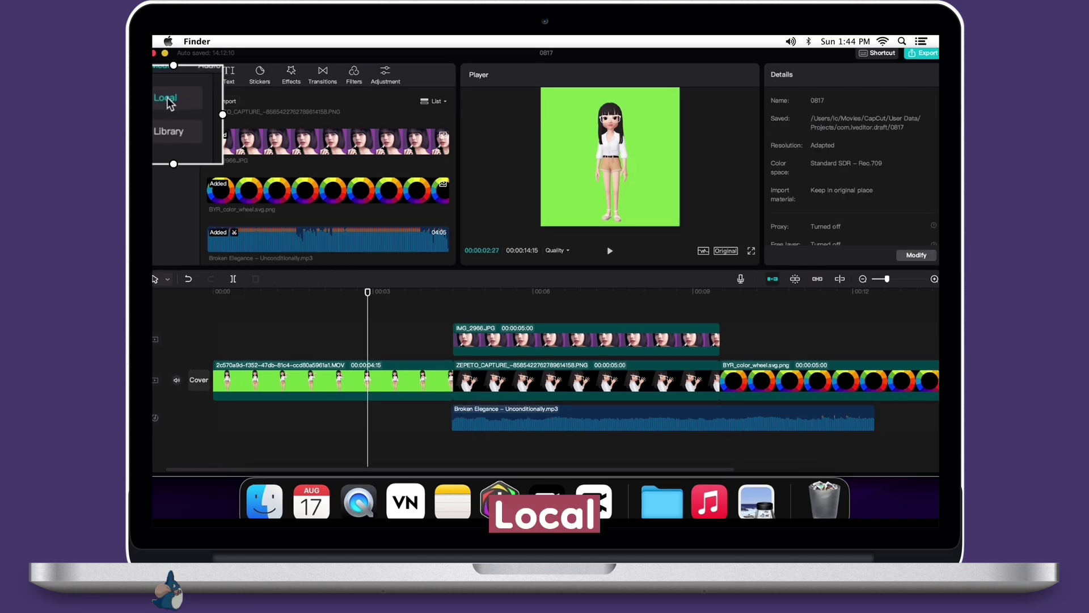
# Step: Browse the built-in media library's stock clips, including the B&W and Animation categories
pyautogui.click(181, 131)
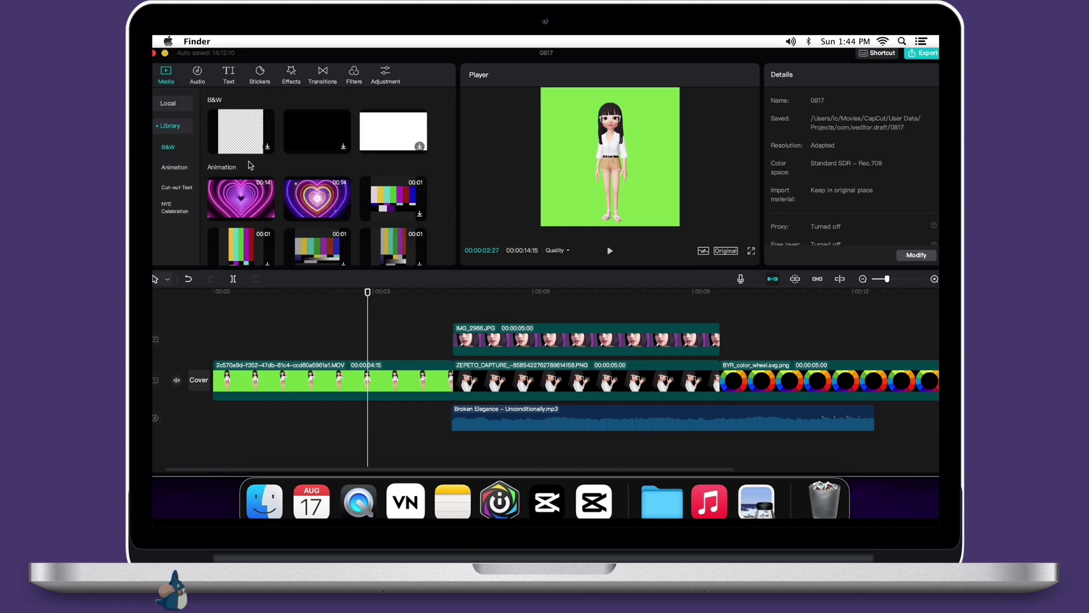
pyautogui.scroll(-10, 251, 165)
pyautogui.scroll(10, 250, 165)
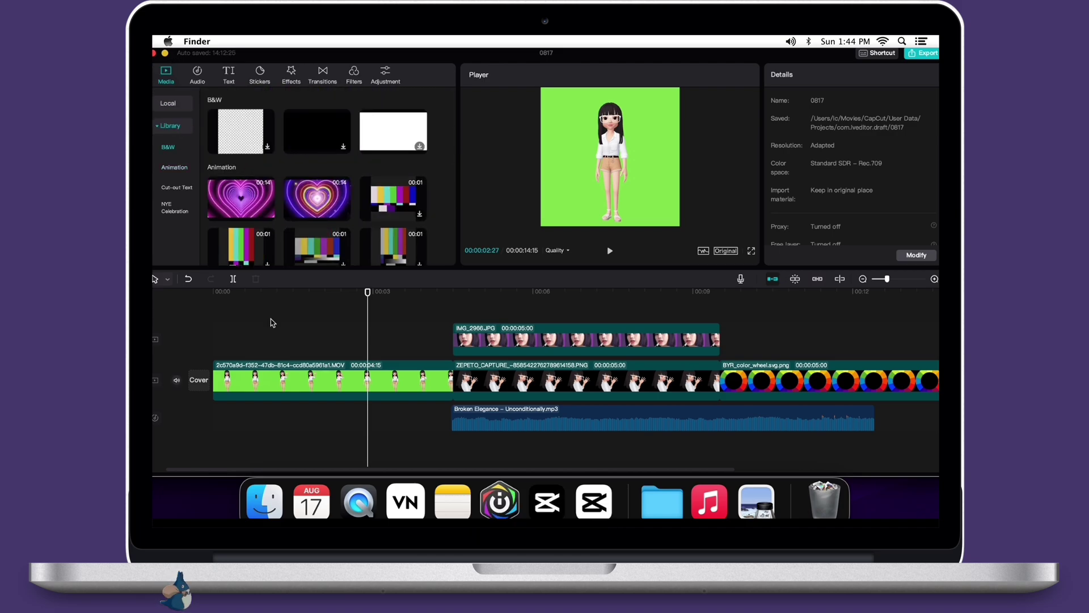
# Step: Keyframe the green-screen MOV clip's scale at 51% at 00:00:02:27 and 81% at 00:00:03:12, positioned at X 10, Y 20
pyautogui.click(311, 373)
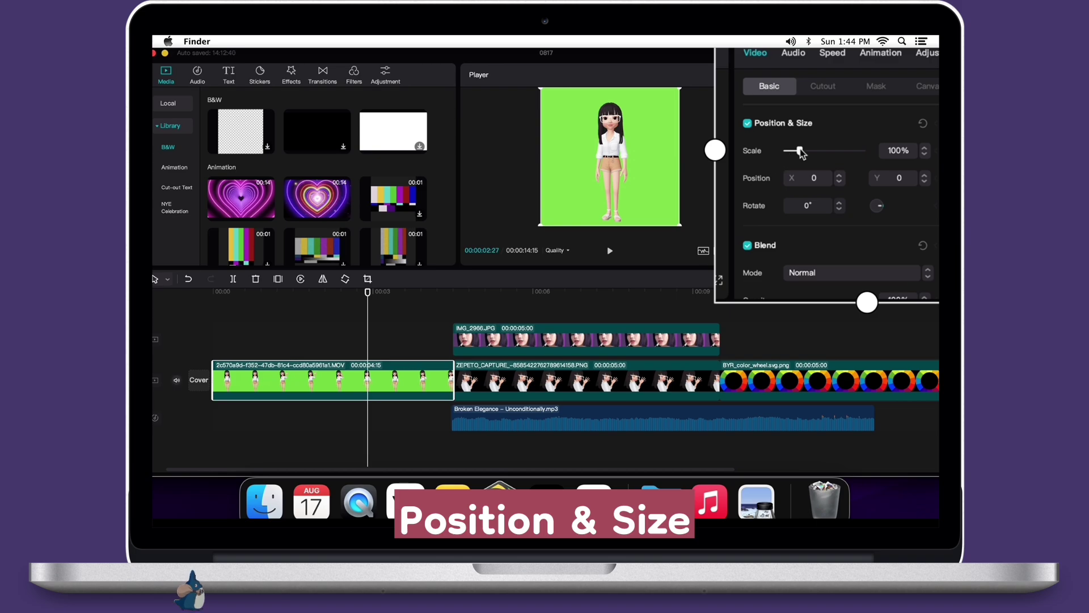
pyautogui.moveTo(800, 151); pyautogui.dragTo(797, 151)
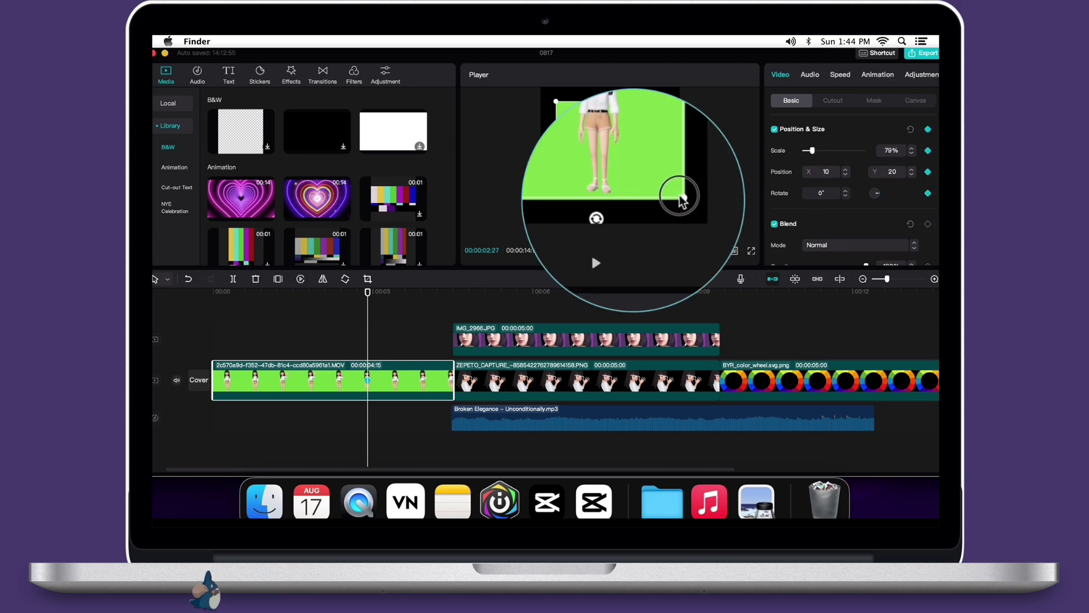
pyautogui.moveTo(667, 212); pyautogui.dragTo(647, 192)
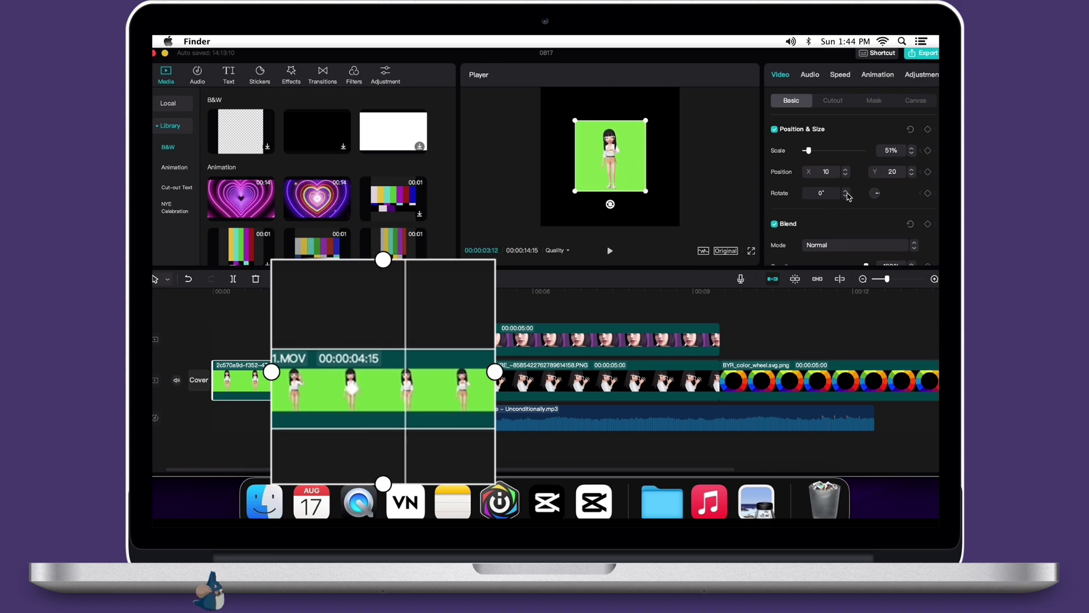
pyautogui.moveTo(656, 202); pyautogui.dragTo(663, 211)
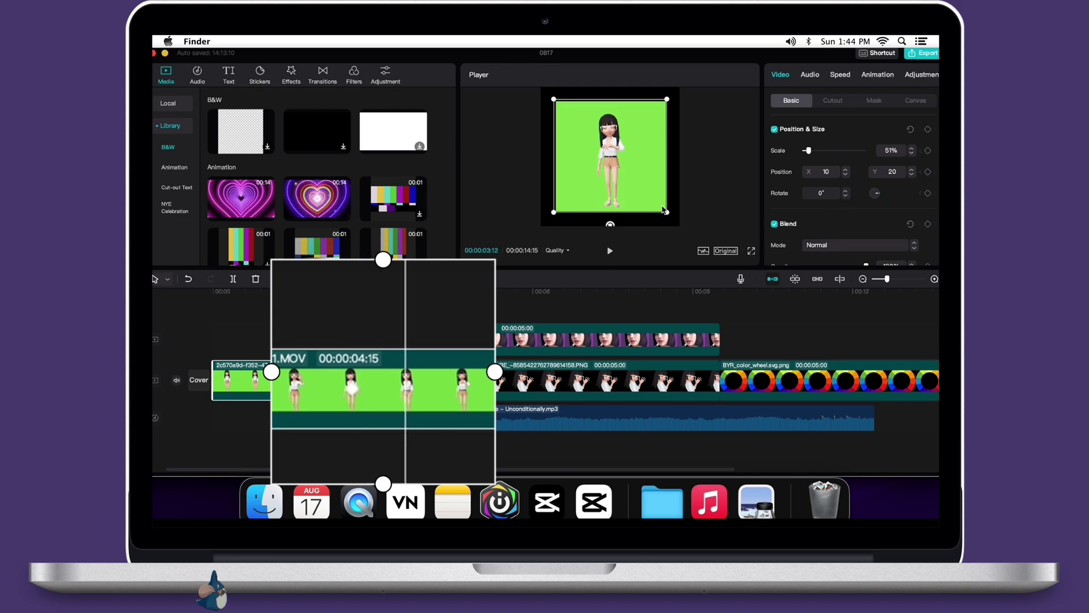
# Step: Play back the MOV clip's scale animation across its two keyframes
pyautogui.click(366, 305)
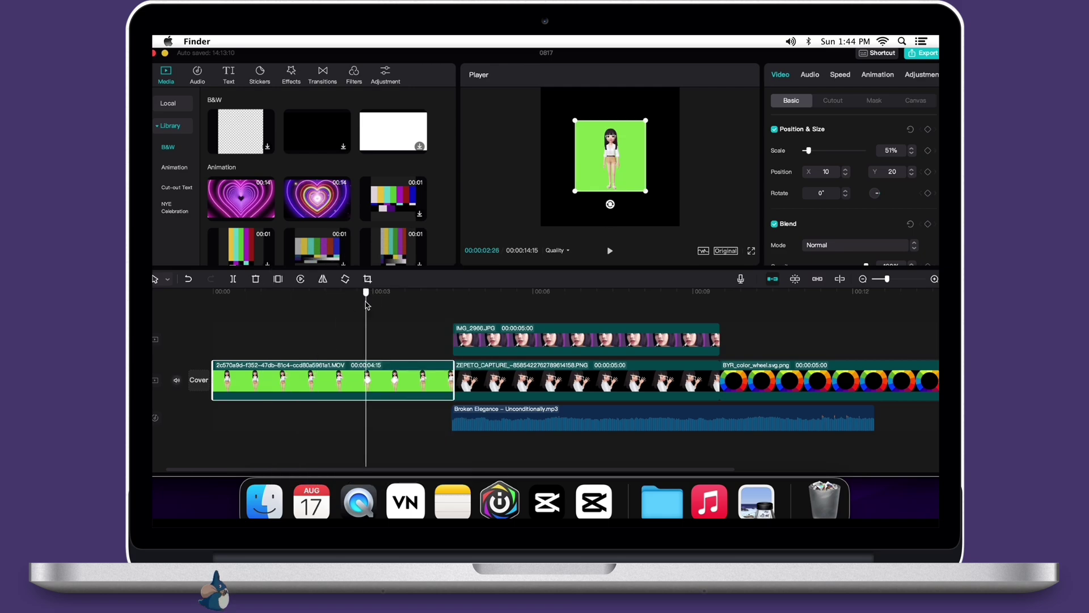
pyautogui.press('space')
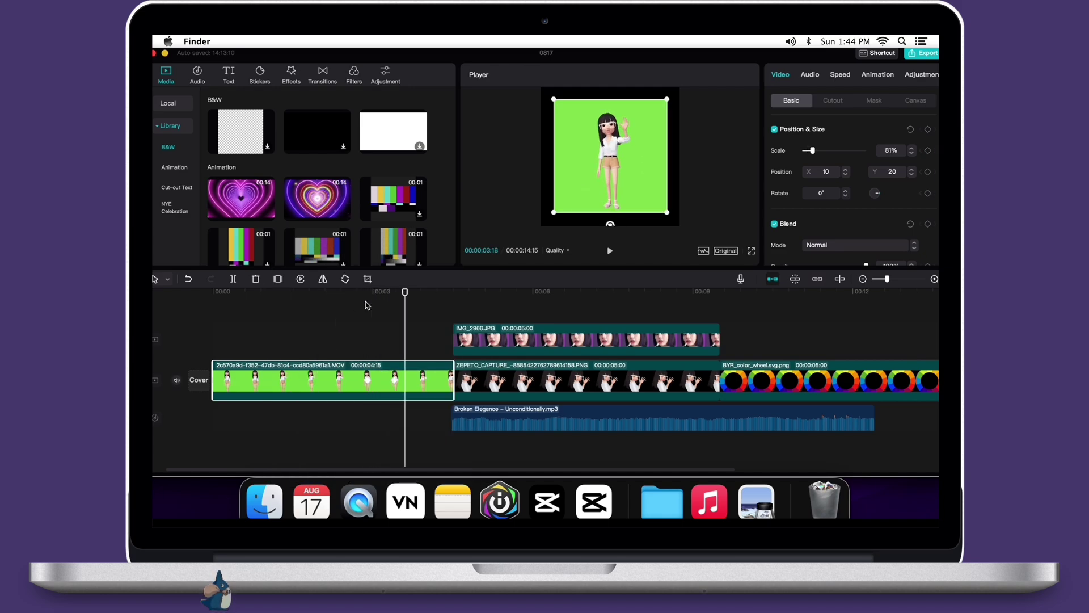
pyautogui.press('space')
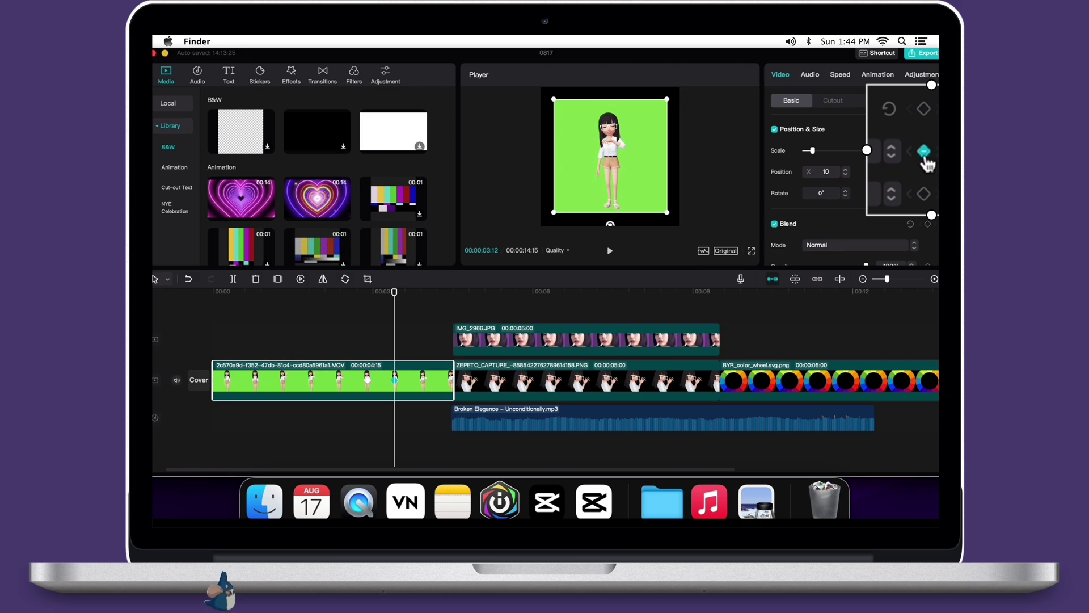
# Step: Remove both scale keyframes from the MOV clip and enlarge it to 100% scale
pyautogui.click(924, 152)
pyautogui.click(369, 383)
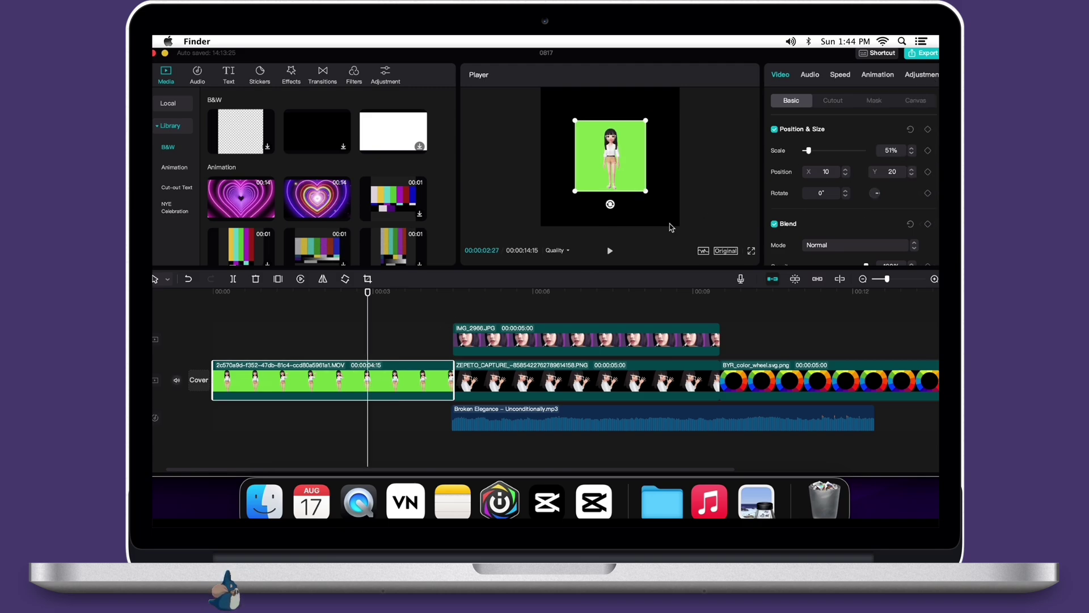
pyautogui.moveTo(646, 191); pyautogui.dragTo(687, 213)
# Step: Review the MOV clip's blend modes, opacity and Stabilize options, keeping Normal mode and 100% opacity
pyautogui.scroll(-2, 808, 166)
pyautogui.click(815, 193)
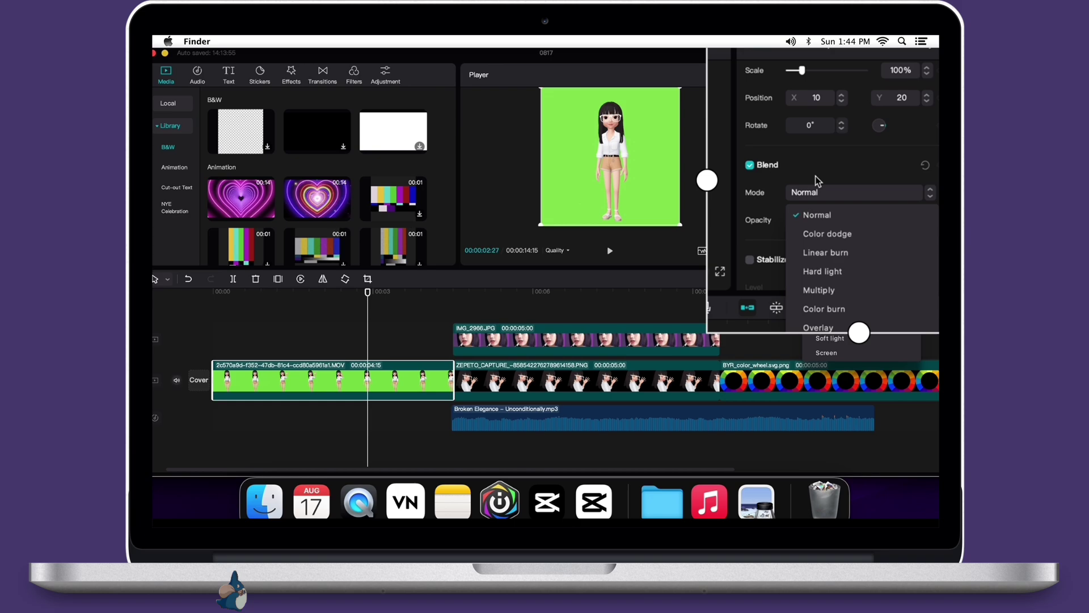
pyautogui.click(817, 190)
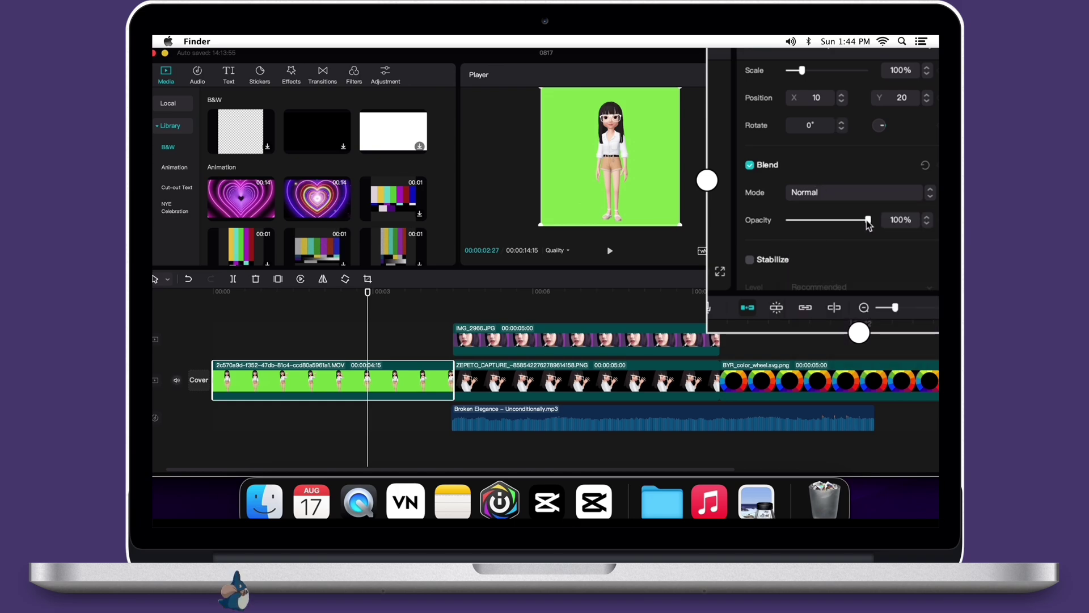
pyautogui.moveTo(866, 220); pyautogui.dragTo(891, 220)
pyautogui.scroll(-4, 894, 224)
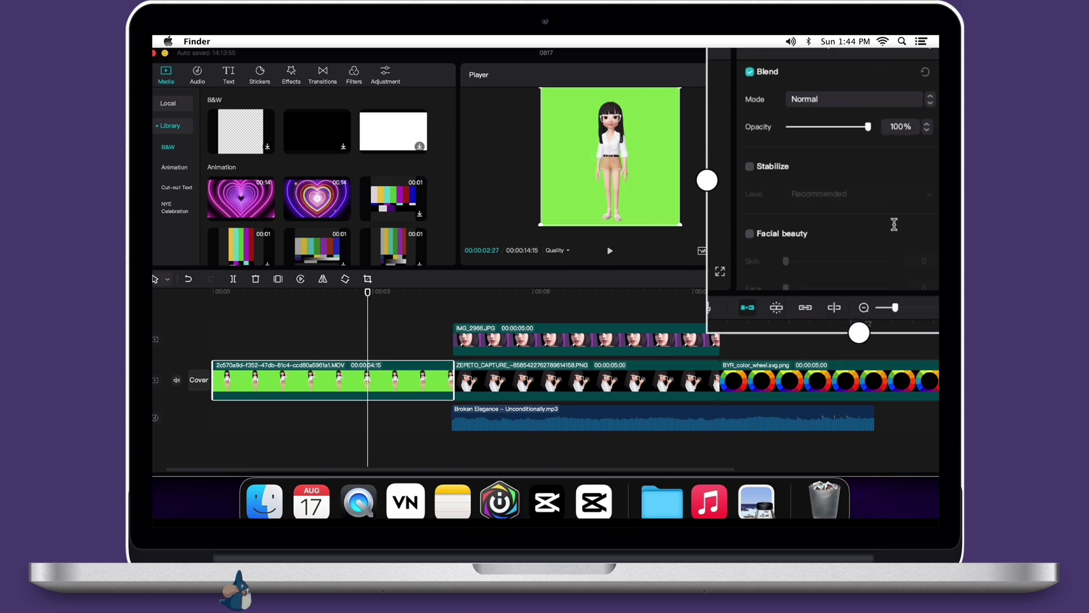
pyautogui.scroll(-2, 787, 178)
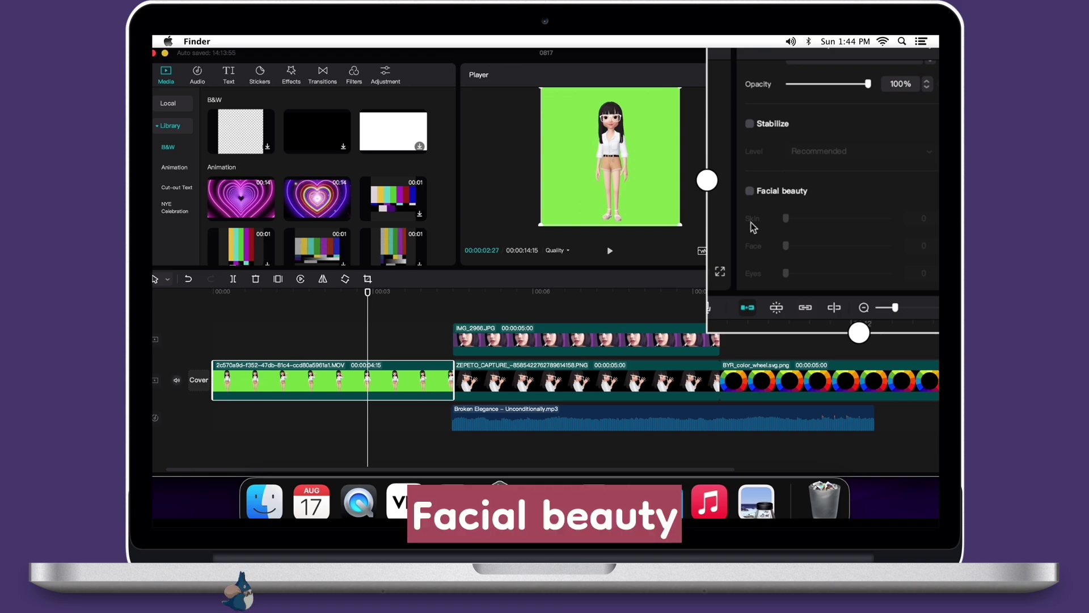
# Step: Apply Facial beauty to IMG_2966.JPG with Skin 51, Face 50 and Eyes 14
pyautogui.scroll(-5, 752, 225)
pyautogui.scroll(-3, 753, 227)
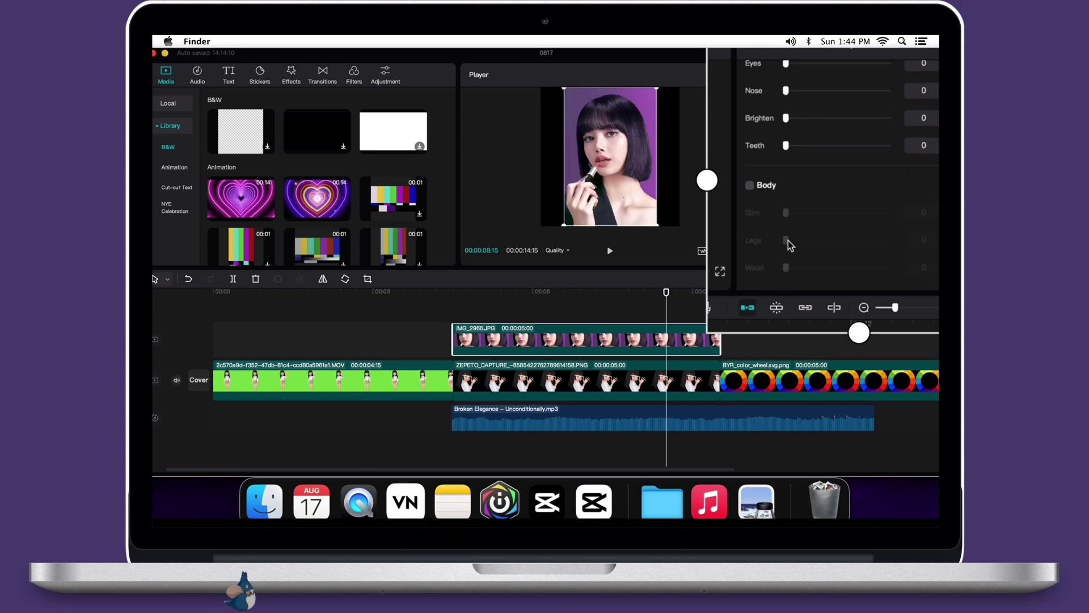
pyautogui.scroll(8, 788, 240)
pyautogui.click(801, 276)
pyautogui.scroll(-4, 801, 277)
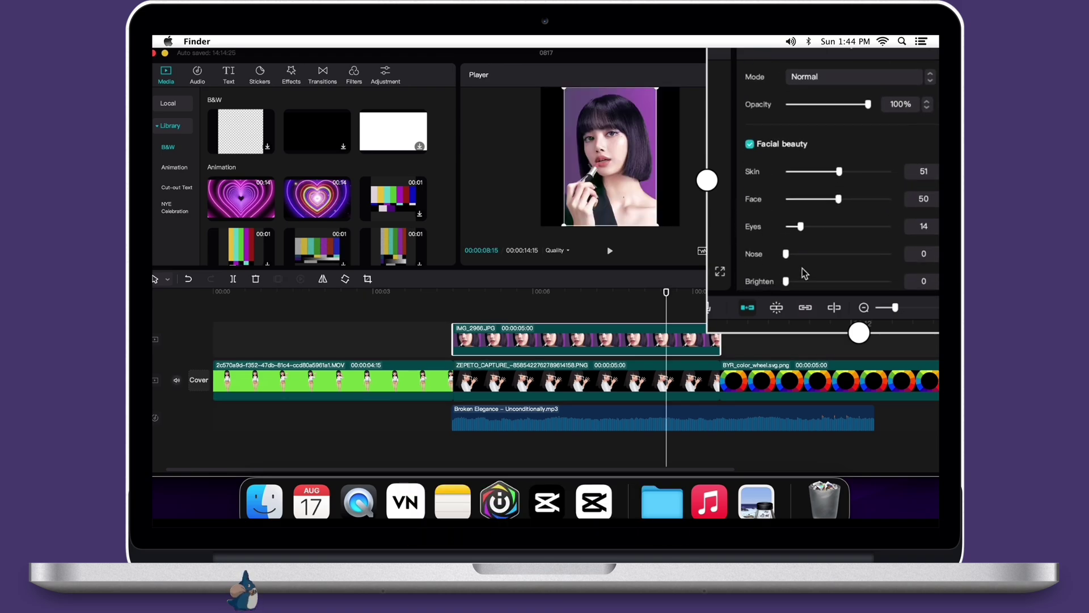
# Step: Key out the MOV clip's green background with Chroma key, sampling the green and setting Strength to 5
pyautogui.scroll(9, 754, 239)
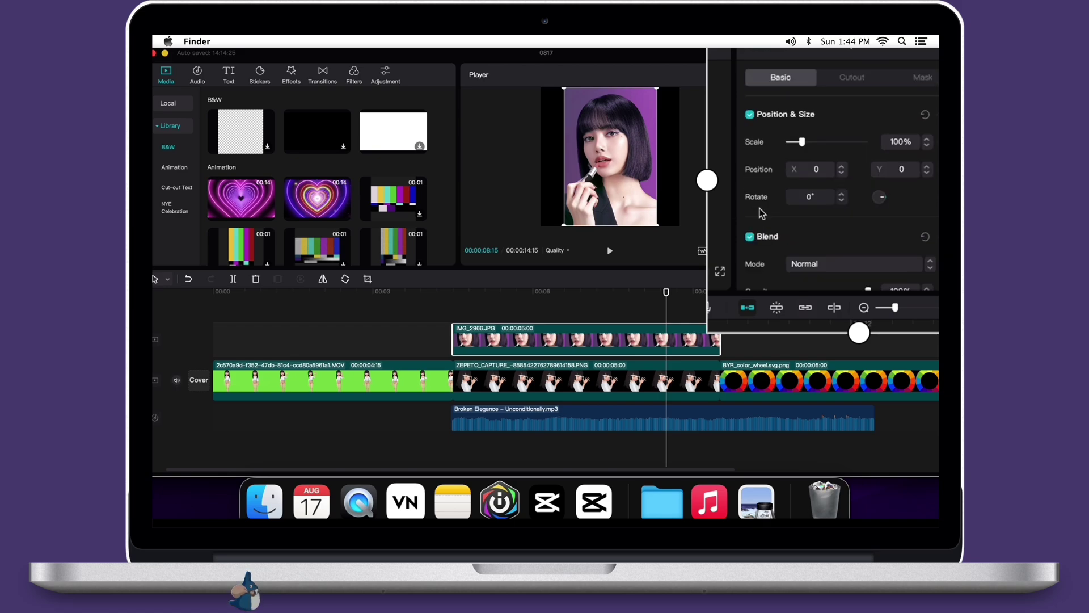
pyautogui.click(861, 83)
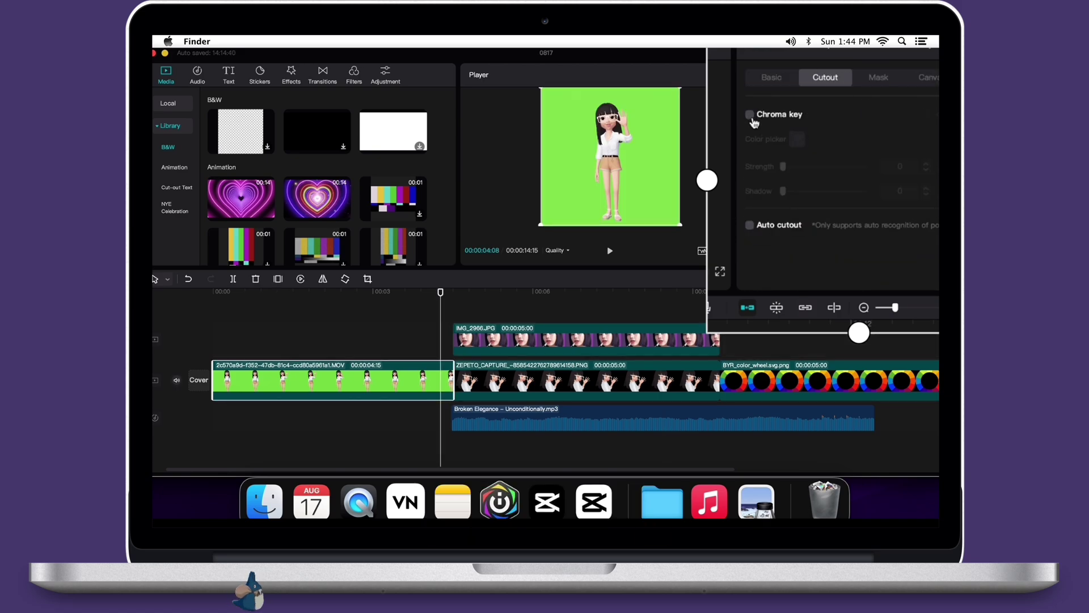
pyautogui.click(750, 115)
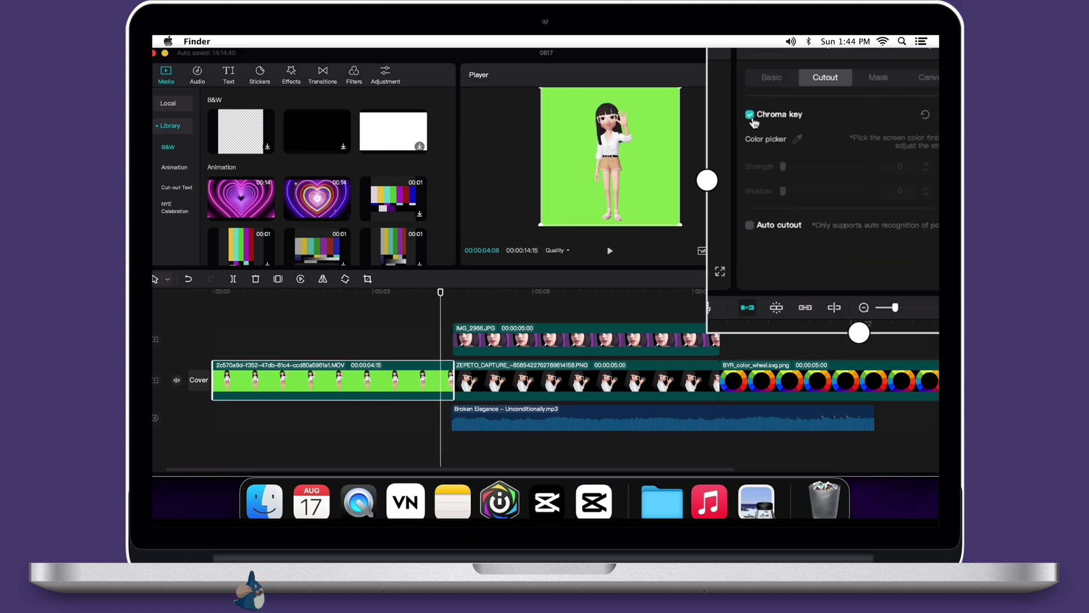
pyautogui.click(797, 139)
pyautogui.click(663, 154)
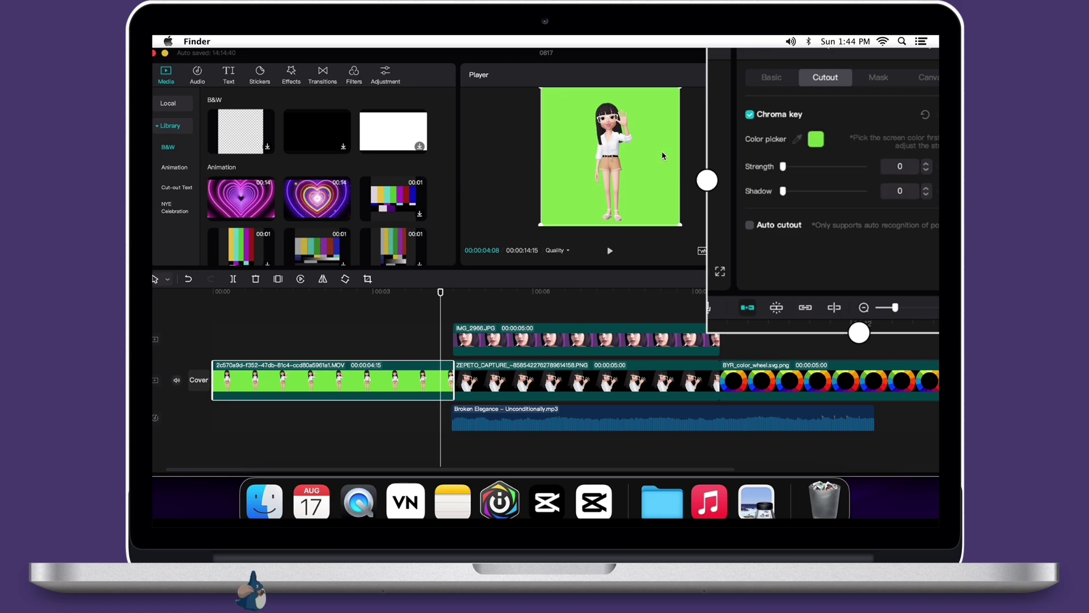
pyautogui.click(784, 168)
pyautogui.moveTo(783, 169); pyautogui.dragTo(788, 172)
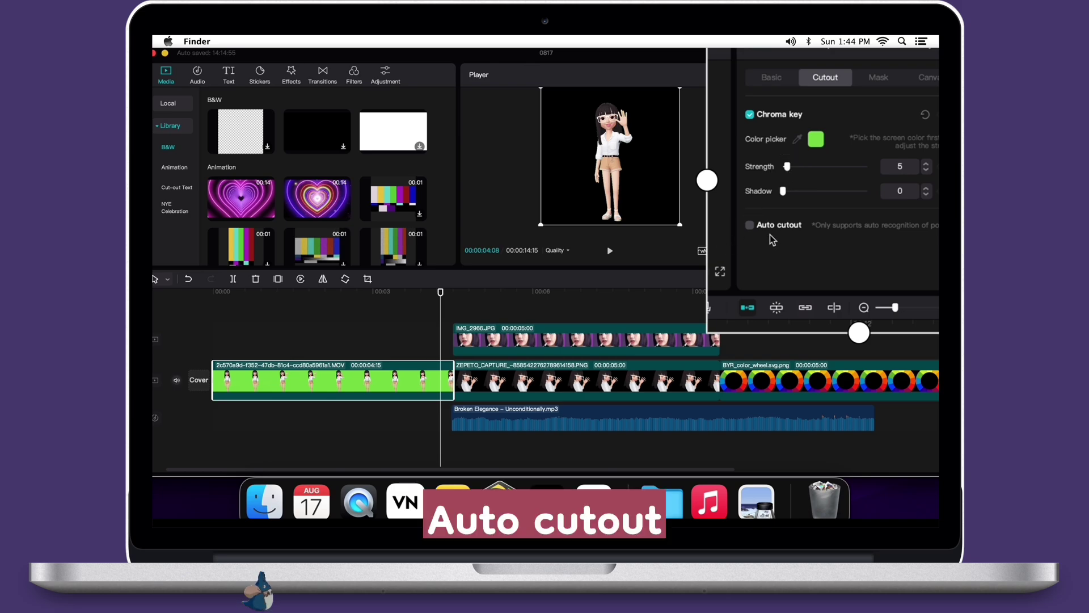
# Step: Remove the purple background from IMG_2966.JPG with Auto cutout
pyautogui.click(671, 335)
pyautogui.click(704, 332)
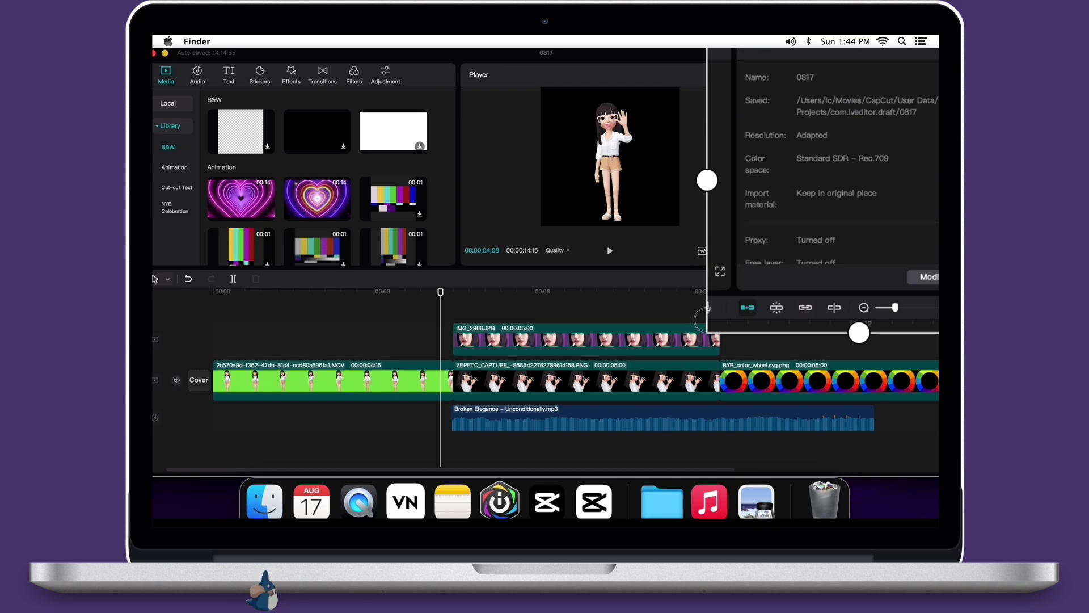
pyautogui.click(696, 344)
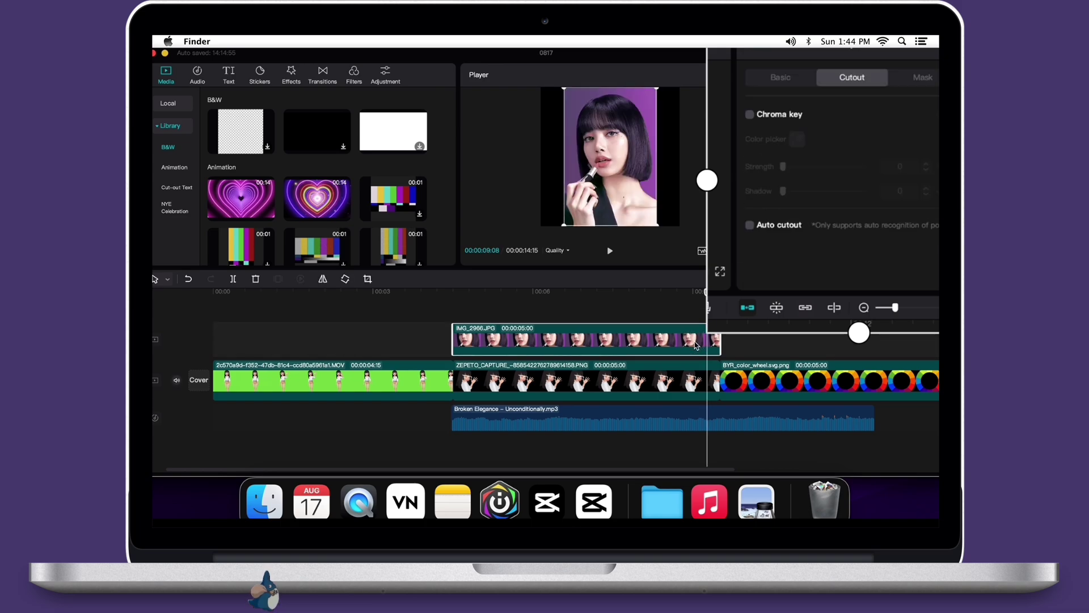
pyautogui.click(750, 227)
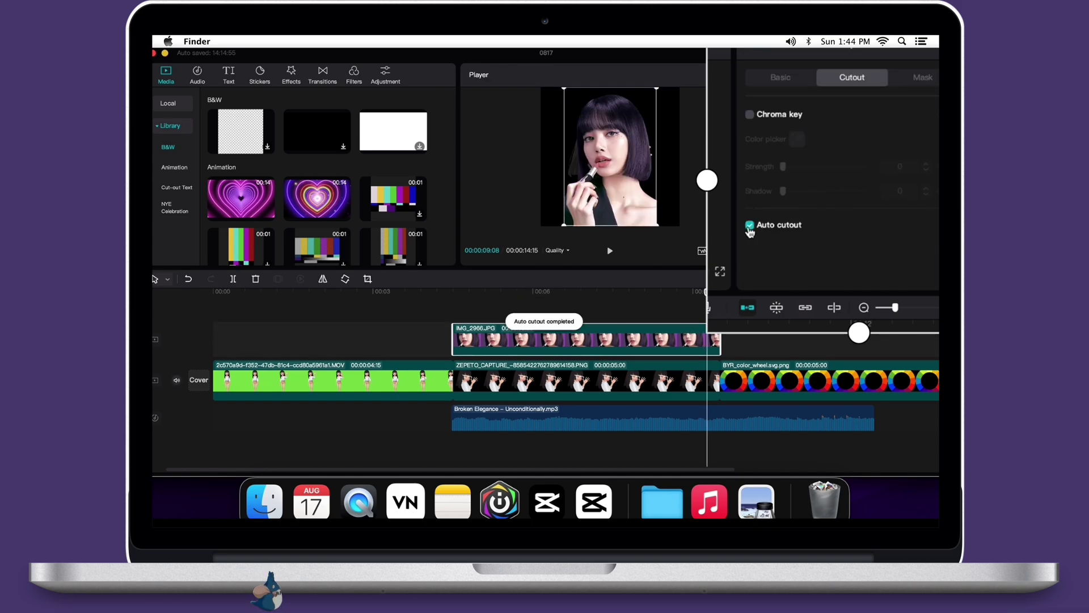
# Step: Try a Heart mask on IMG_2966.JPG, shift it slightly over the face, and turn the mask off
pyautogui.click(916, 80)
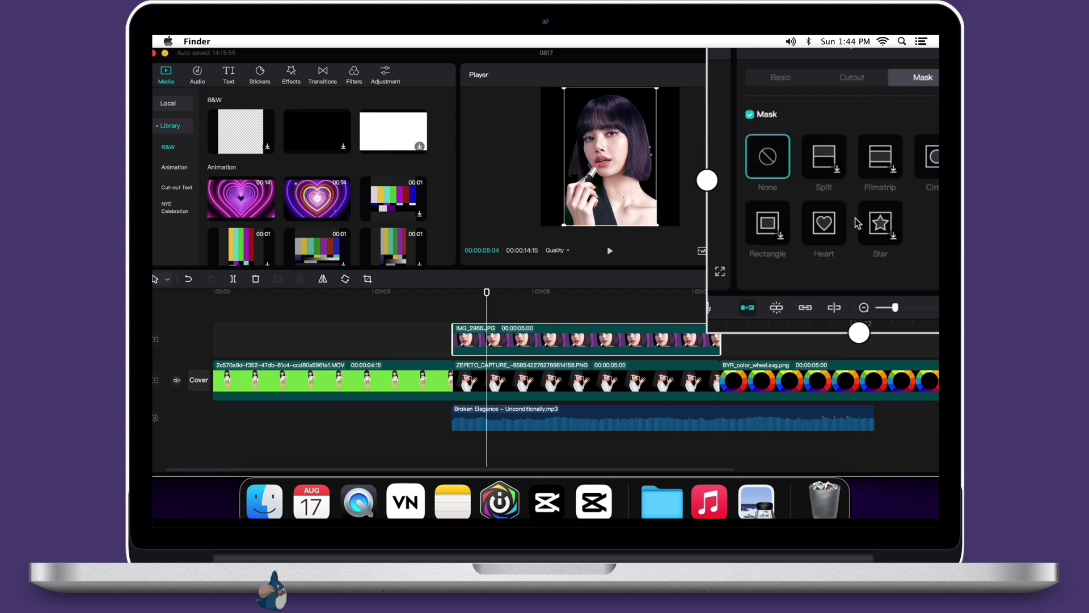
pyautogui.click(825, 225)
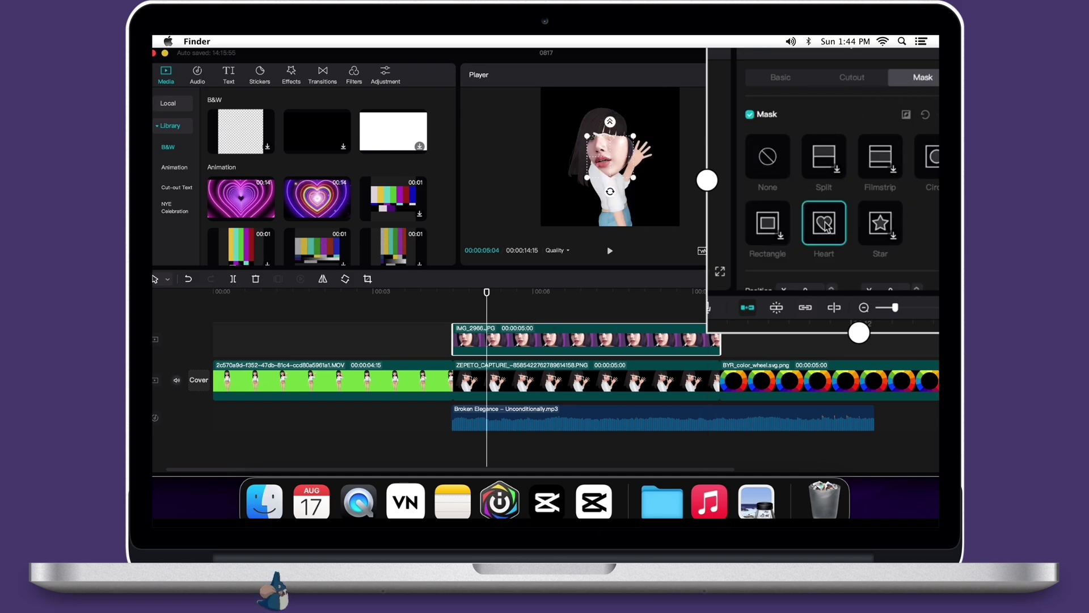
pyautogui.moveTo(625, 153)
pyautogui.mouseDown()
pyautogui.moveTo(609, 153)
pyautogui.moveTo(604, 136)
pyautogui.moveTo(621, 153)
pyautogui.mouseUp()
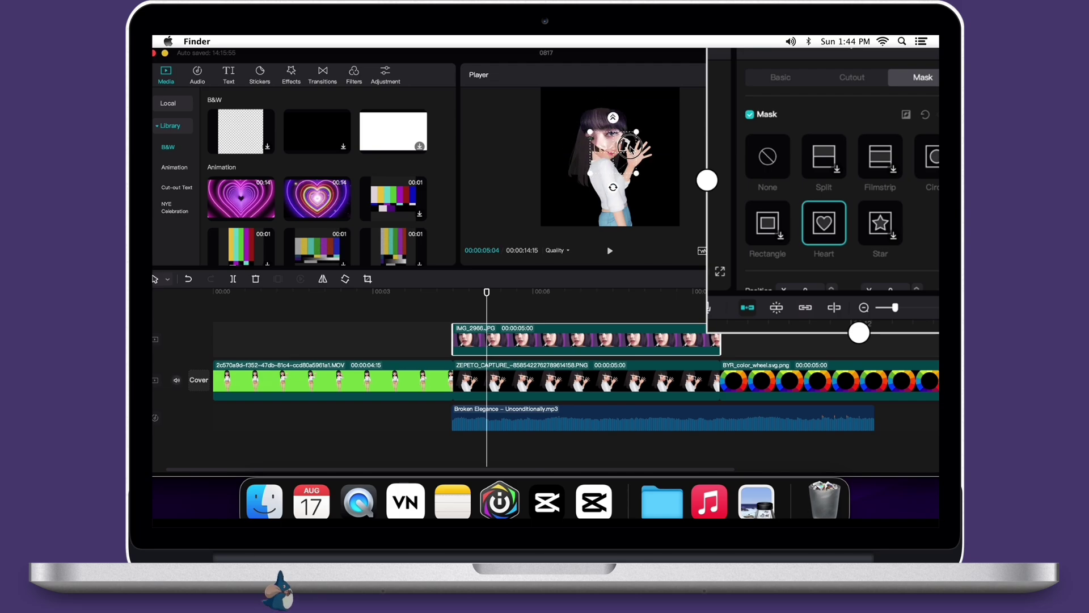
pyautogui.click(750, 114)
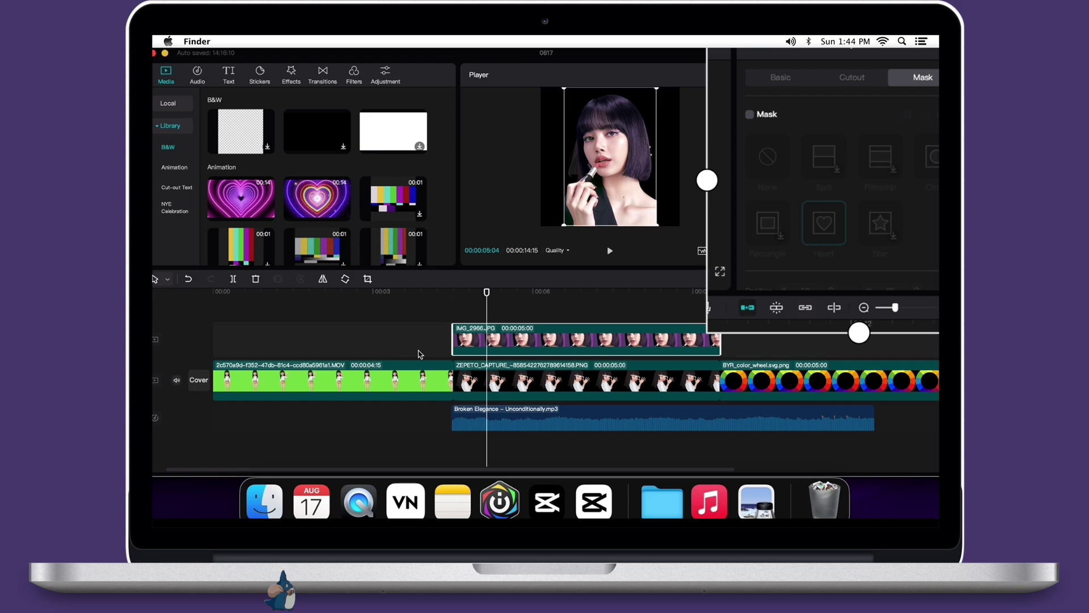
# Step: Try the Blur and Color canvas fills on the MOV clip, and apply the red Christmas Style background with string lights
pyautogui.click(420, 379)
pyautogui.moveTo(486, 292); pyautogui.dragTo(430, 295)
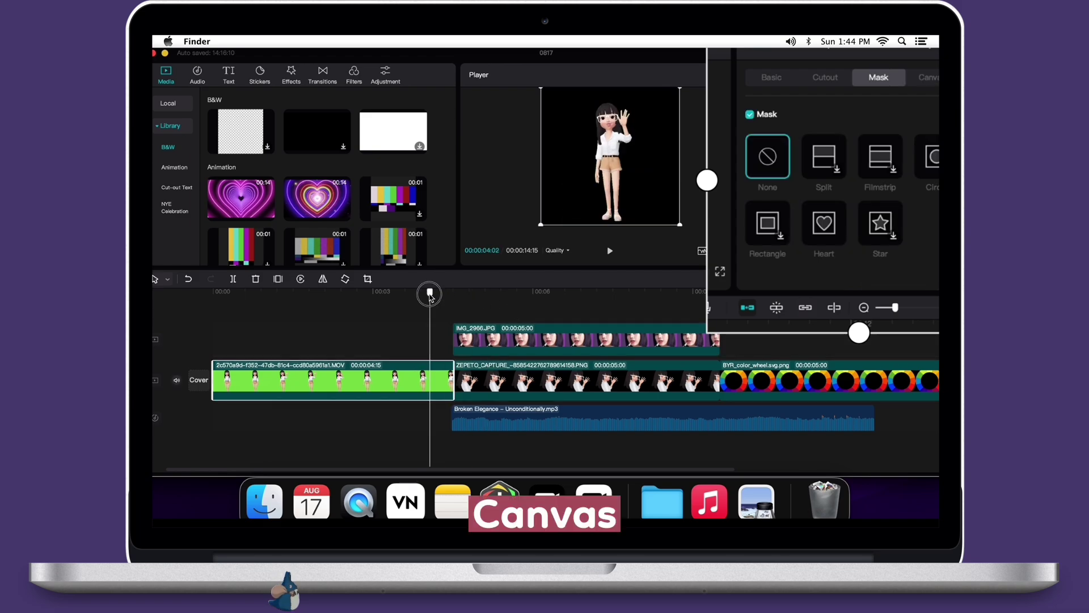
pyautogui.click(932, 81)
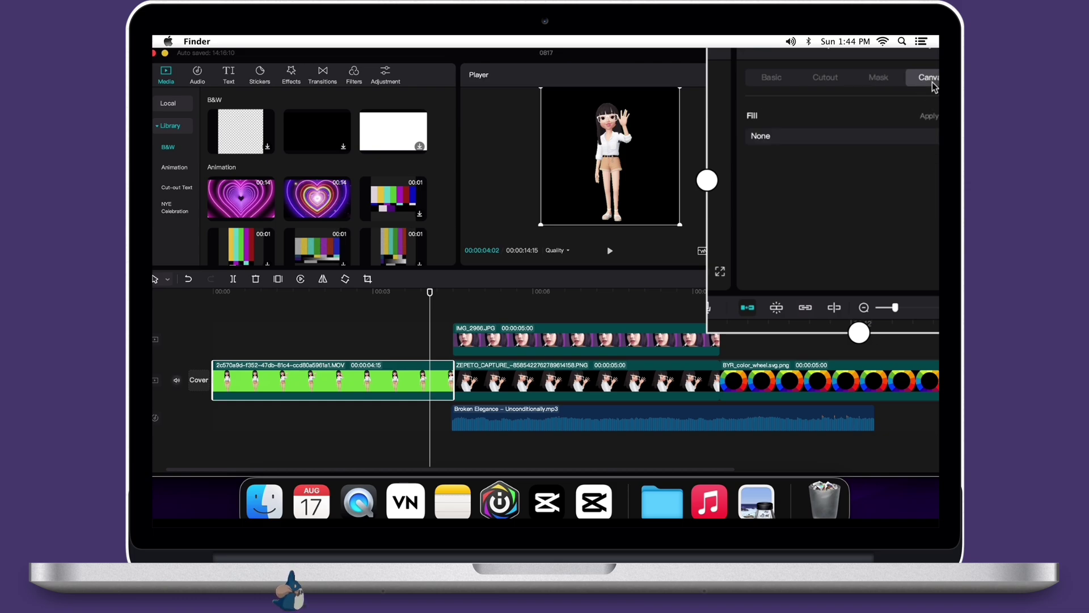
pyautogui.click(873, 137)
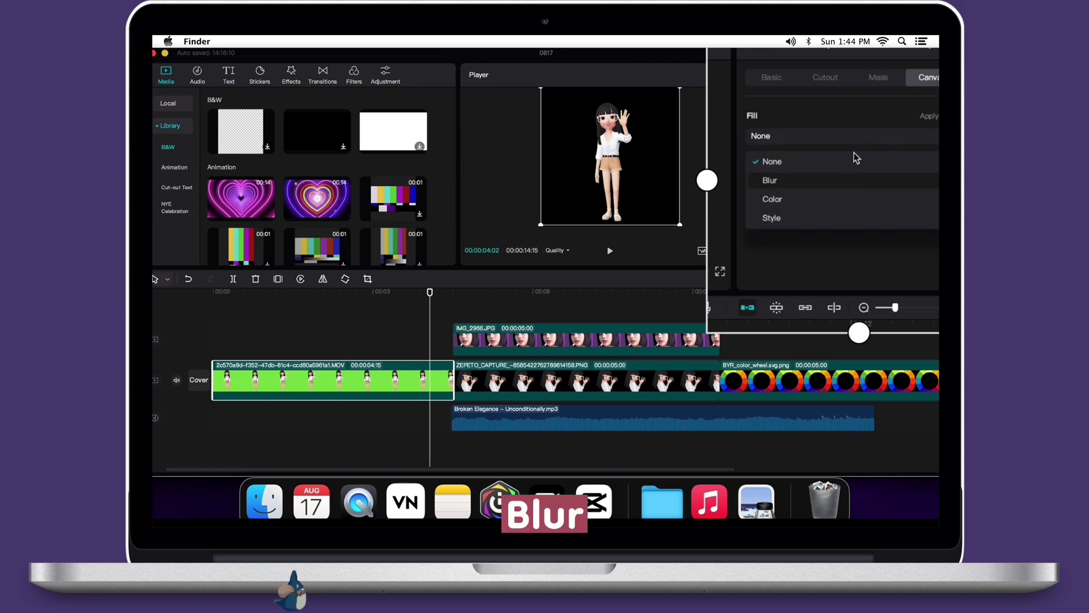
pyautogui.click(851, 180)
pyautogui.click(845, 136)
pyautogui.click(837, 199)
pyautogui.click(840, 136)
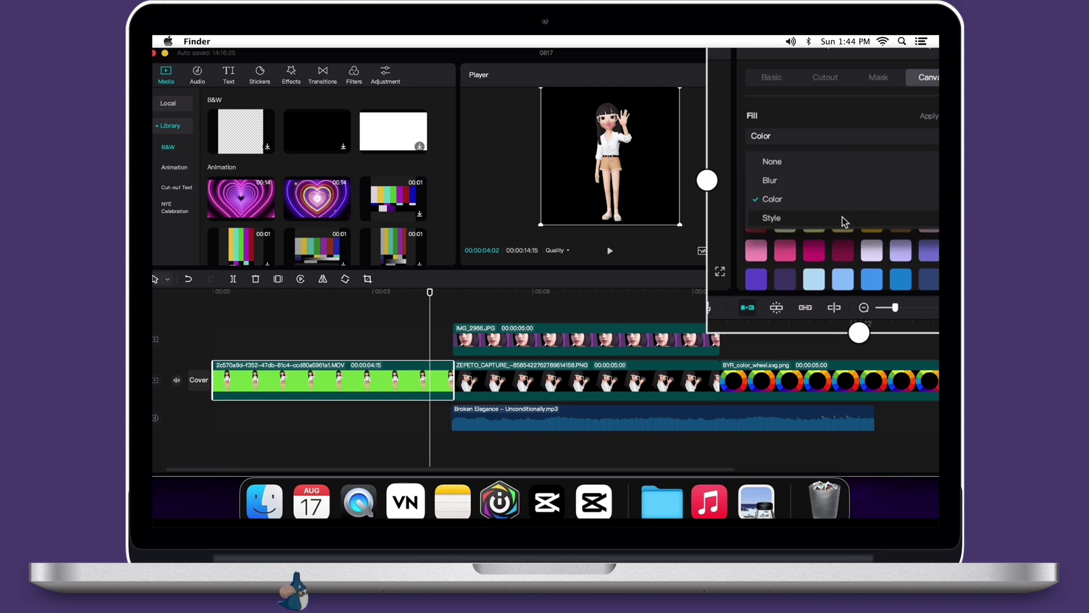
pyautogui.click(844, 220)
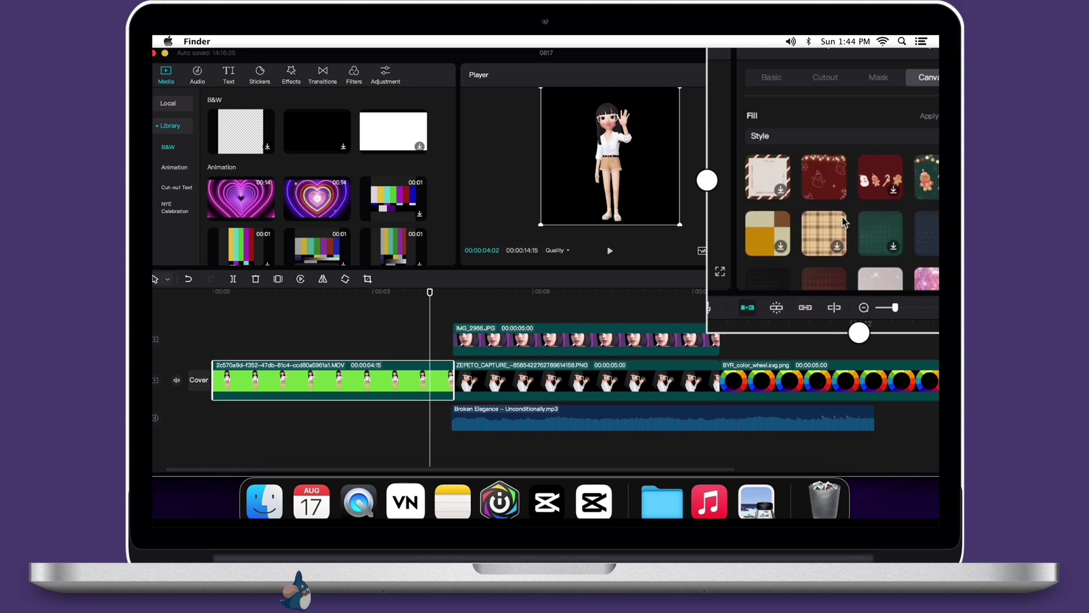
pyautogui.click(832, 185)
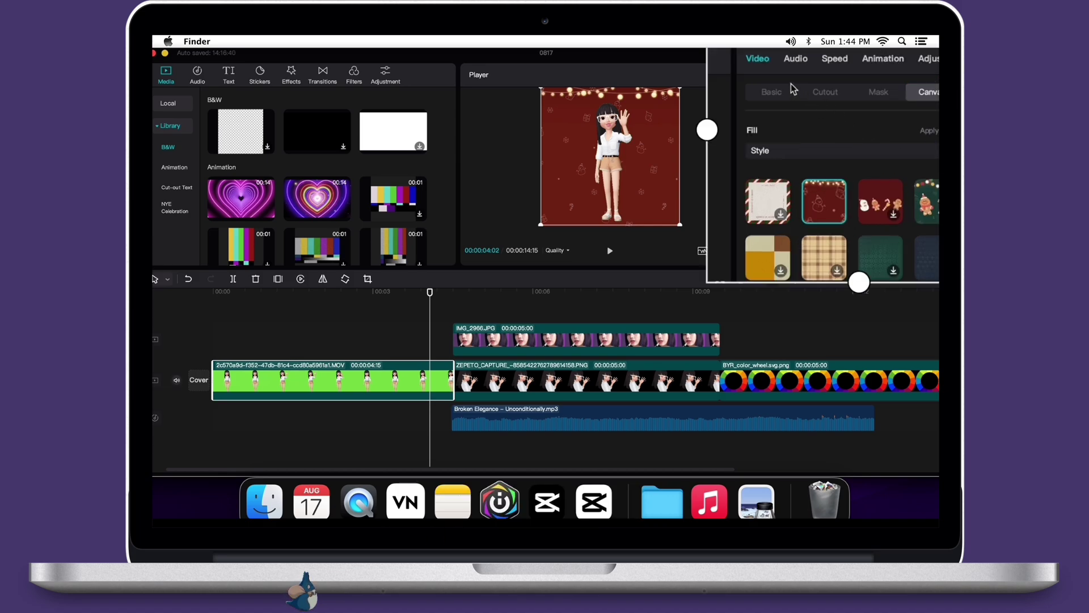
# Step: Review the MOV clip's audio options, including volume, fades, noise reduction and voice effects
pyautogui.click(796, 62)
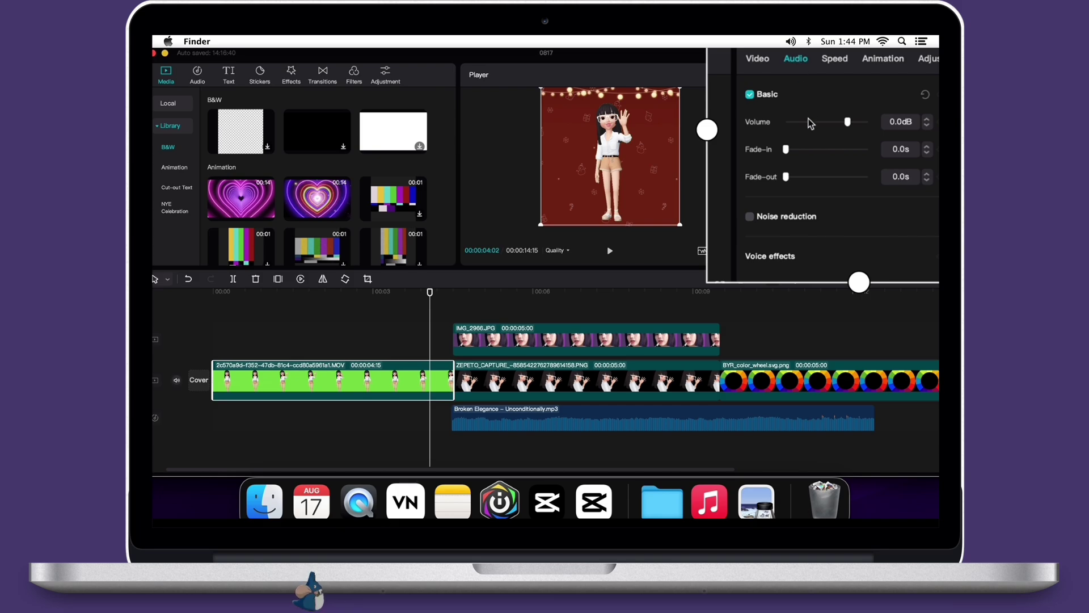
pyautogui.scroll(-3, 815, 204)
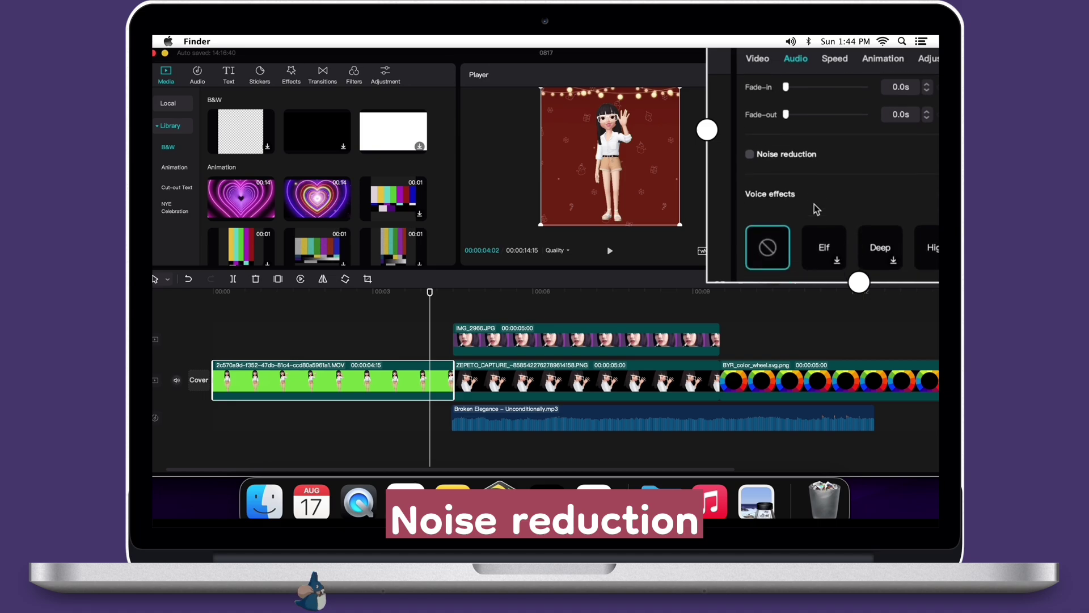
pyautogui.scroll(-2, 794, 206)
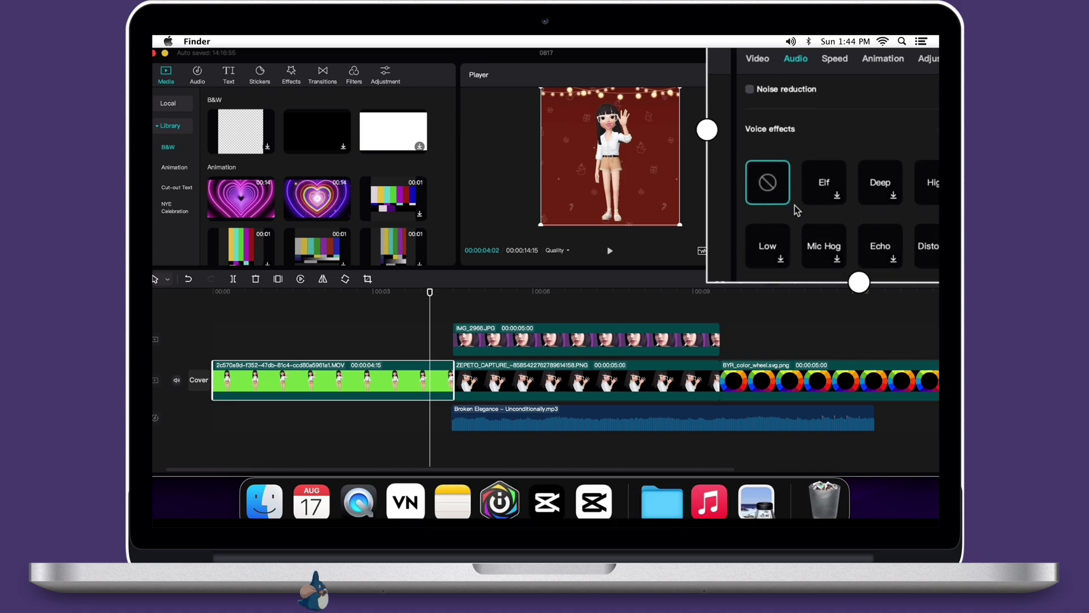
# Step: Review the MOV clip's Normal and Curve speed options and its In, Out and Combo animations
pyautogui.scroll(5, 795, 205)
pyautogui.click(834, 59)
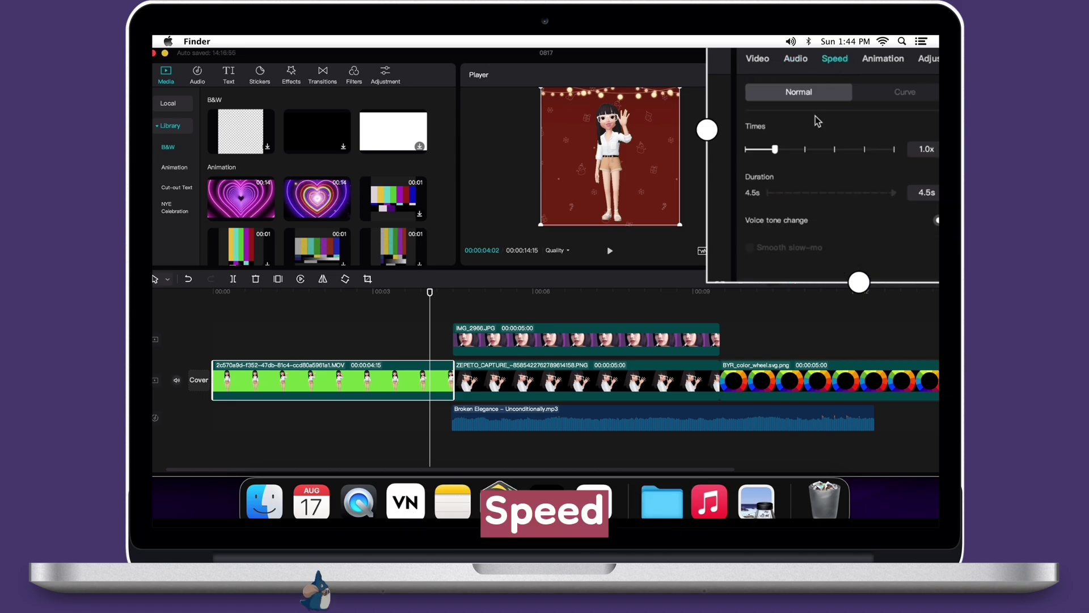
pyautogui.click(883, 98)
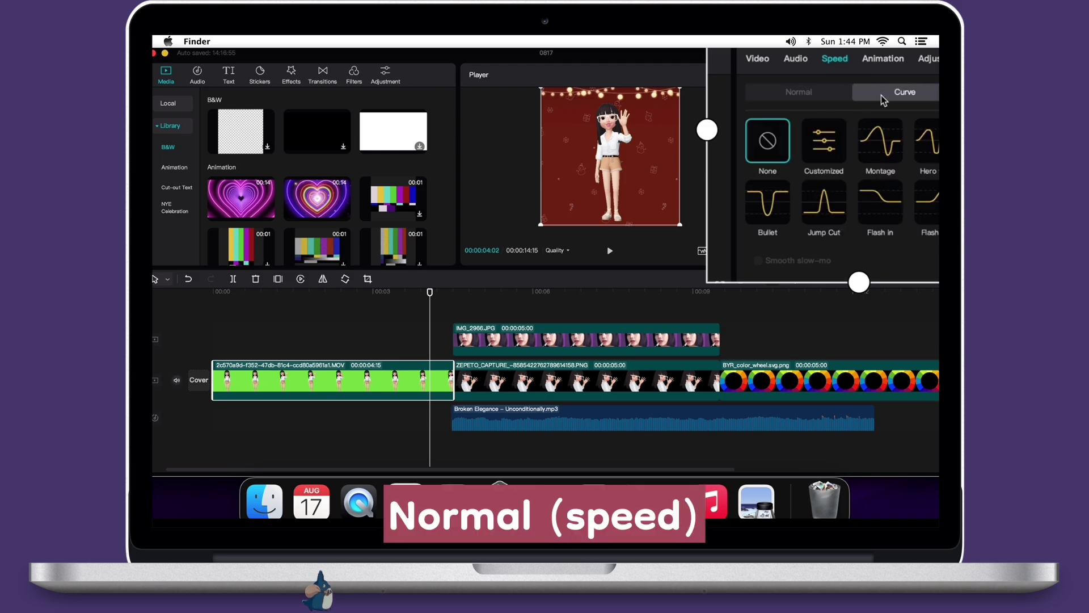
pyautogui.click(873, 61)
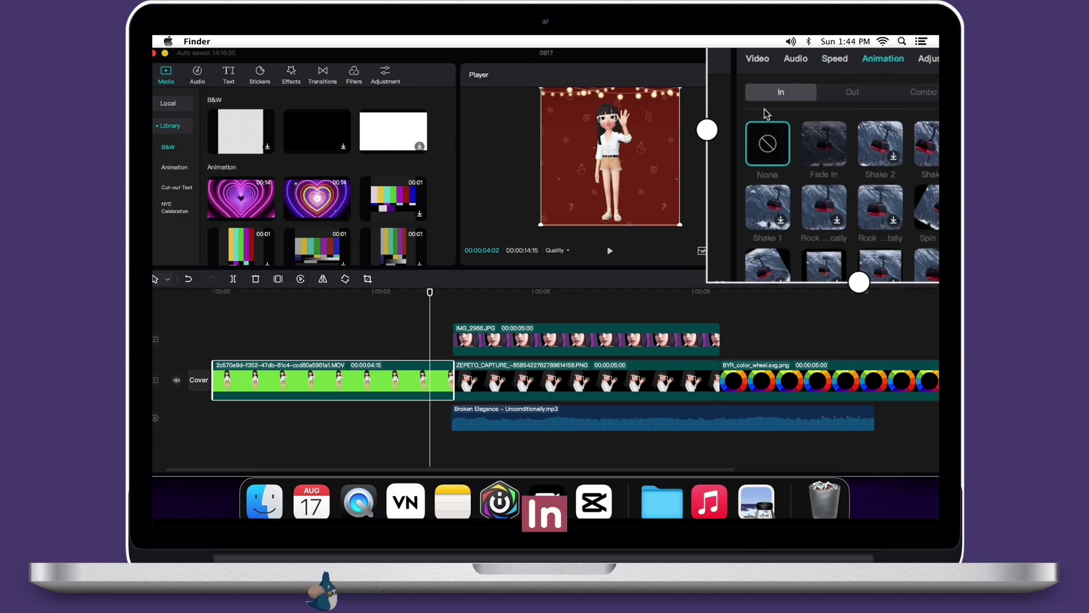
pyautogui.click(847, 96)
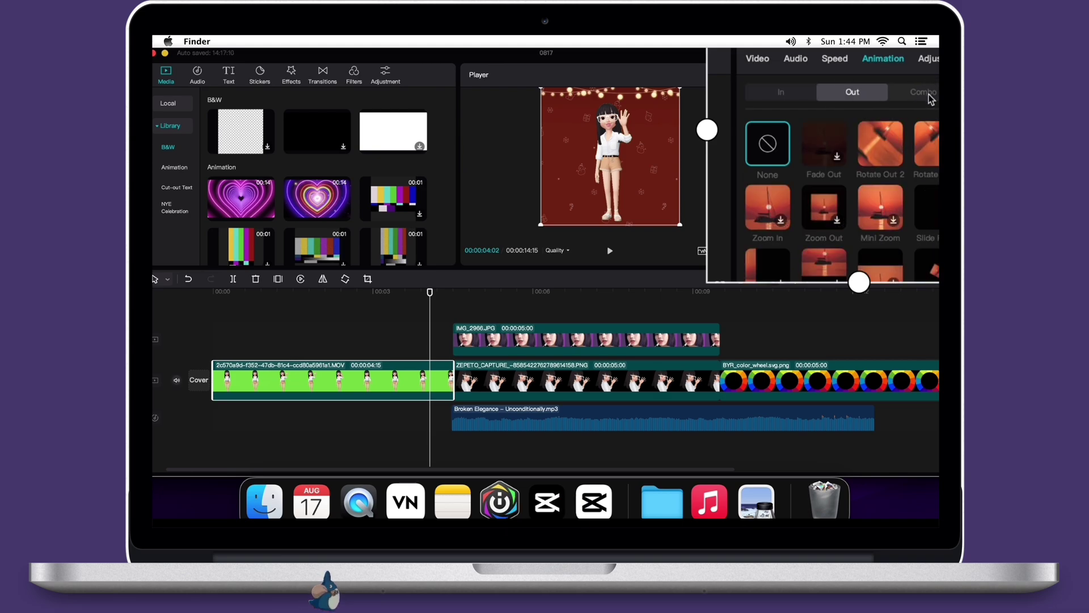
pyautogui.click(925, 93)
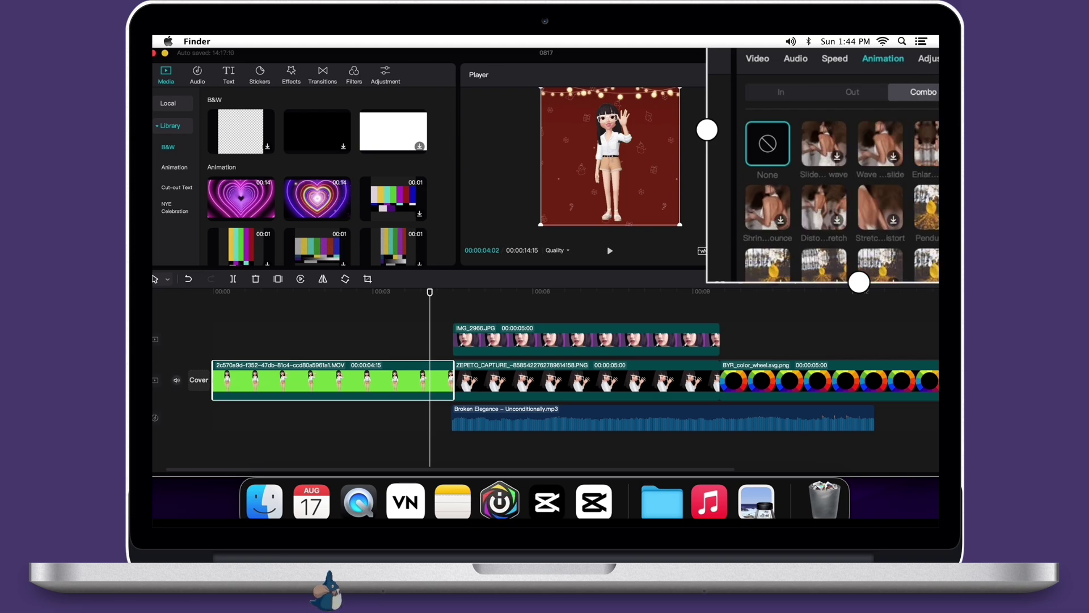
# Step: Examine the MOV clip's adjustment options, covering LUT, the basic color, light and effect sliders, and HSL
pyautogui.click(929, 59)
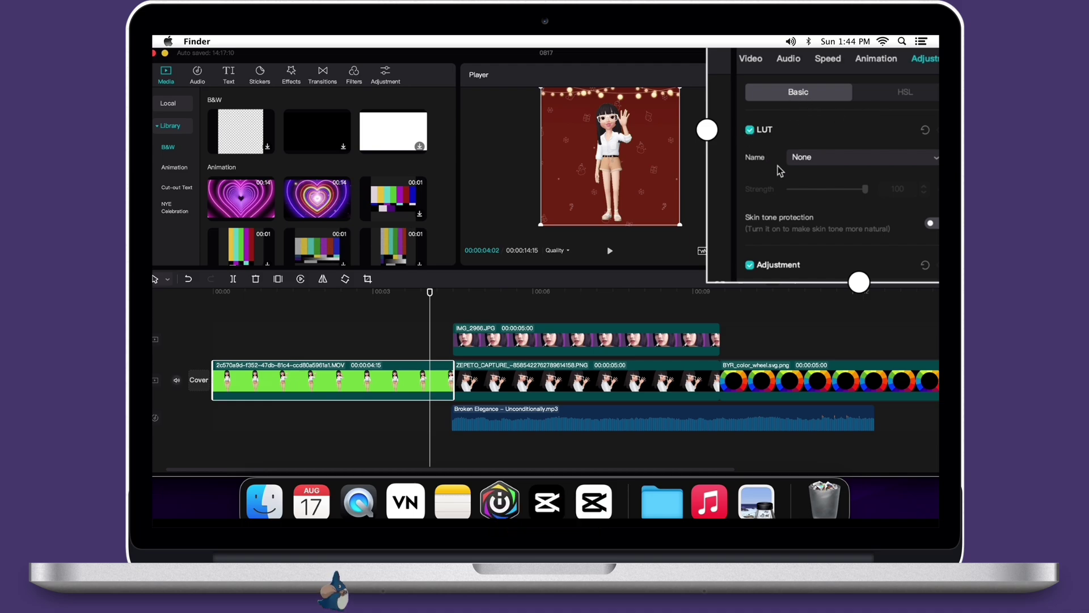
pyautogui.scroll(-3, 802, 223)
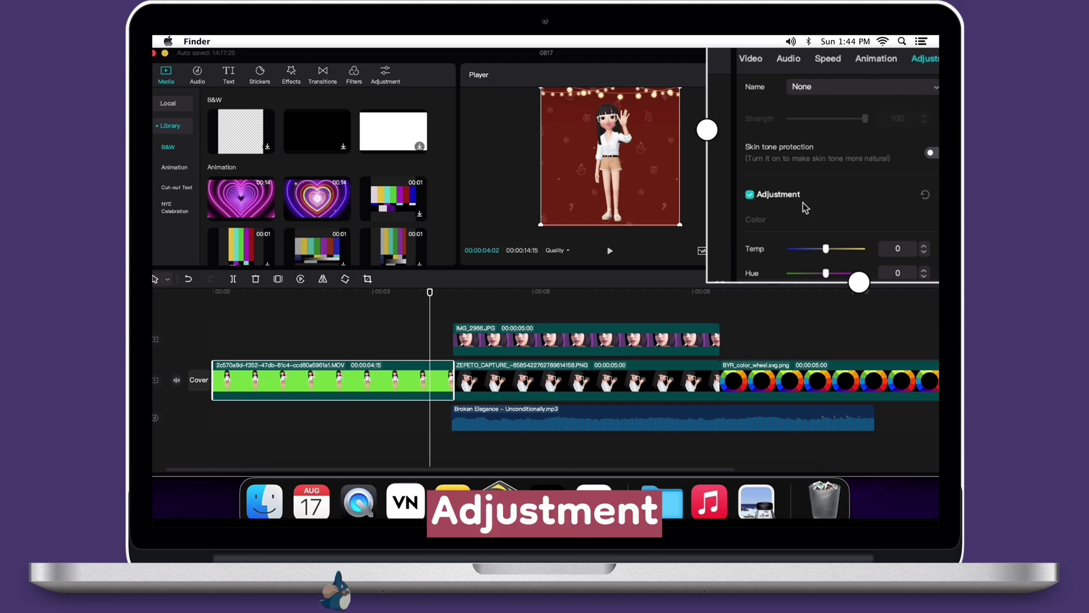
pyautogui.scroll(-2, 802, 203)
pyautogui.scroll(-3, 777, 255)
pyautogui.scroll(-2, 777, 255)
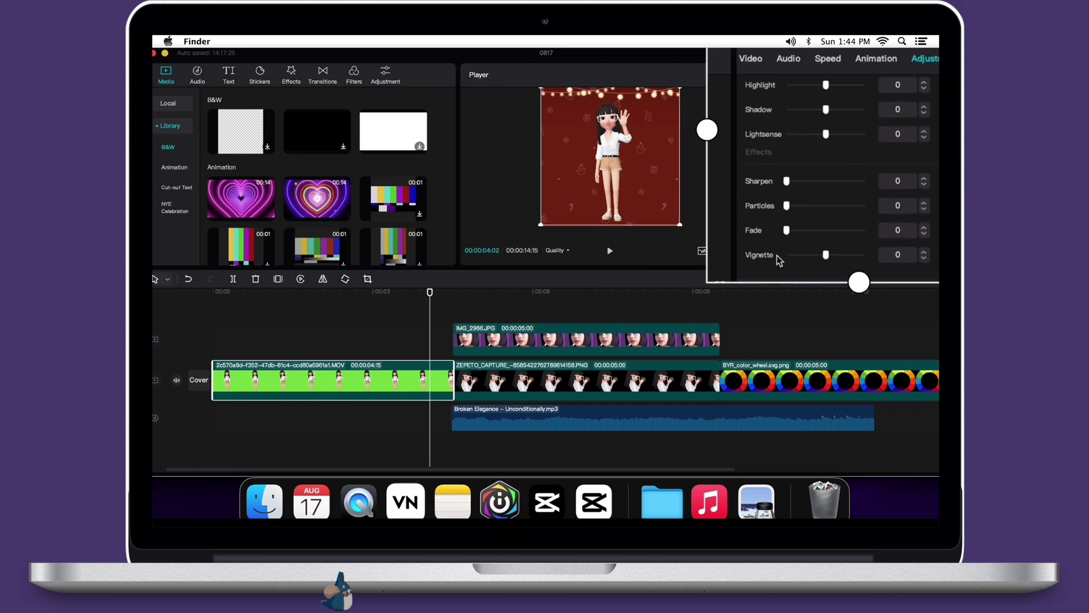
pyautogui.scroll(-2, 796, 230)
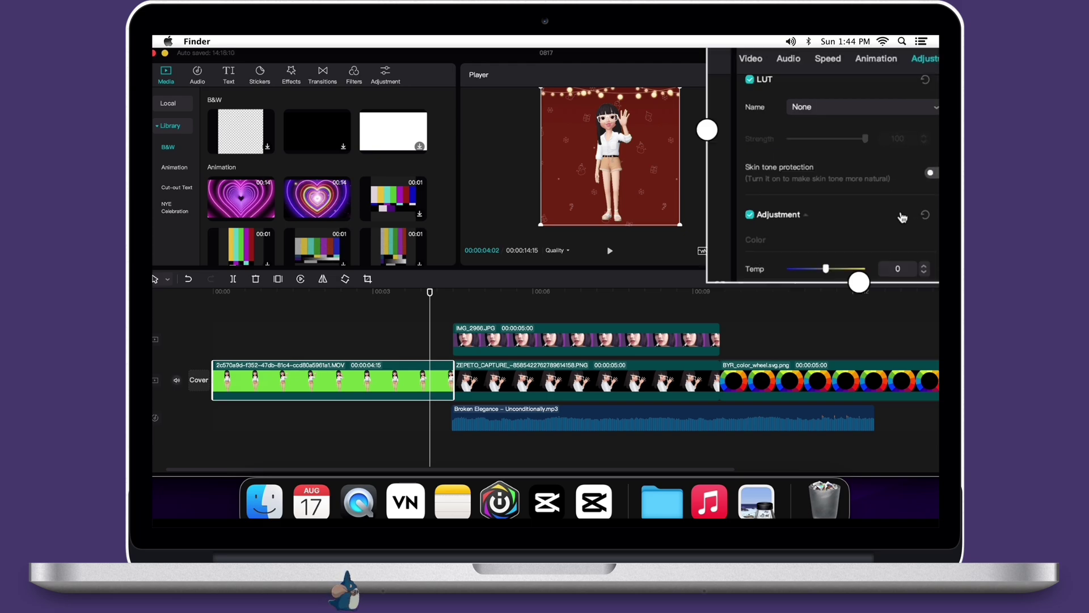
pyautogui.scroll(2, 906, 113)
pyautogui.click(920, 96)
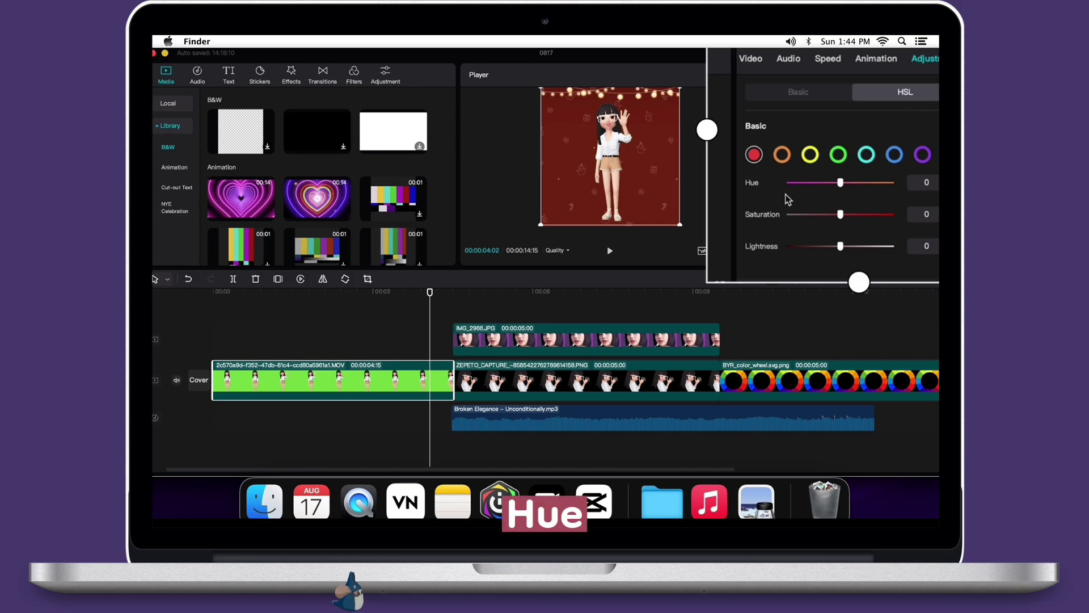
# Step: Set the yellow hue of the BYR_color_wheel.svg.png clip to -100 in its HSL adjustment
pyautogui.click(896, 357)
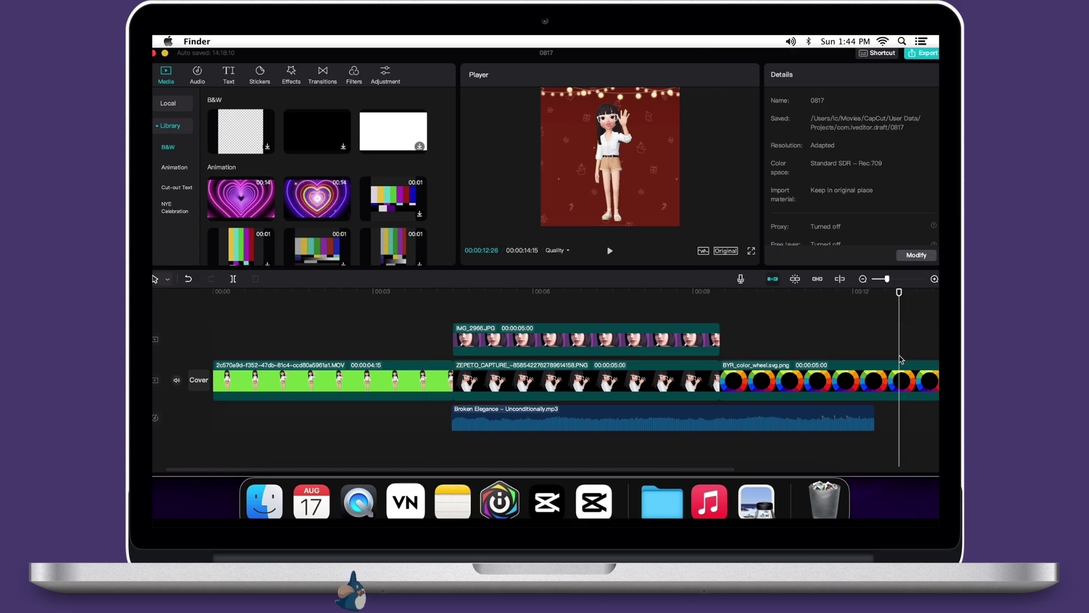
pyautogui.hscroll(5, 897, 358)
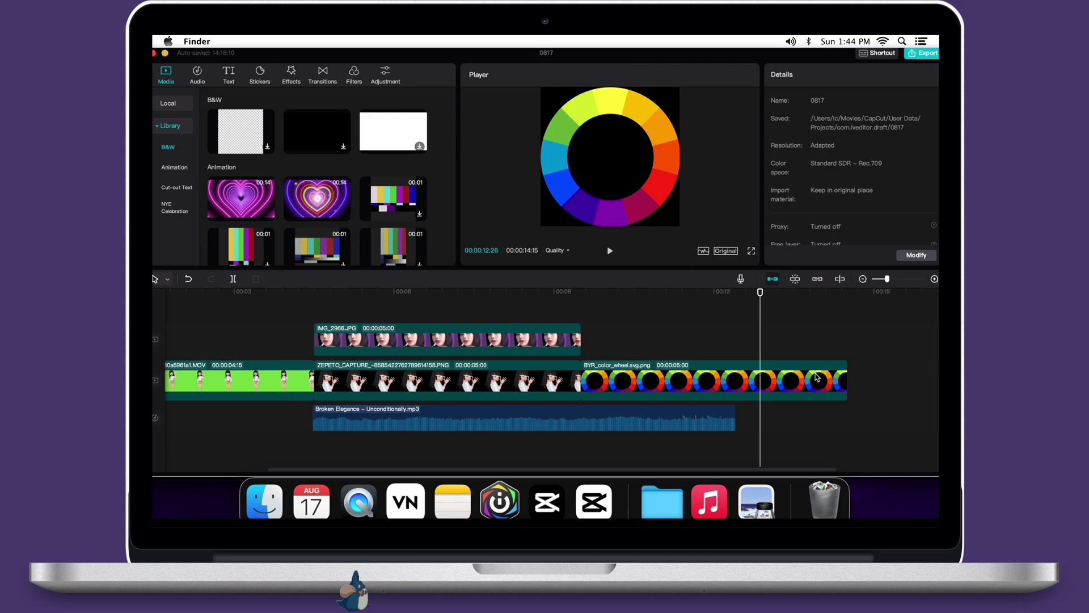
pyautogui.click(794, 381)
pyautogui.click(862, 74)
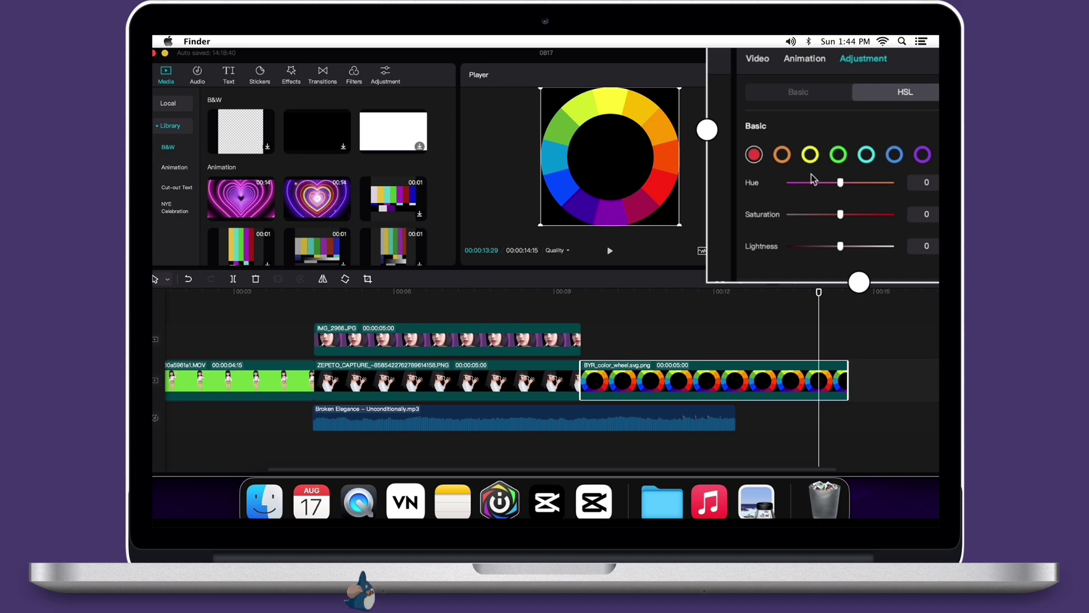
pyautogui.click(811, 156)
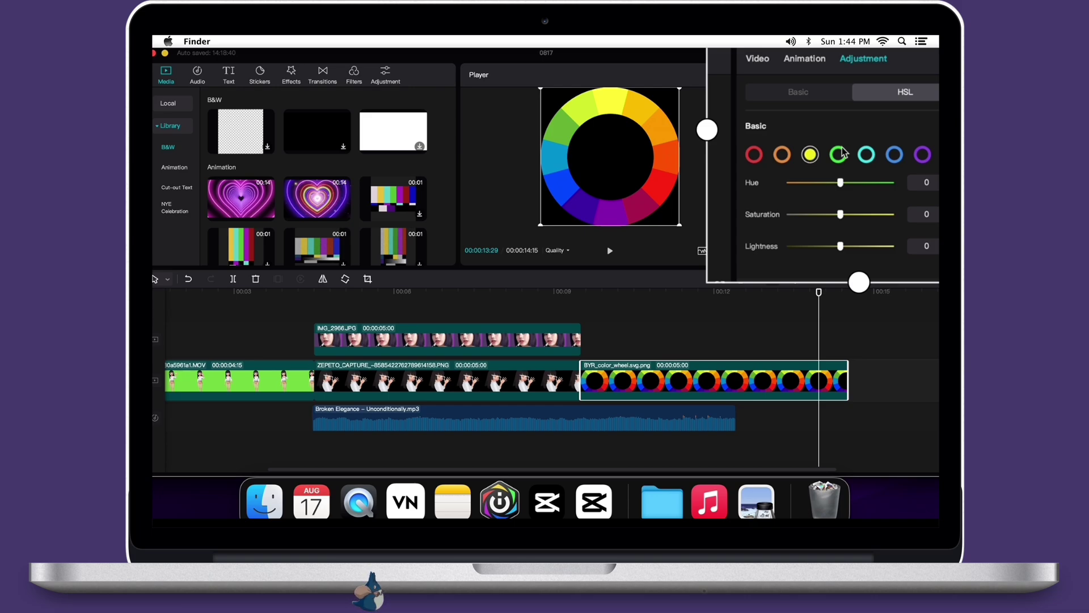
pyautogui.moveTo(841, 183); pyautogui.dragTo(786, 183)
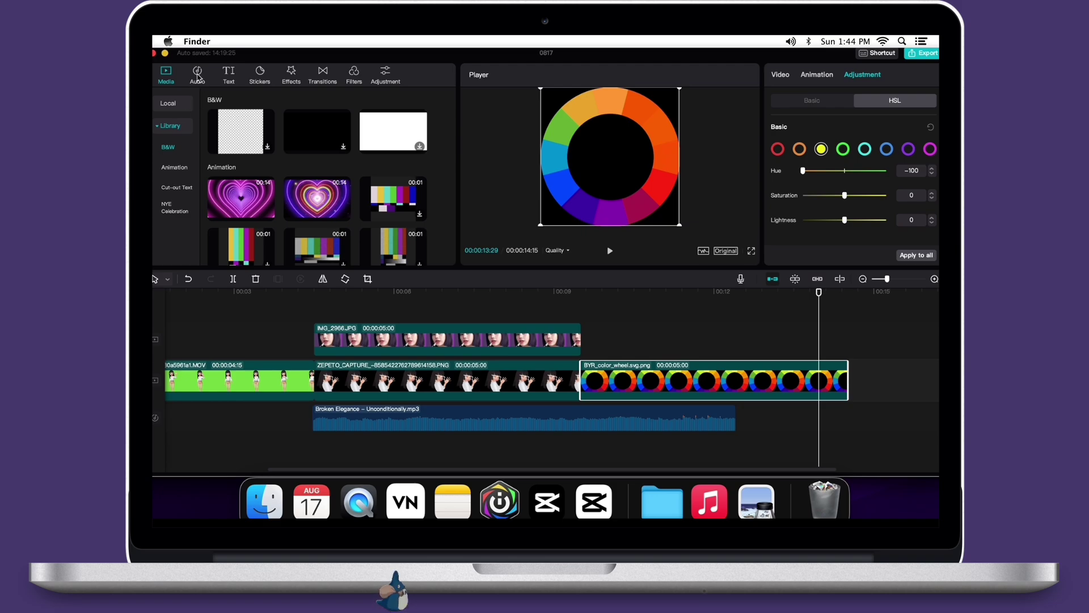
# Step: Browse the audio library's music categories, sound effects and extracted audios
pyautogui.click(197, 75)
pyautogui.scroll(-2, 332, 142)
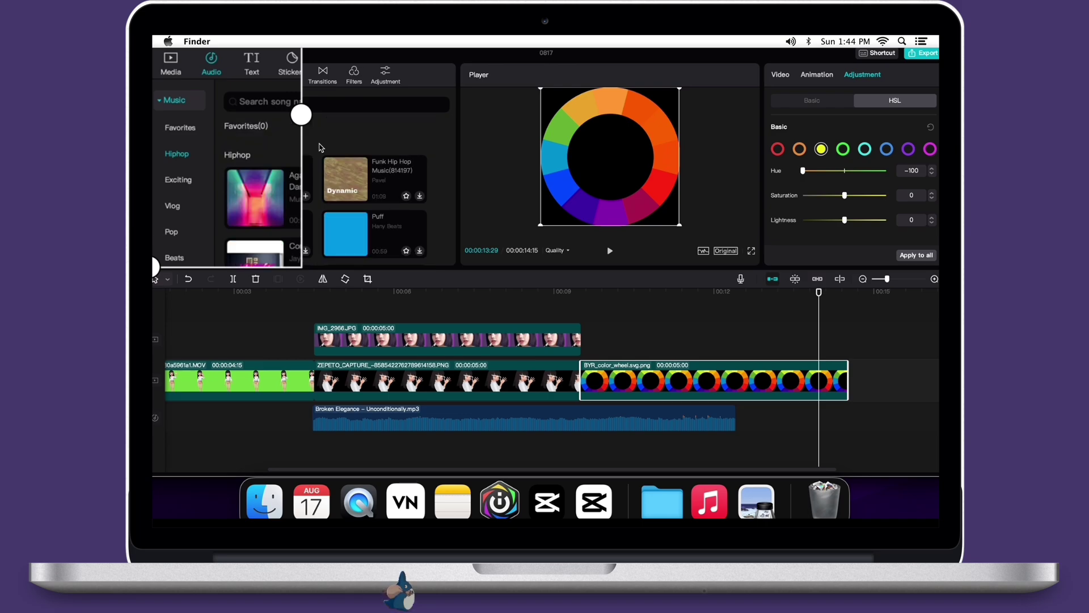
pyautogui.scroll(-2, 321, 148)
pyautogui.click(164, 101)
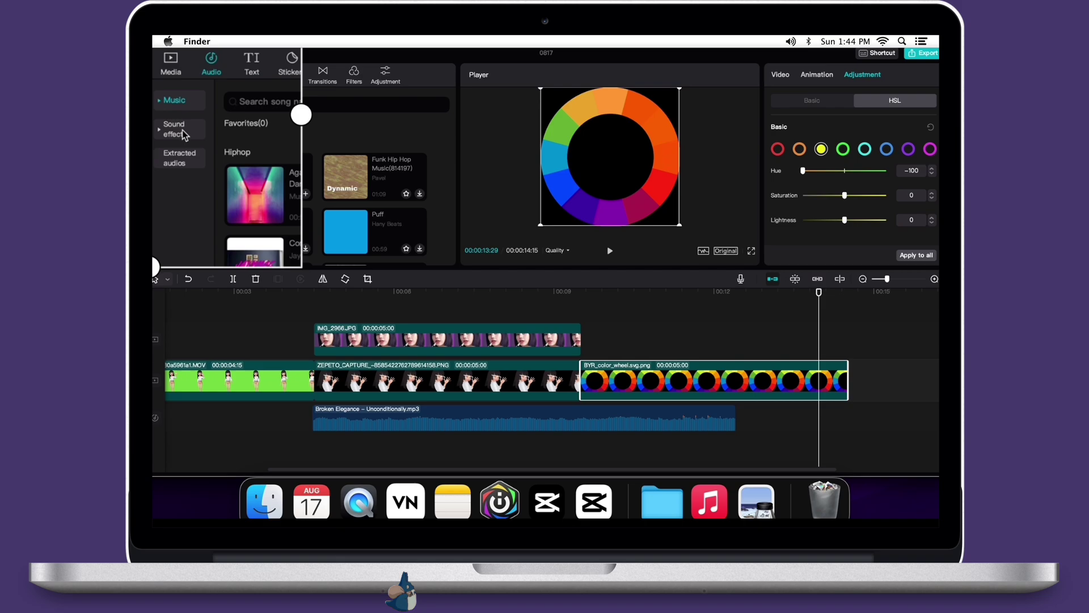
pyautogui.click(176, 128)
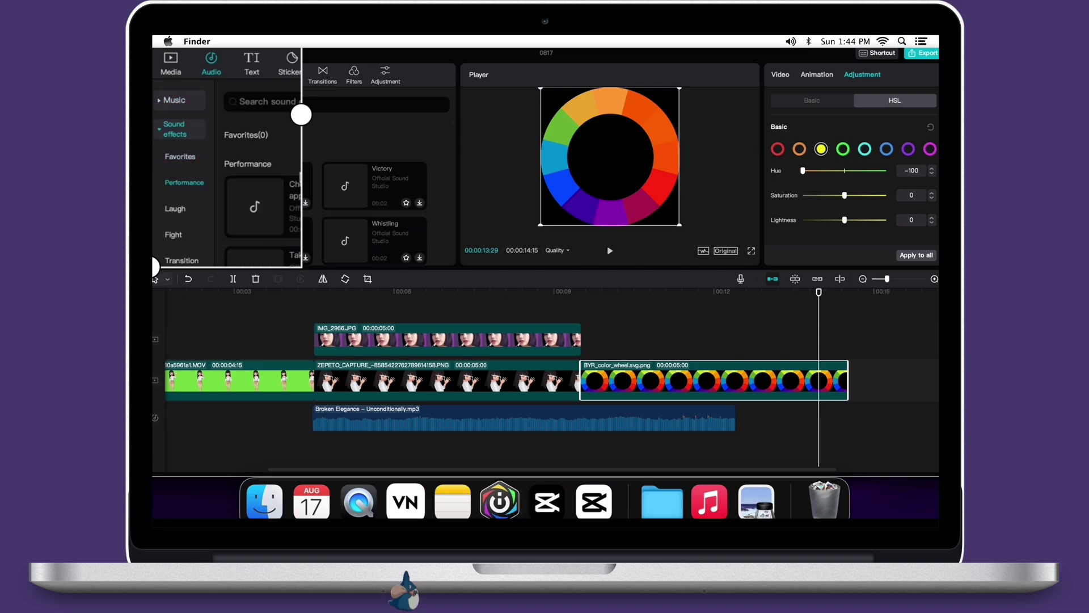
pyautogui.scroll(-2, 326, 193)
pyautogui.click(176, 128)
pyautogui.click(181, 158)
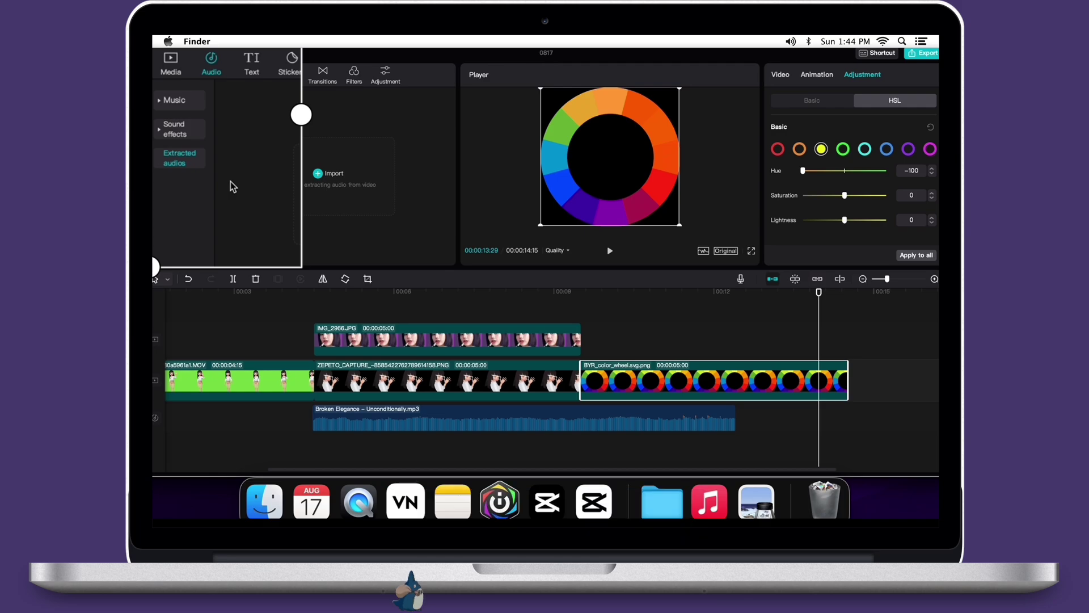
# Step: Review the text library's default text, effects, templates, auto captions and local captions
pyautogui.click(252, 70)
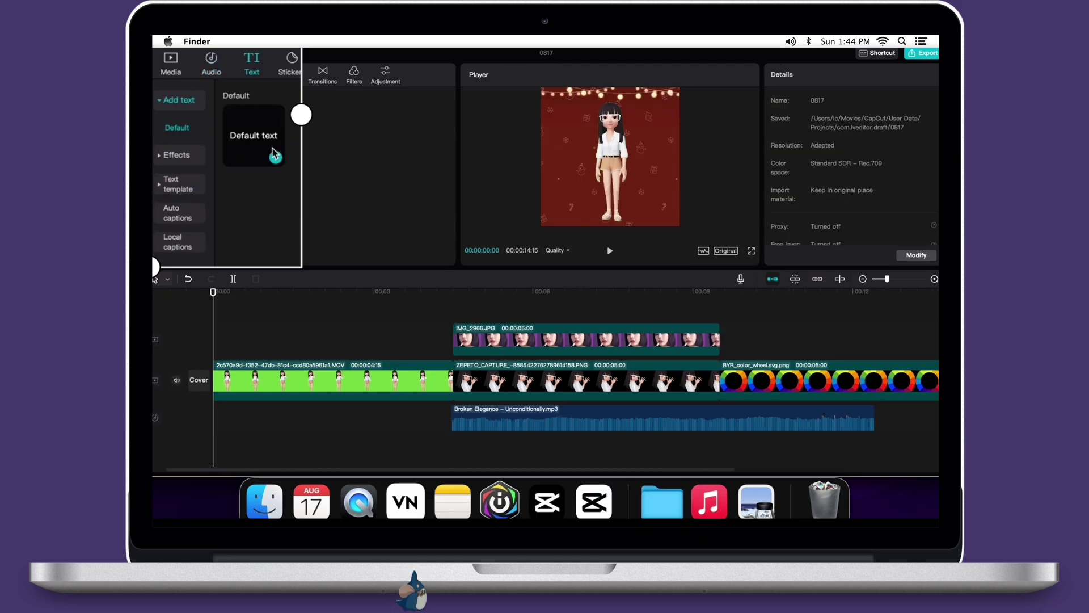
pyautogui.click(187, 155)
pyautogui.click(188, 137)
pyautogui.click(185, 164)
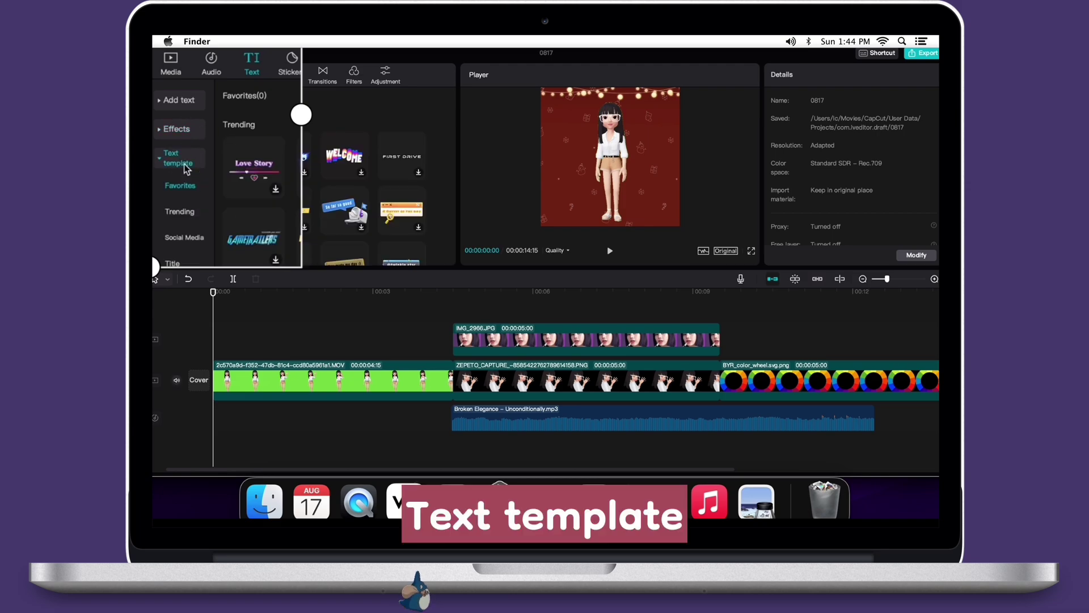
pyautogui.click(185, 164)
pyautogui.click(176, 189)
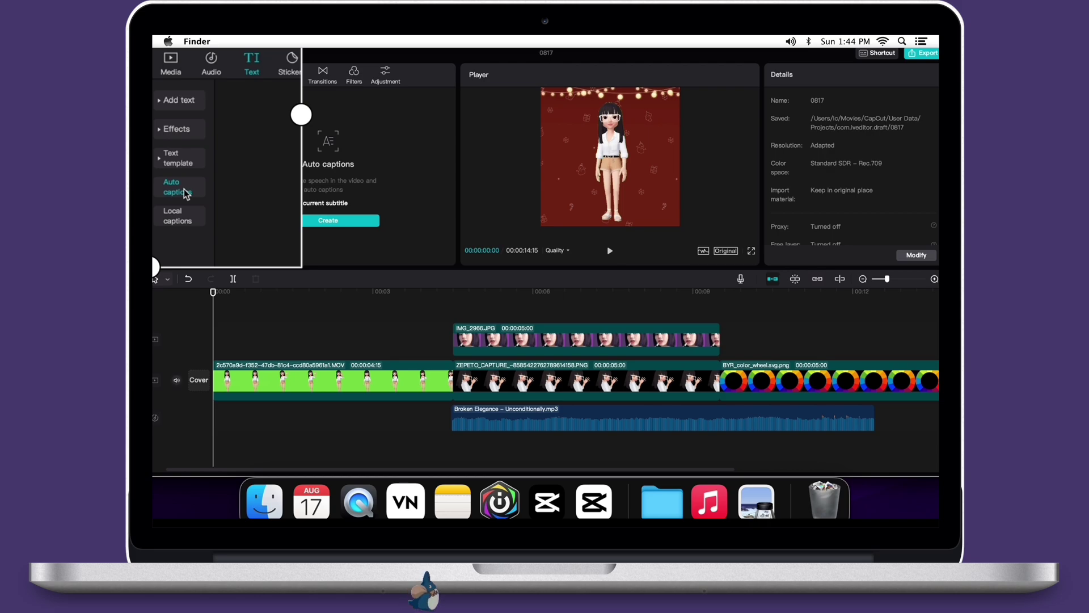
pyautogui.click(178, 217)
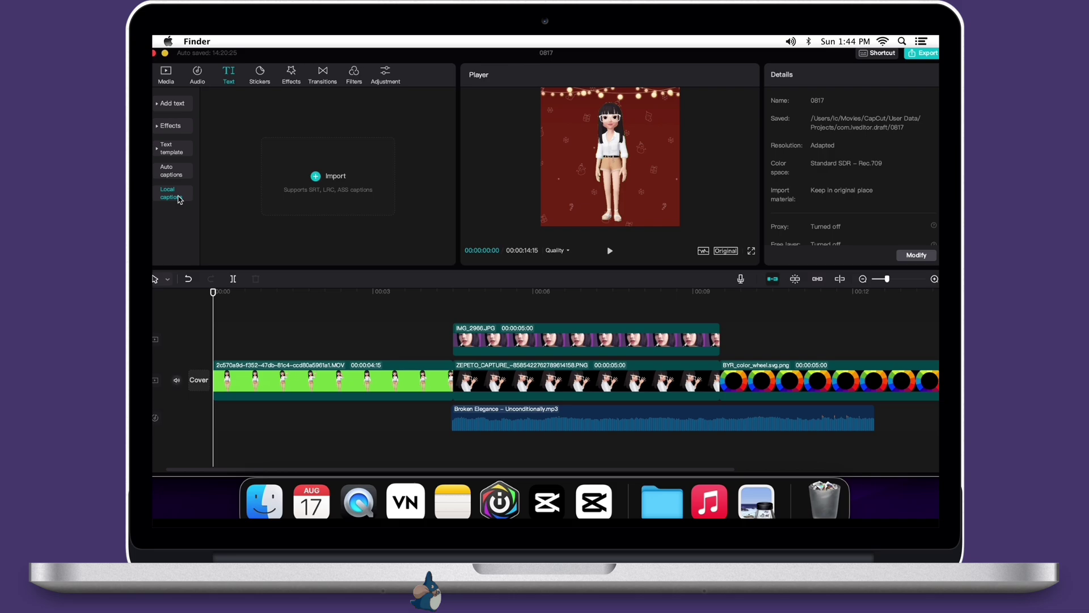
# Step: Add a default text at the start of the timeline reading "Hello, it's LC!" and place it in the video frame's upper-right area
pyautogui.click(182, 105)
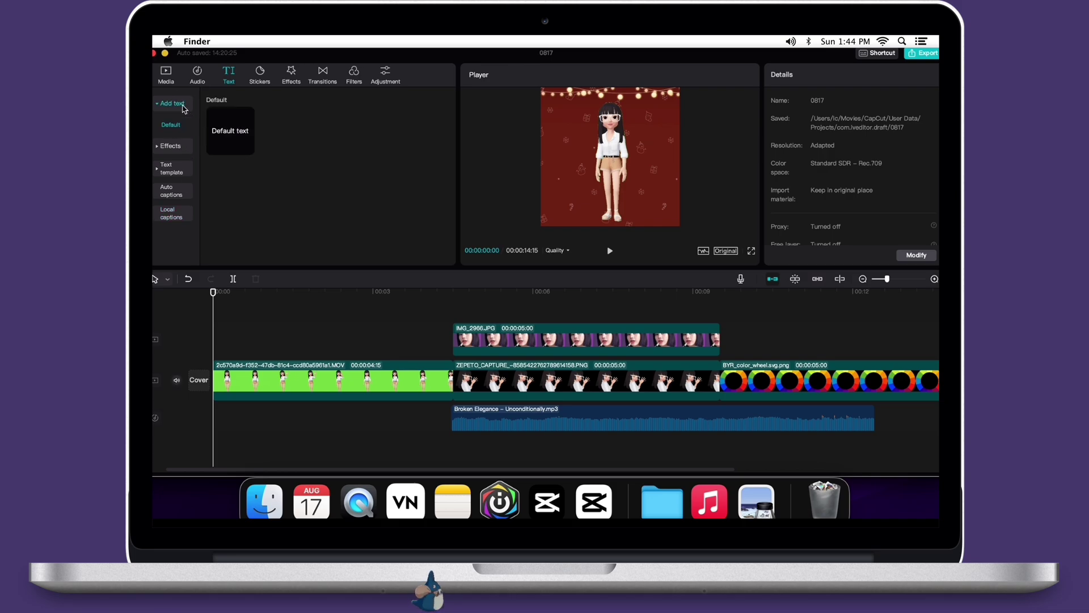
pyautogui.moveTo(247, 147)
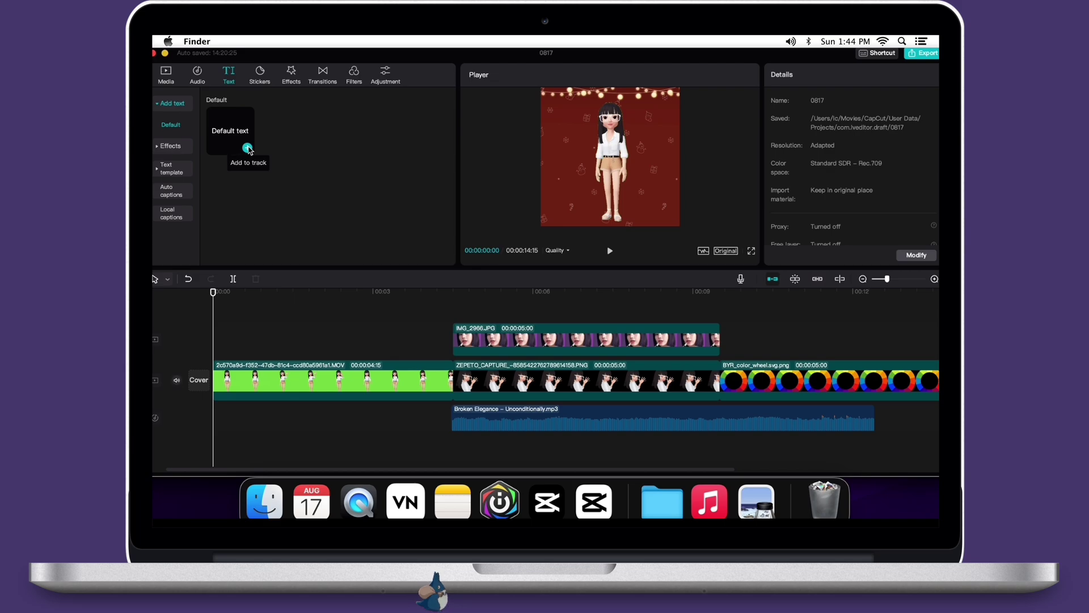
pyautogui.click(247, 147)
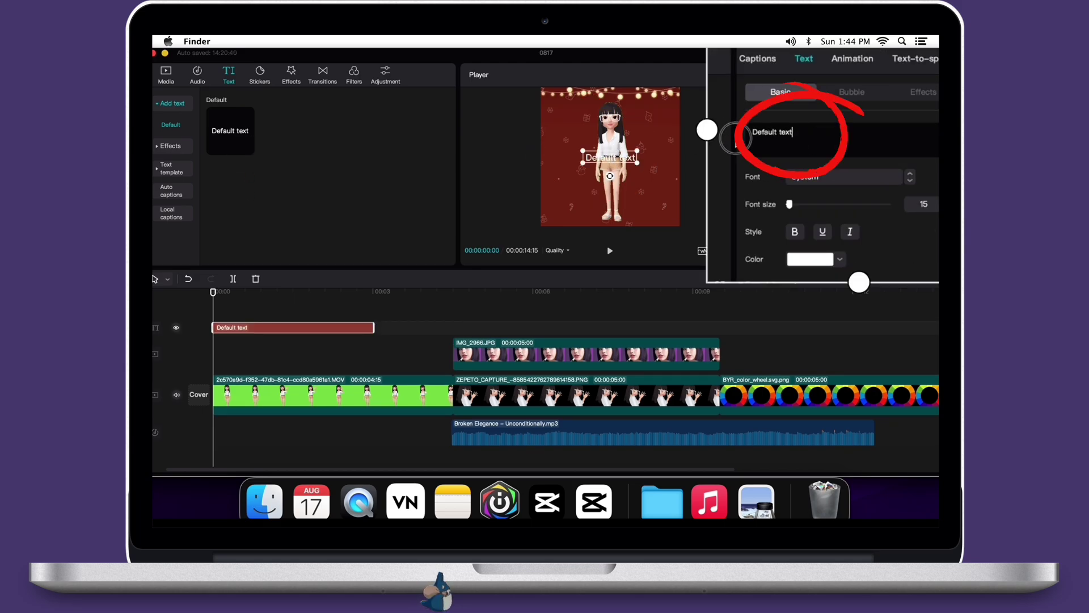
pyautogui.tripleClick(848, 131)
pyautogui.write("Hello, it's LC!")
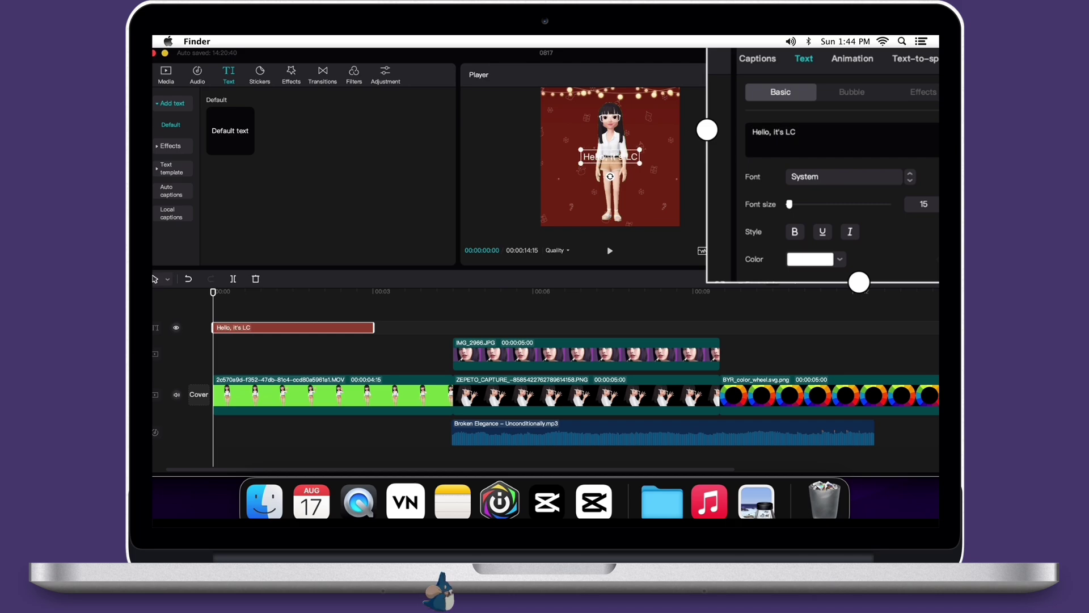
pyautogui.click(617, 160)
pyautogui.moveTo(616, 159); pyautogui.dragTo(653, 110)
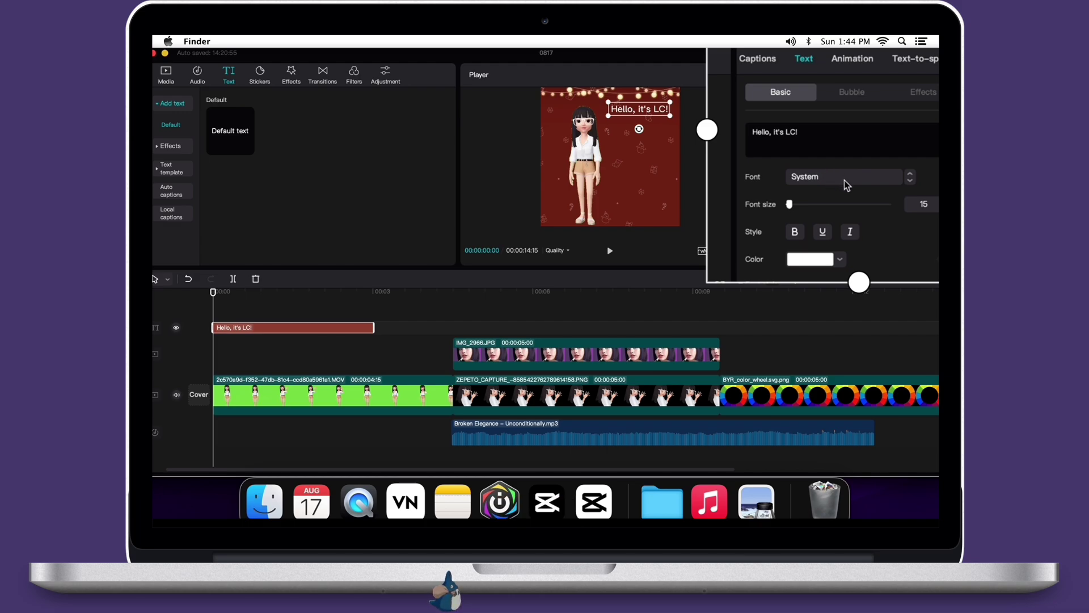
# Step: Look through the preset and system fonts, try Montserrat Black Italic, and set the greeting text's font to Bebas-Regular
pyautogui.click(856, 170)
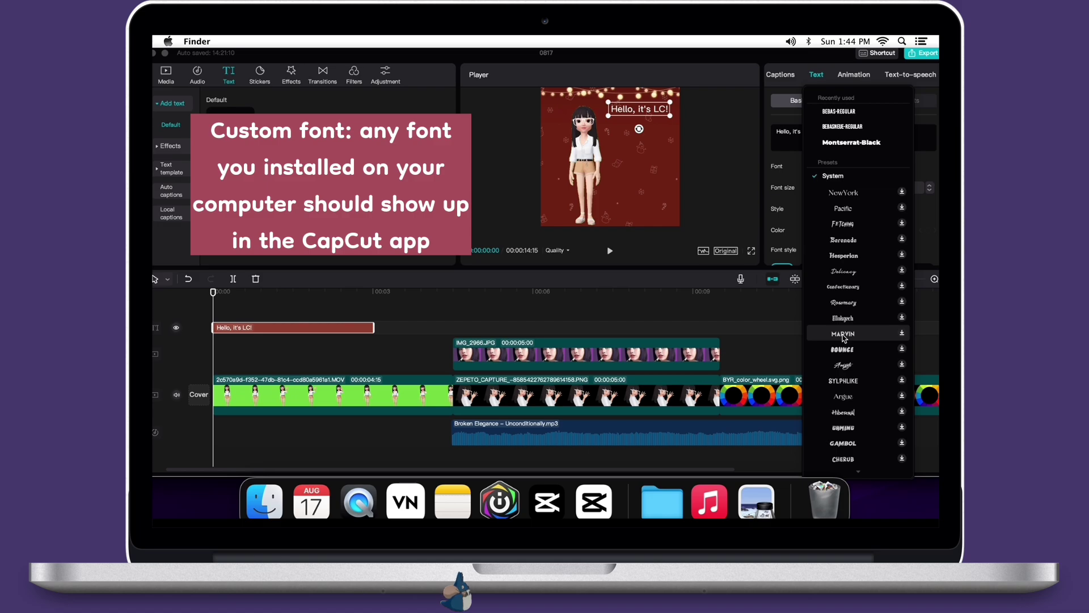
pyautogui.scroll(-10, 843, 337)
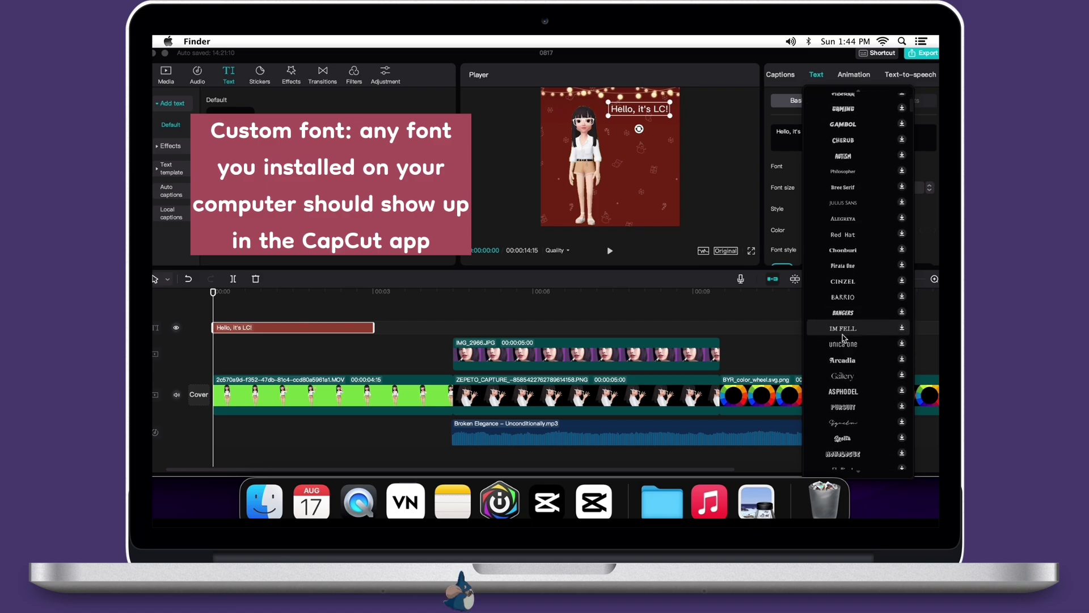
pyautogui.scroll(-10, 844, 338)
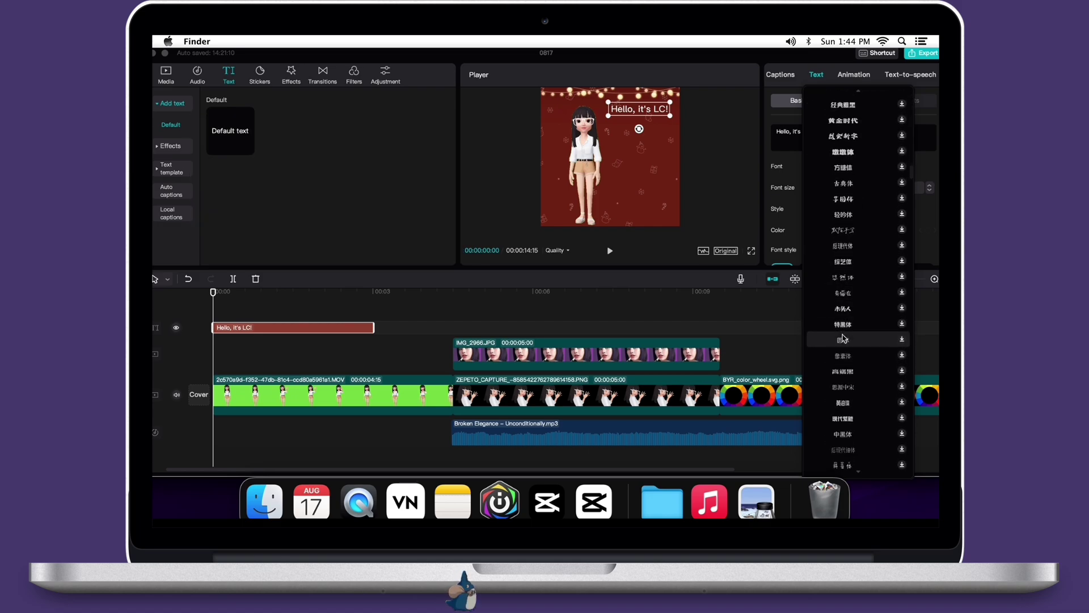
pyautogui.scroll(-15, 844, 338)
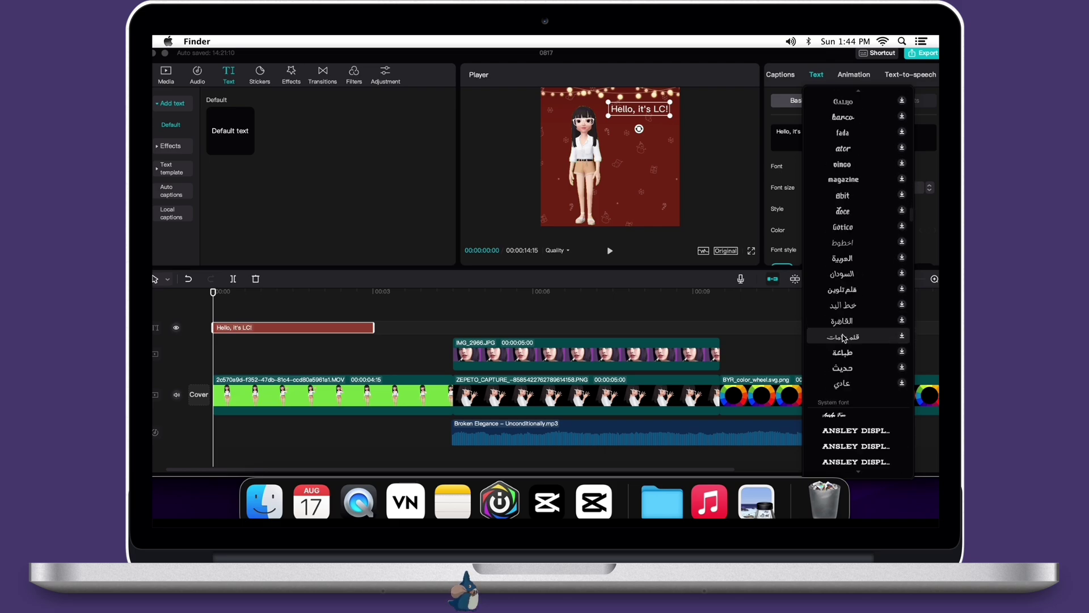
pyautogui.scroll(5, 857, 323)
pyautogui.scroll(-2, 868, 312)
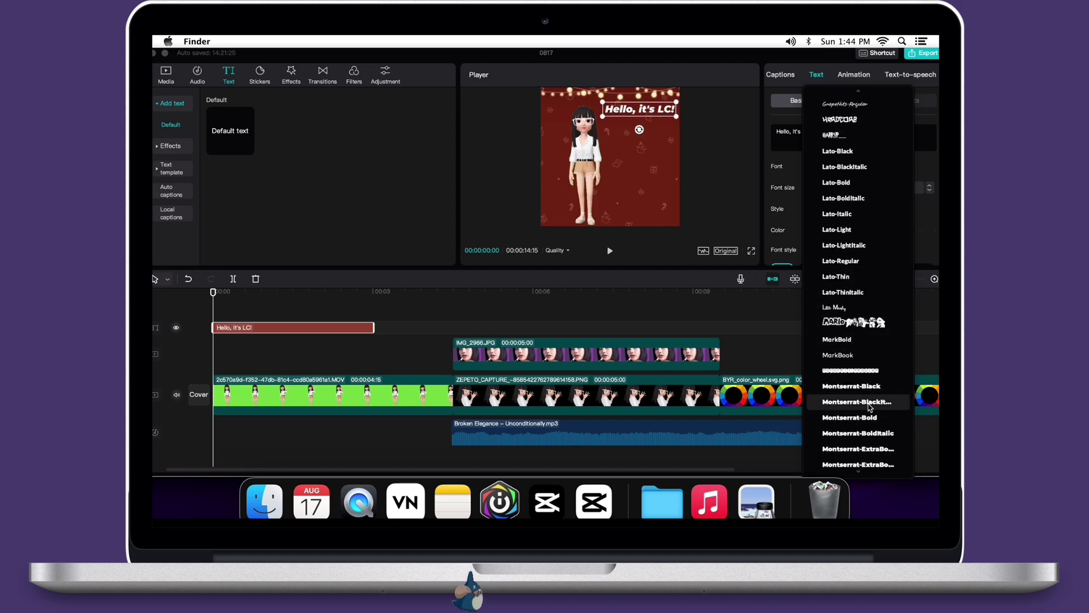
pyautogui.scroll(-2, 868, 346)
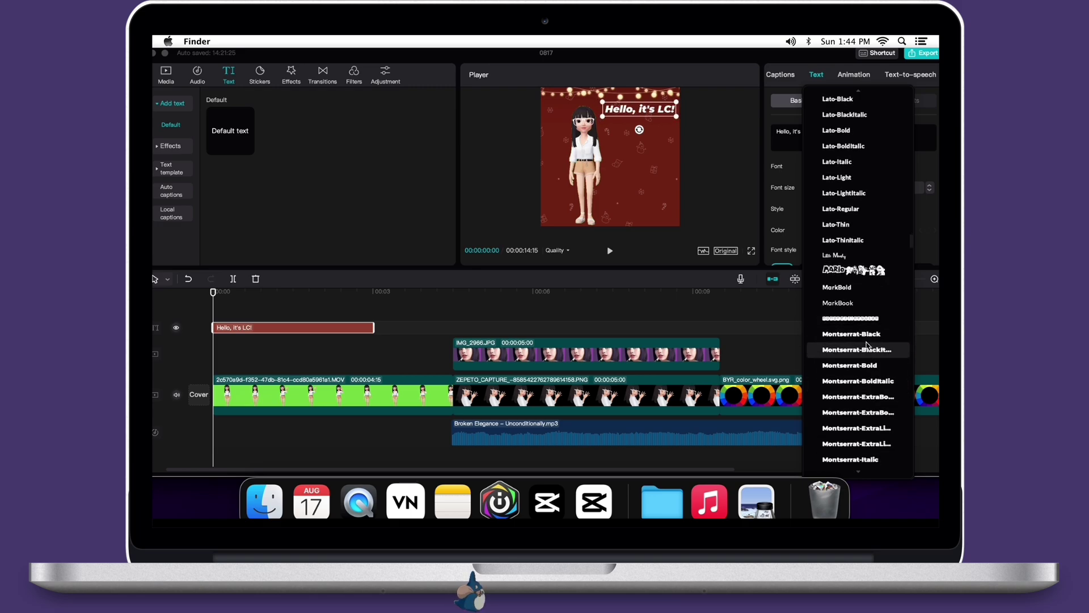
pyautogui.press('Escape')
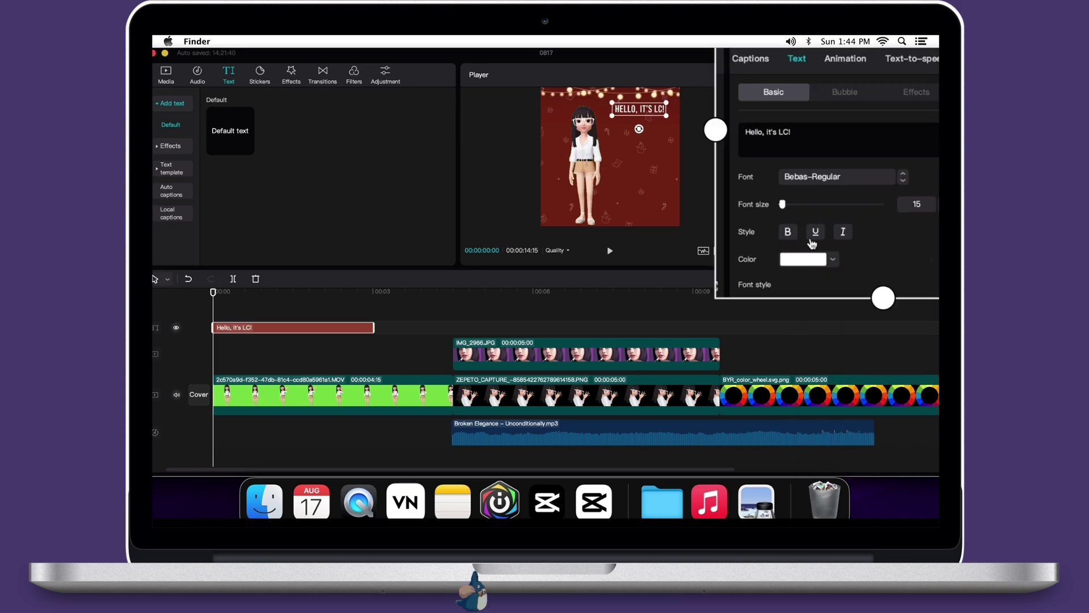
# Step: Look over the greeting text's basic style options and put the text inside the outlined speech bubble with a tail
pyautogui.scroll(-5, 853, 239)
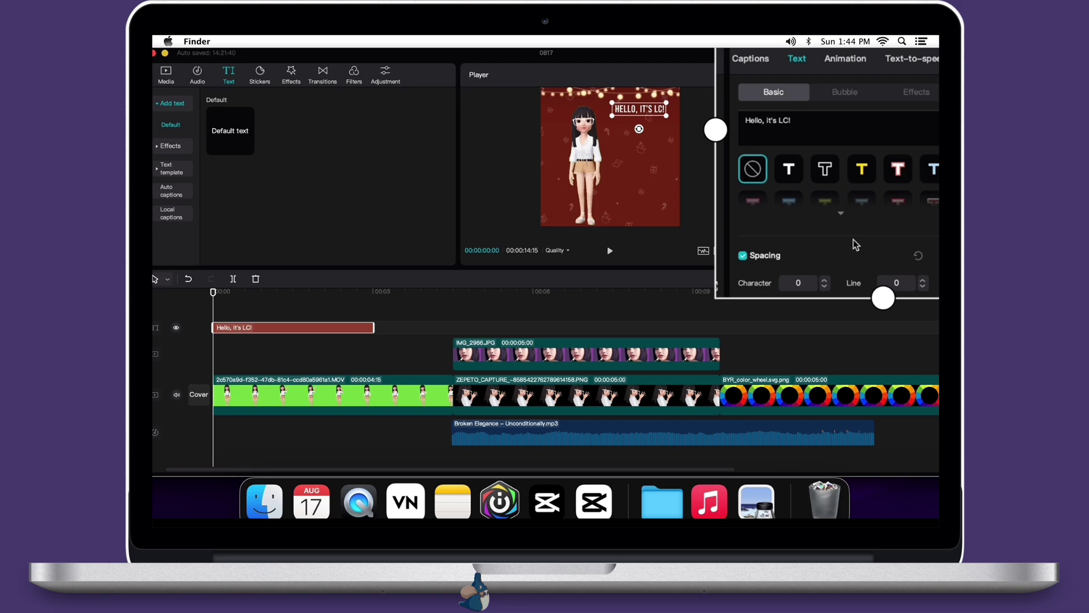
pyautogui.scroll(-10, 854, 239)
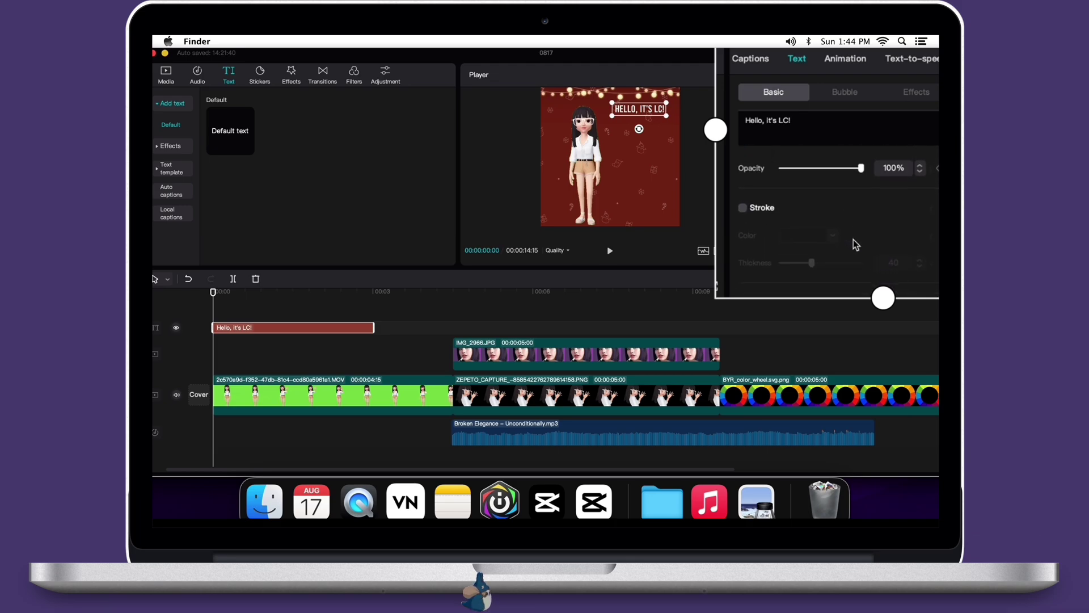
pyautogui.scroll(15, 854, 240)
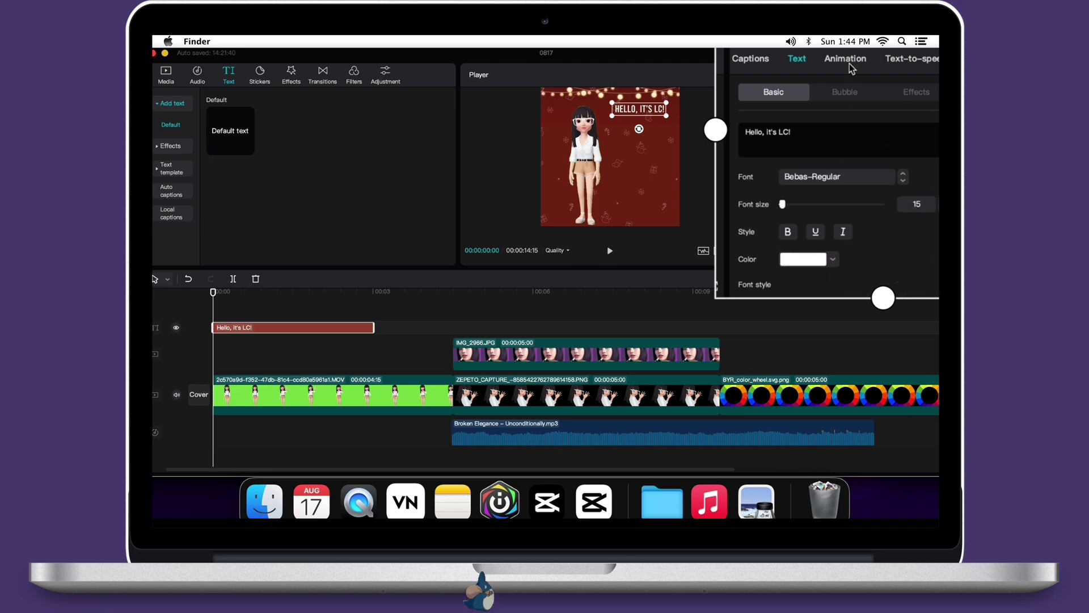
pyautogui.click(845, 93)
pyautogui.scroll(-5, 884, 203)
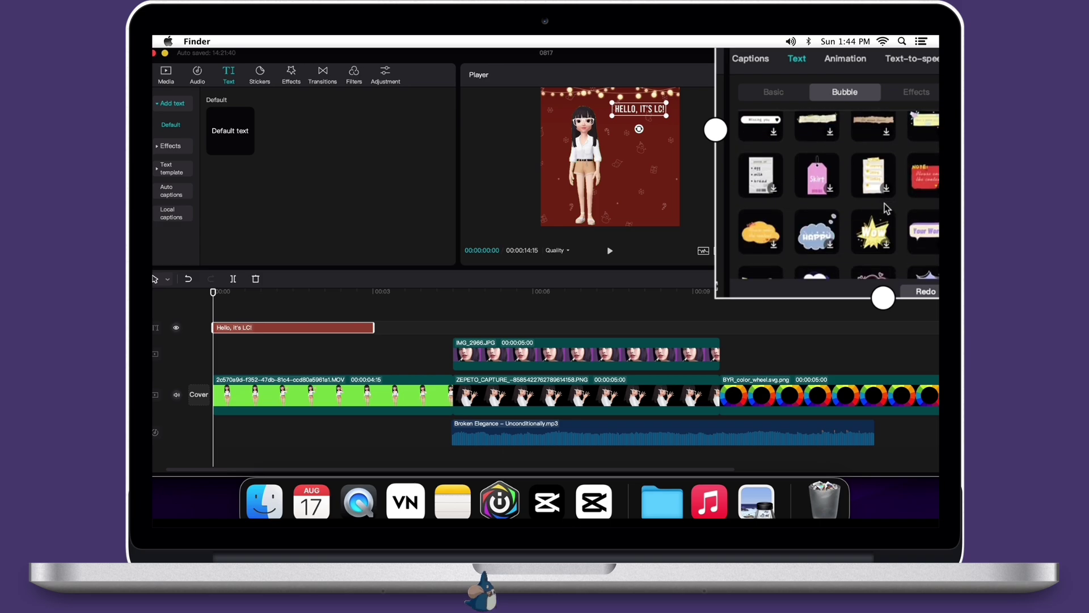
pyautogui.scroll(-2, 887, 210)
pyautogui.click(917, 269)
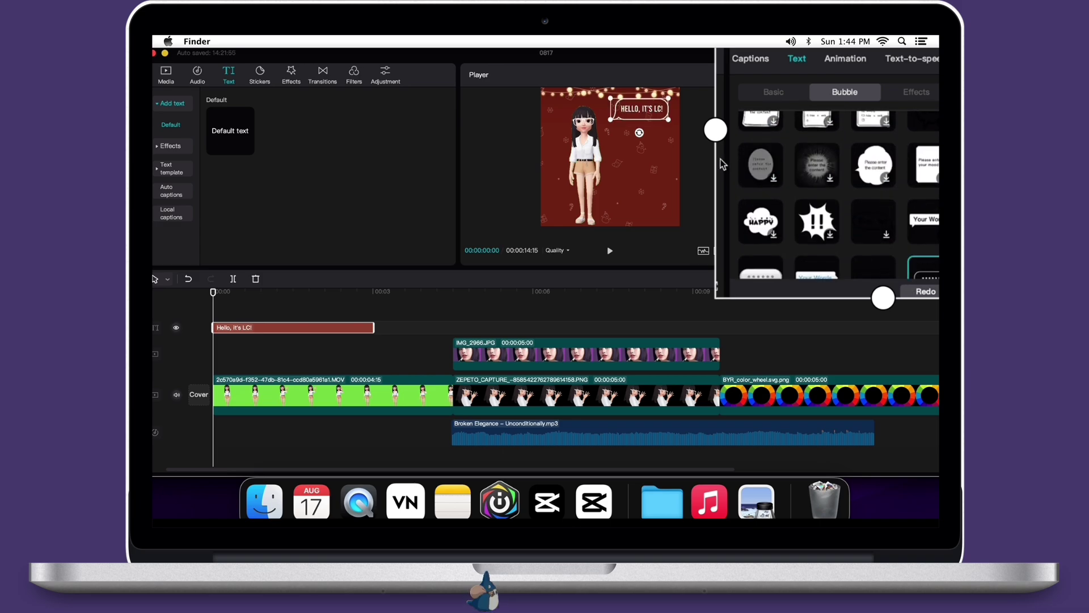
# Step: Give the greeting text the loop animation listed directly below Wobble 2 and set its speed to 0.7s
pyautogui.click(918, 94)
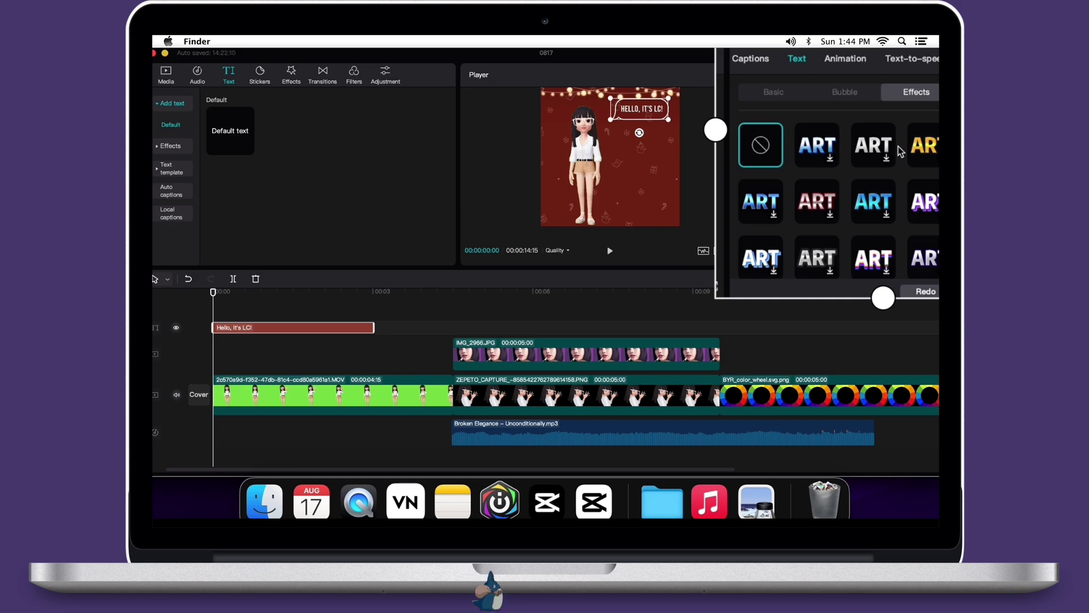
pyautogui.click(856, 63)
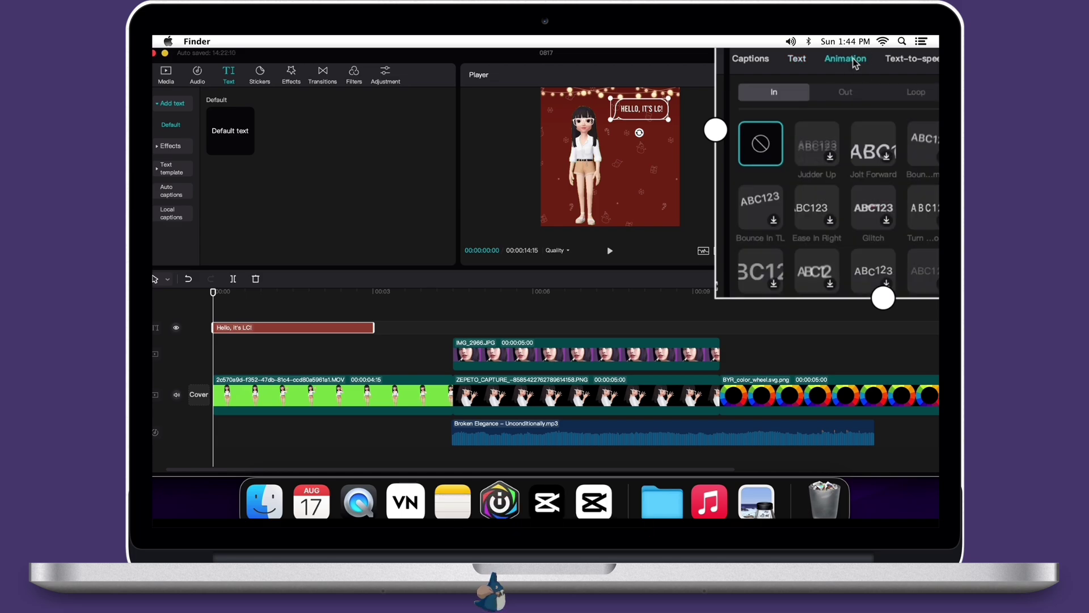
pyautogui.click(851, 94)
pyautogui.click(923, 95)
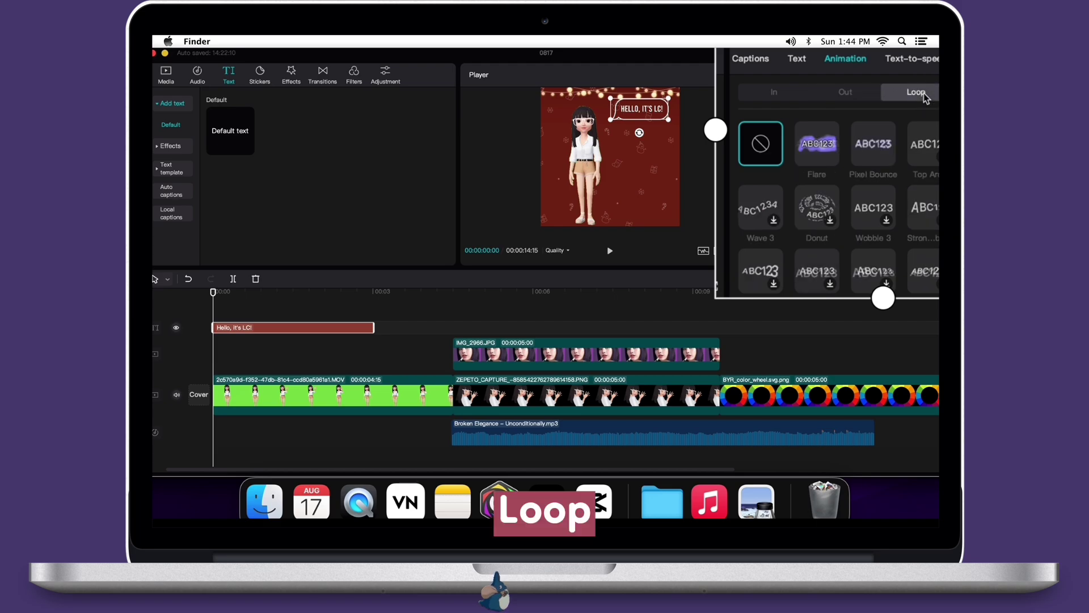
pyautogui.scroll(-4, 859, 250)
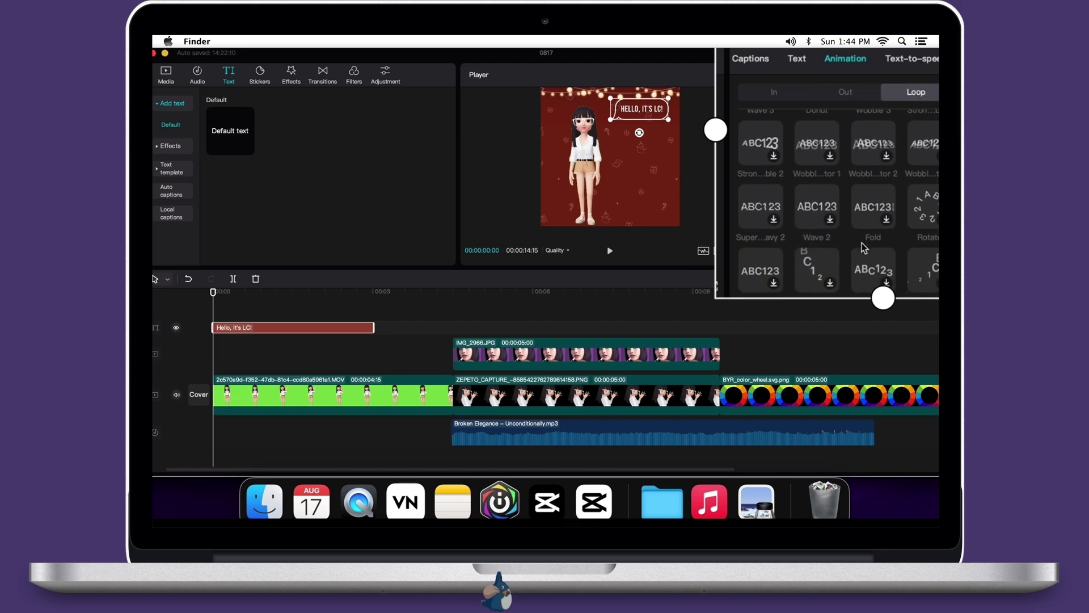
pyautogui.scroll(-2, 862, 243)
pyautogui.click(761, 250)
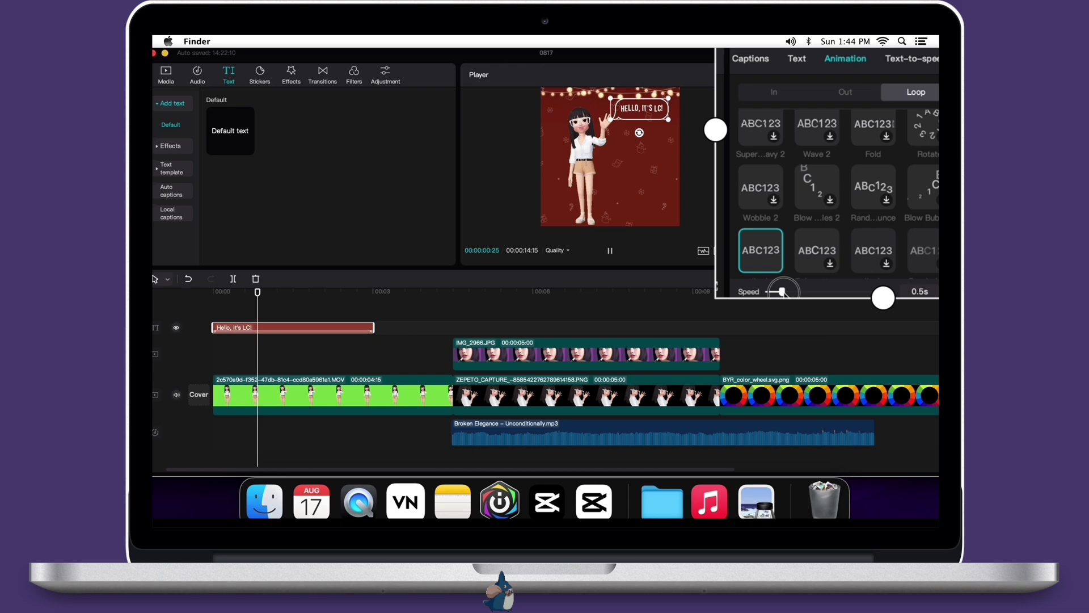
pyautogui.moveTo(783, 291); pyautogui.dragTo(789, 291)
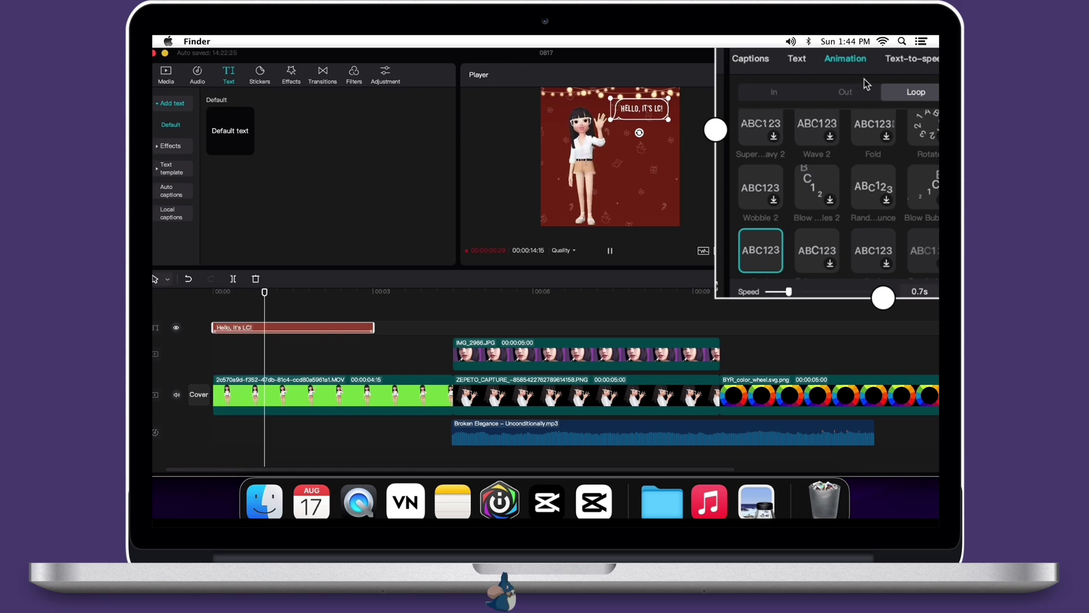
# Step: Generate a text-to-speech reading of the greeting text with the Jessie voice
pyautogui.click(921, 61)
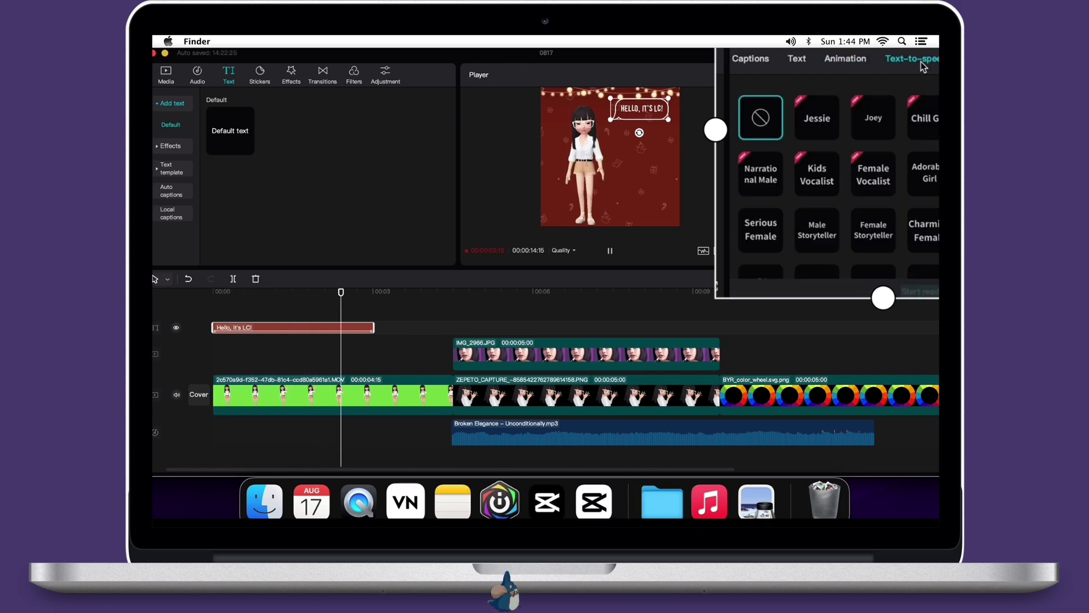
pyautogui.click(824, 132)
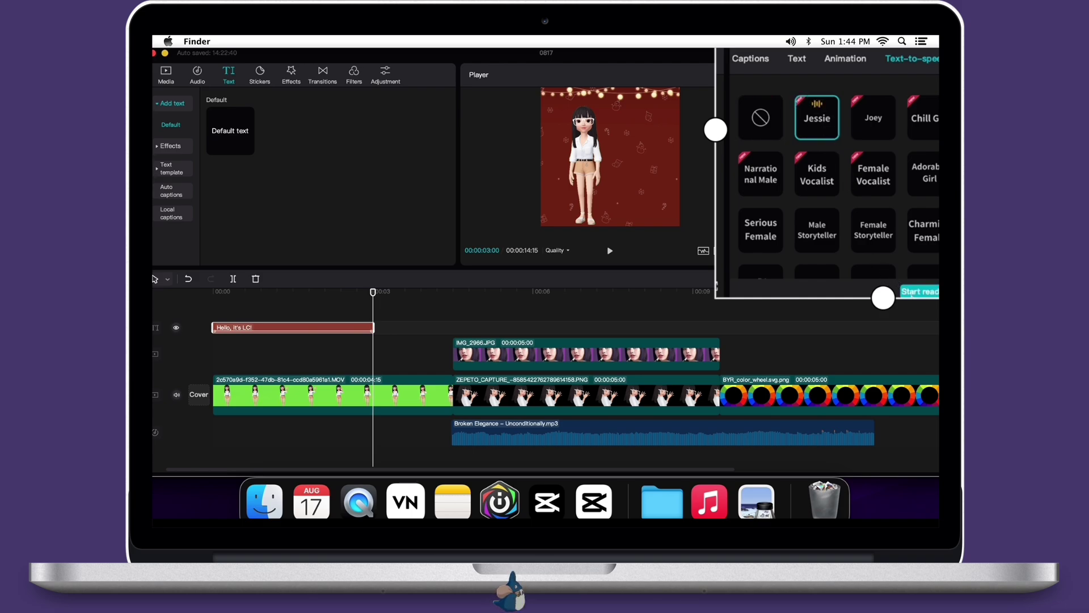
pyautogui.click(920, 293)
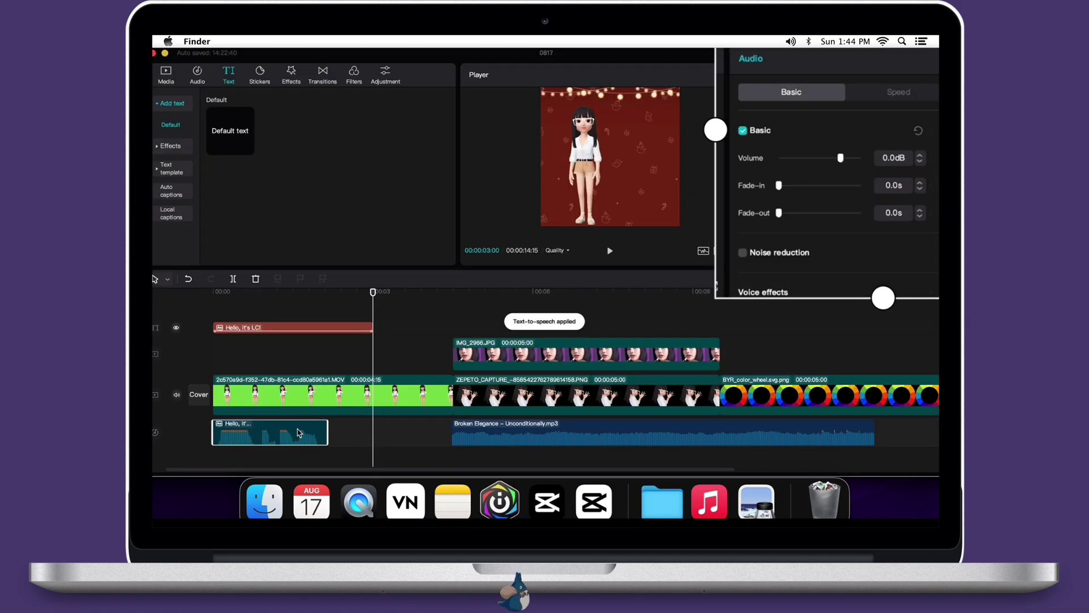
# Step: Review the speech clip's volume, fade, voice effect and speed settings, and play the timeline from the start
pyautogui.moveTo(373, 291); pyautogui.dragTo(171, 309)
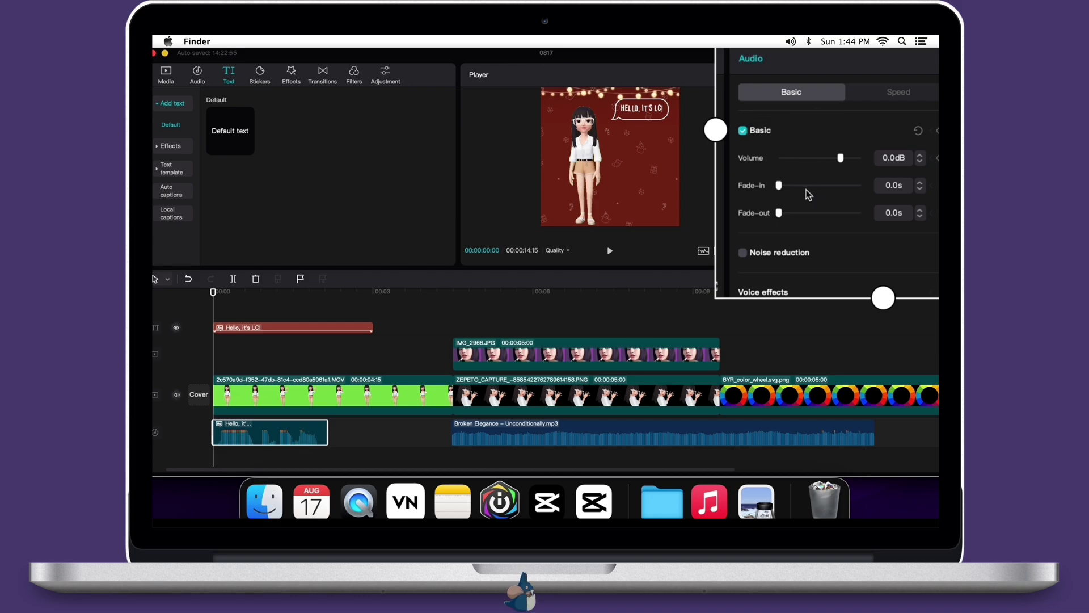
pyautogui.scroll(-3, 804, 239)
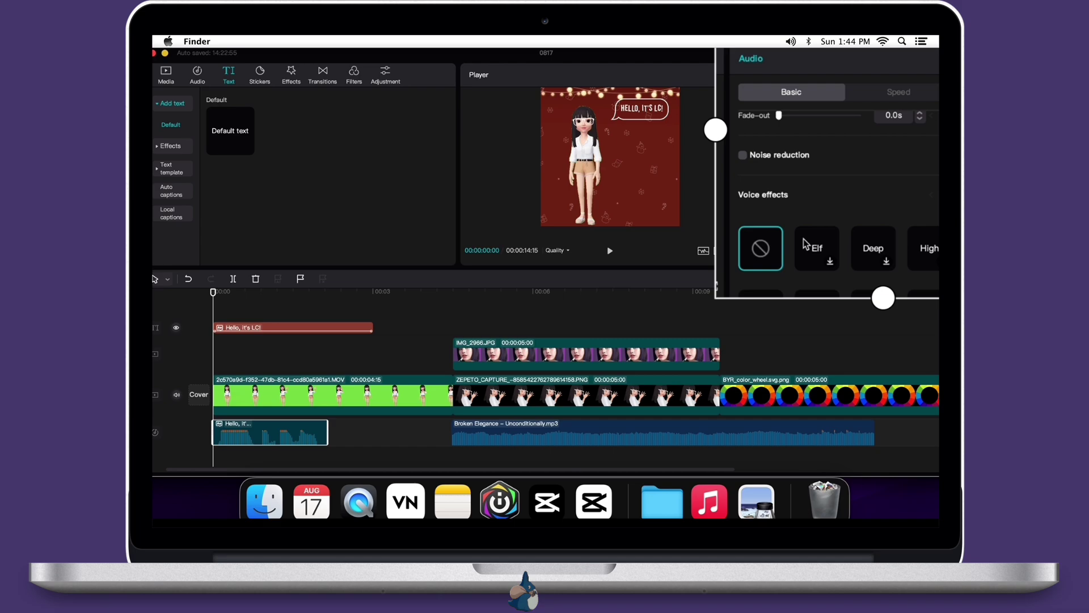
pyautogui.scroll(-2, 804, 243)
pyautogui.scroll(-2, 804, 243)
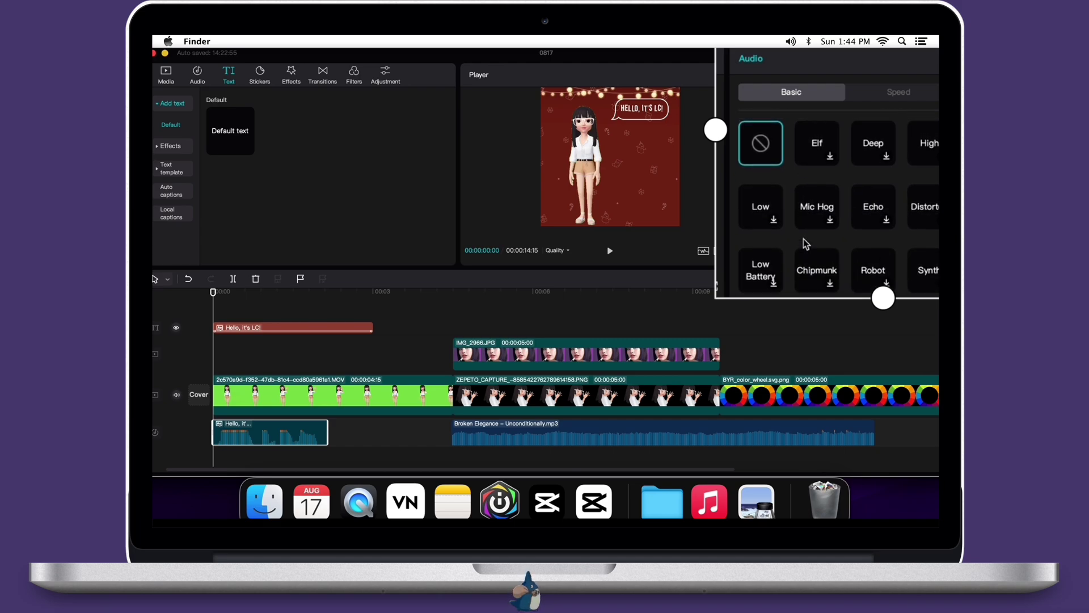
pyautogui.scroll(6, 804, 243)
pyautogui.click(912, 94)
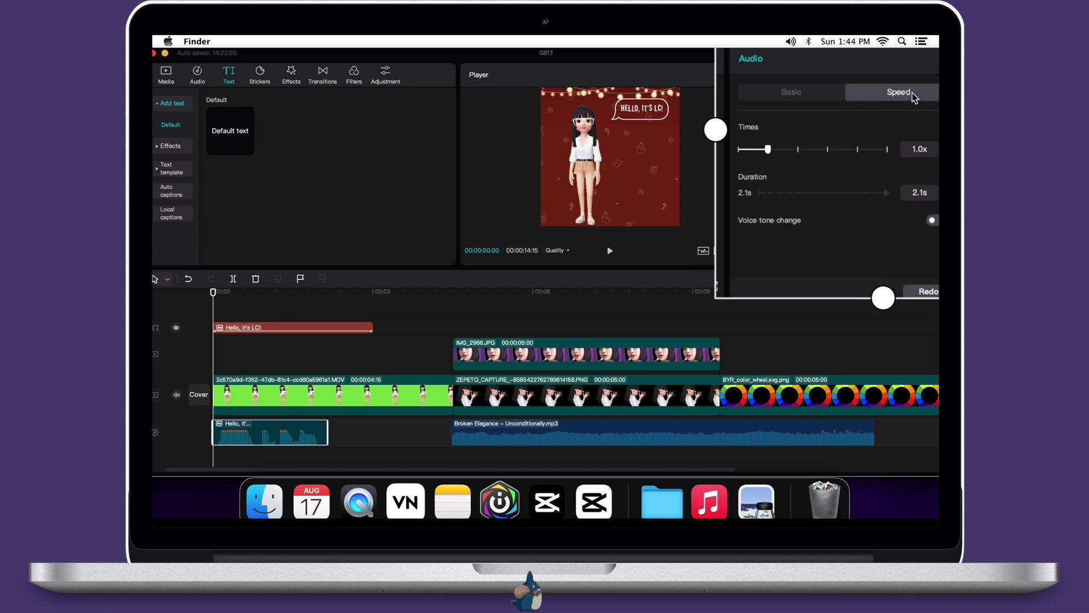
pyautogui.click(813, 95)
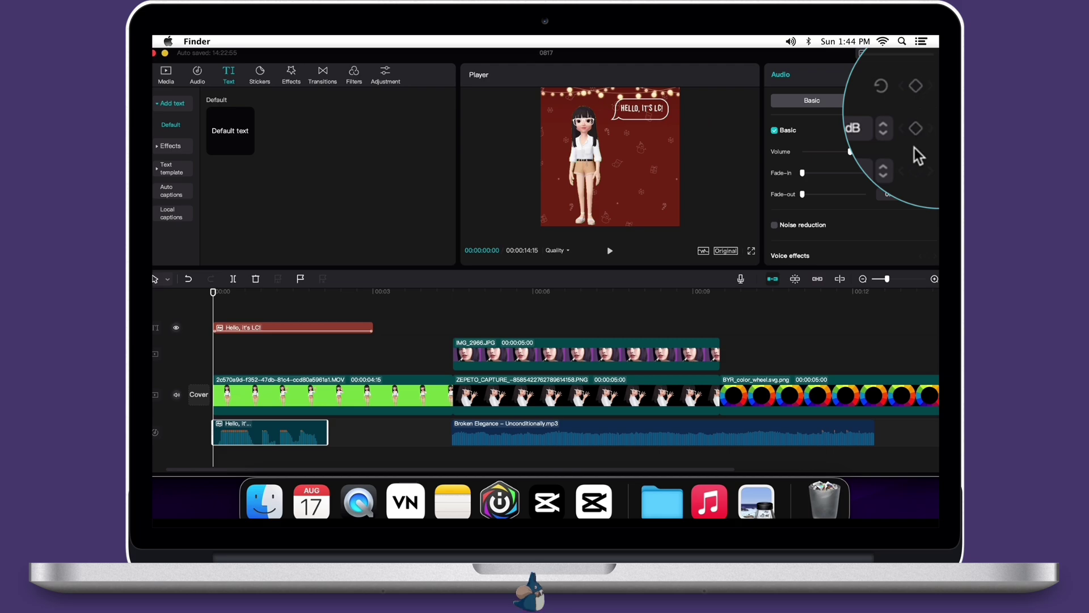
pyautogui.click(610, 252)
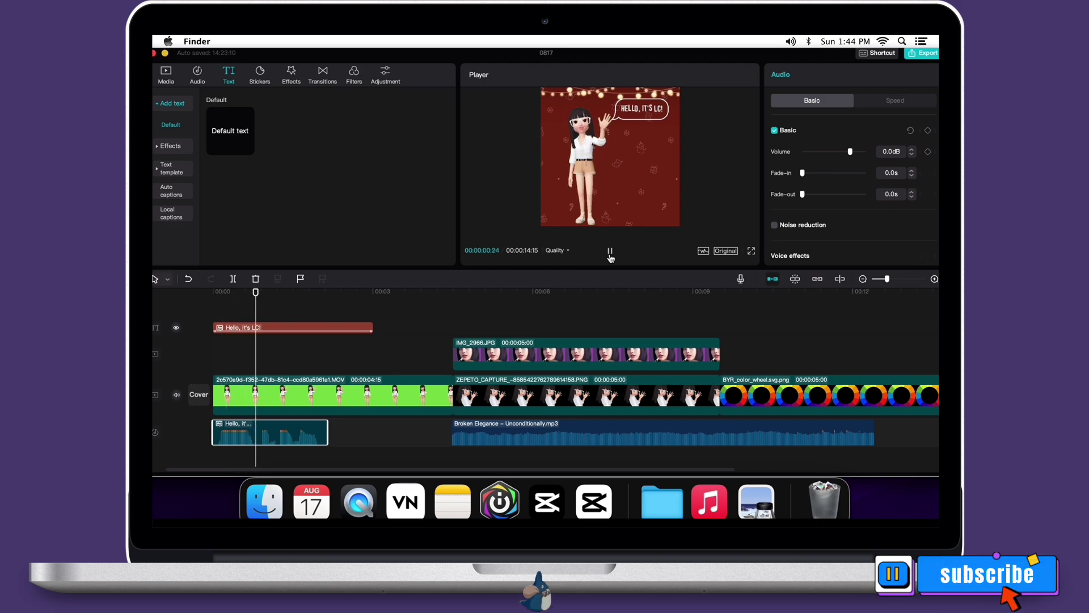
# Step: Add the Trending sticker of a hand tapping a heart at the timeline start and move it to about X 1170, Y -1310
pyautogui.click(234, 85)
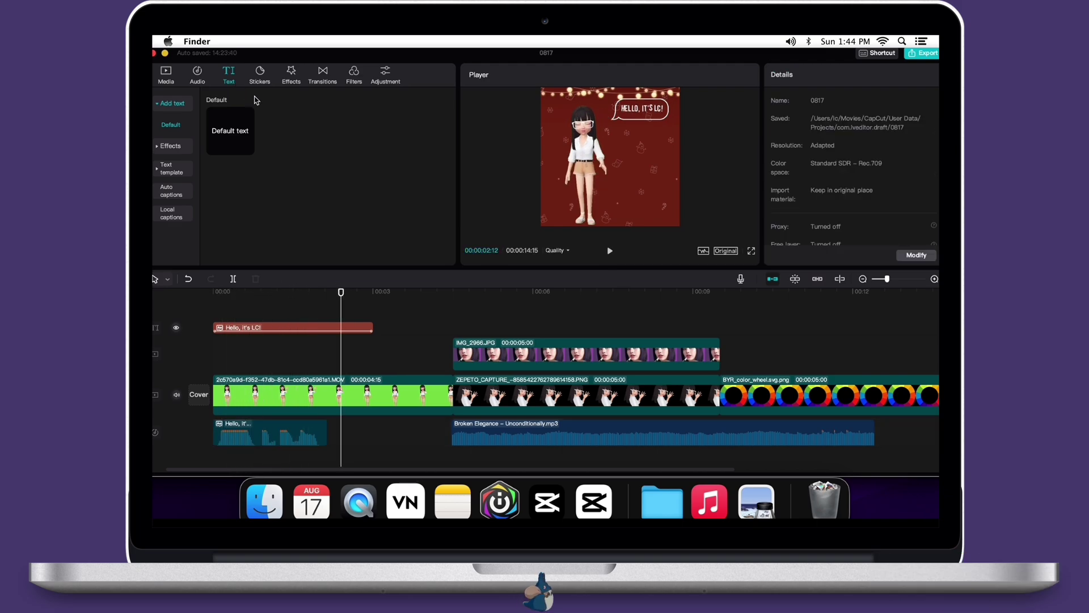
pyautogui.click(261, 82)
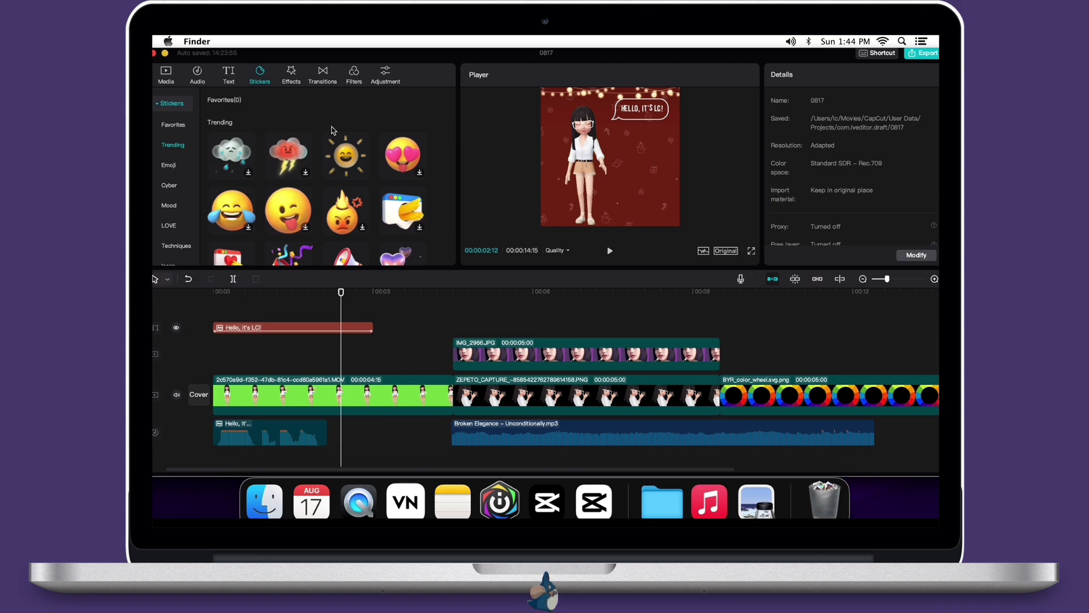
pyautogui.scroll(-2, 332, 139)
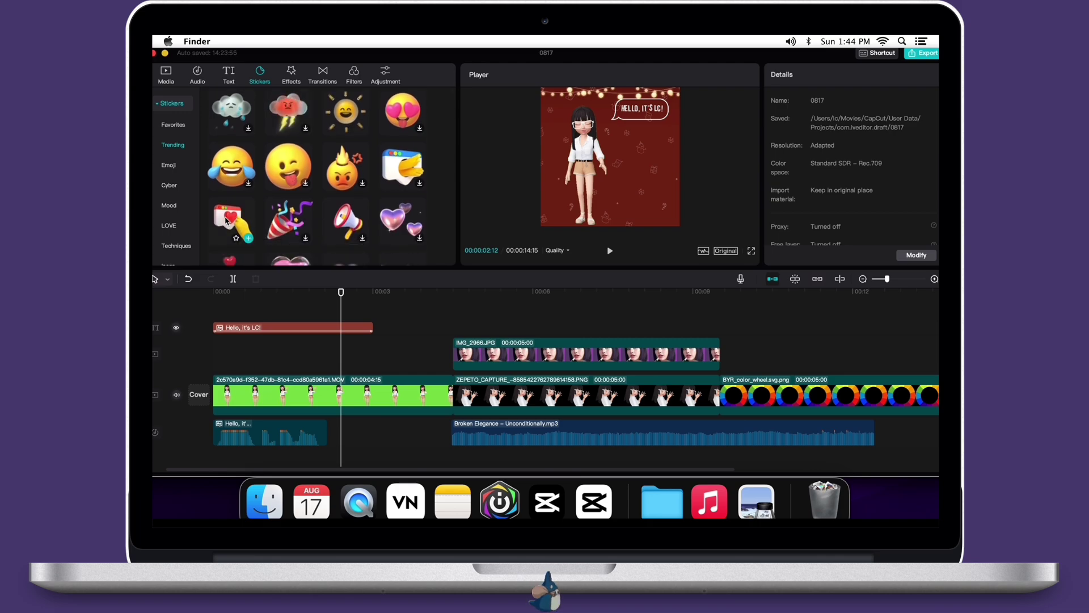
pyautogui.moveTo(226, 220); pyautogui.dragTo(216, 344)
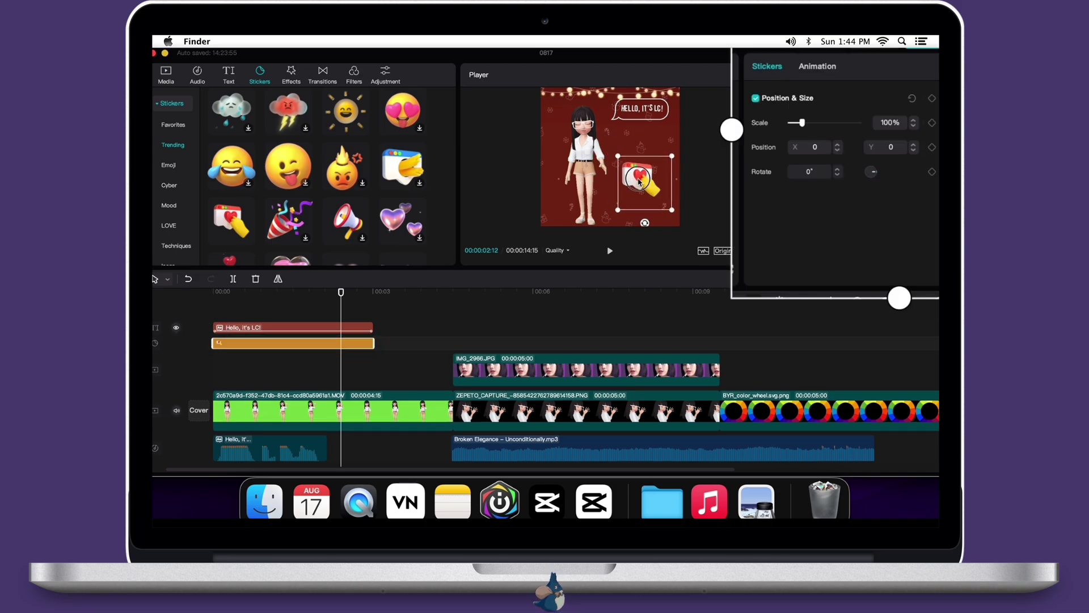
pyautogui.moveTo(639, 182); pyautogui.dragTo(647, 202)
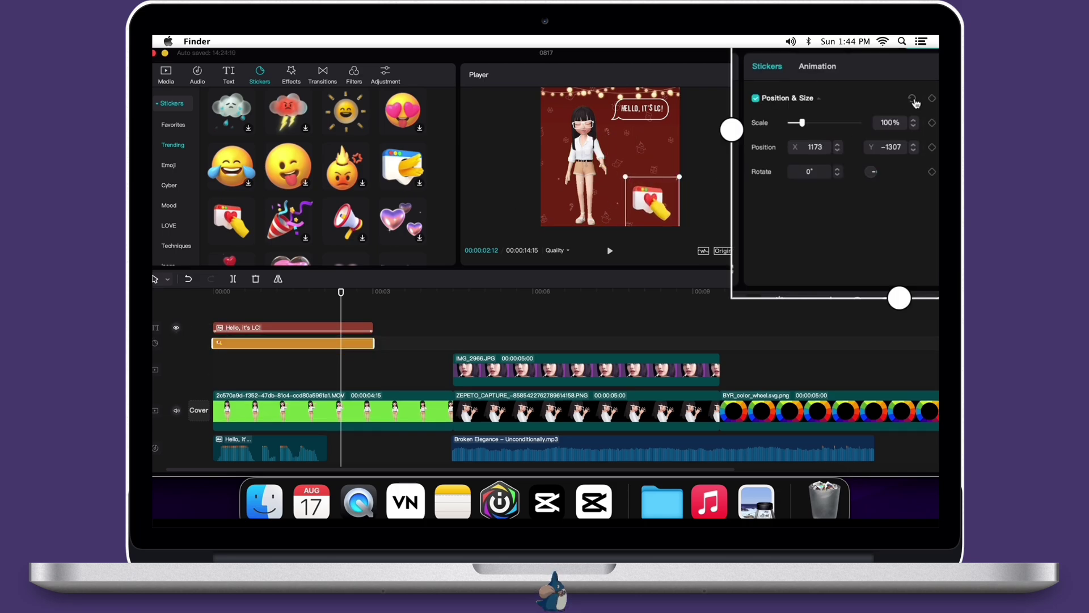
pyautogui.click(830, 68)
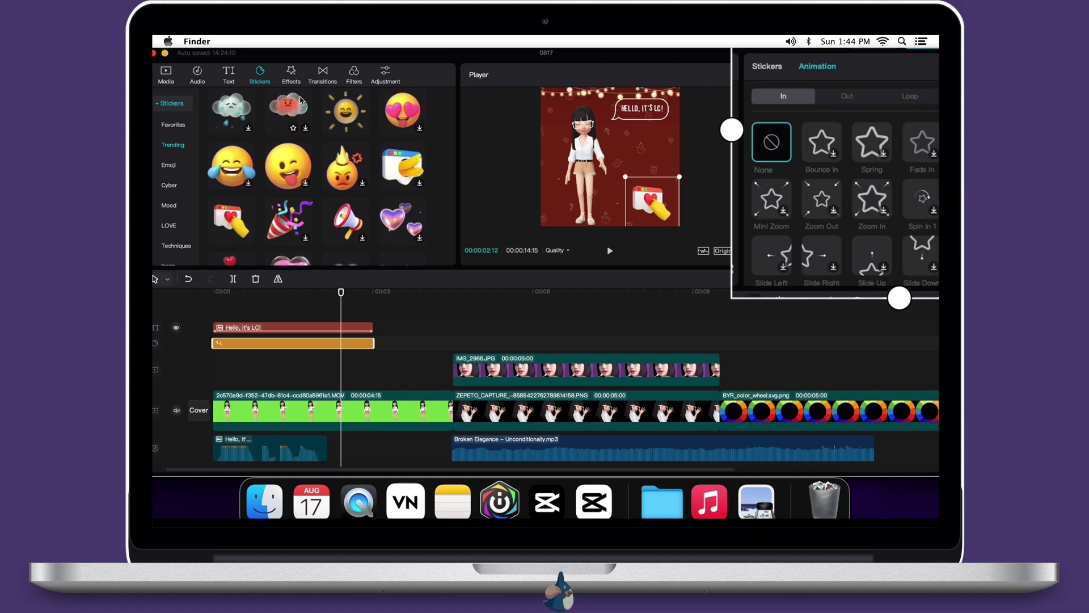
# Step: Apply the Camera Shake effect directly to the first clip on the main track
pyautogui.click(296, 78)
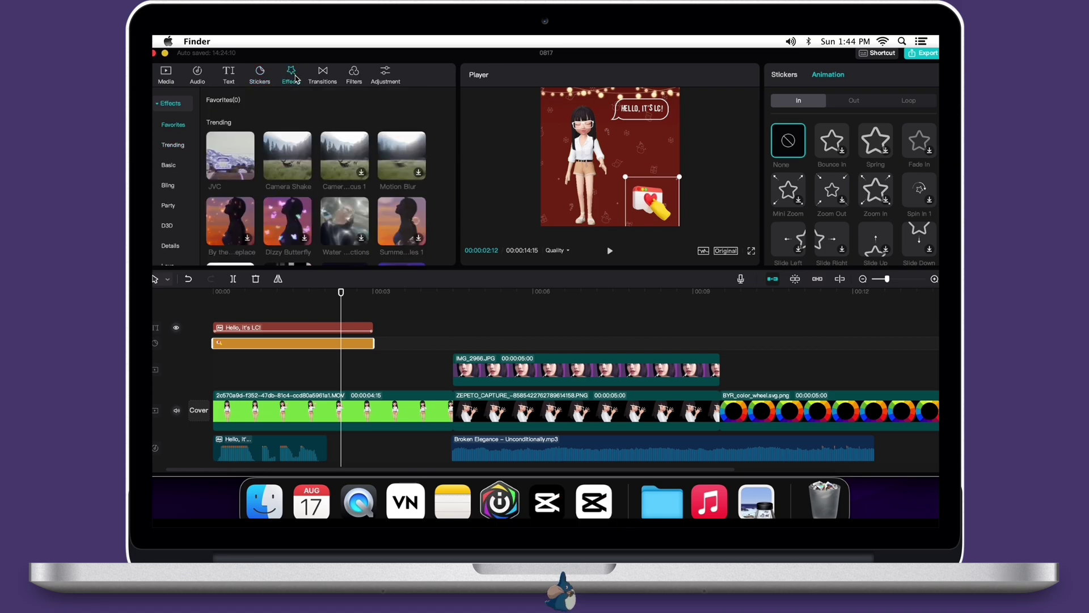
pyautogui.moveTo(294, 157)
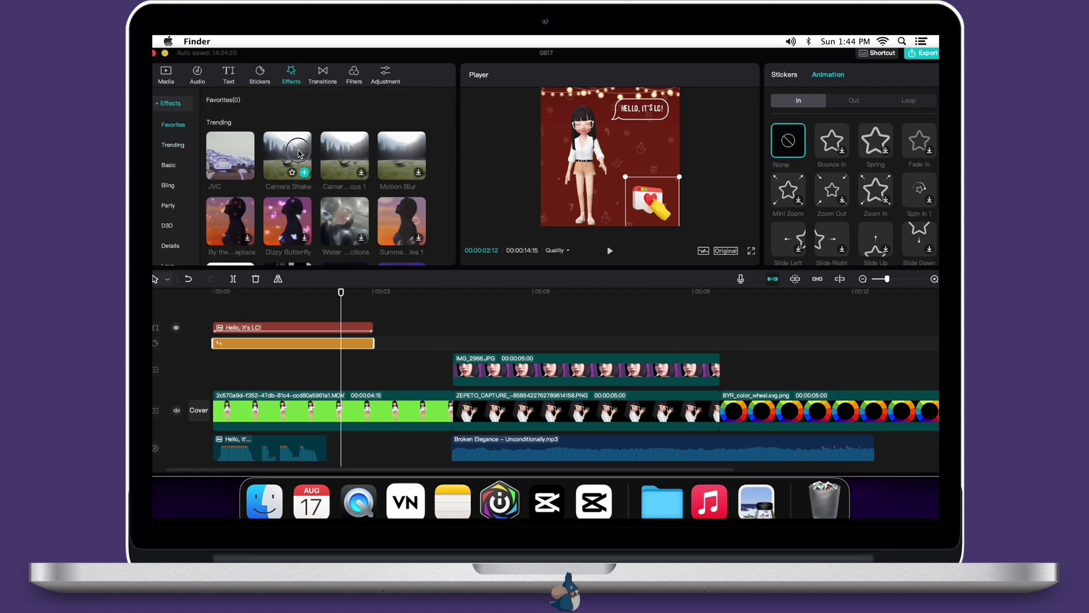
pyautogui.moveTo(298, 152); pyautogui.dragTo(282, 404)
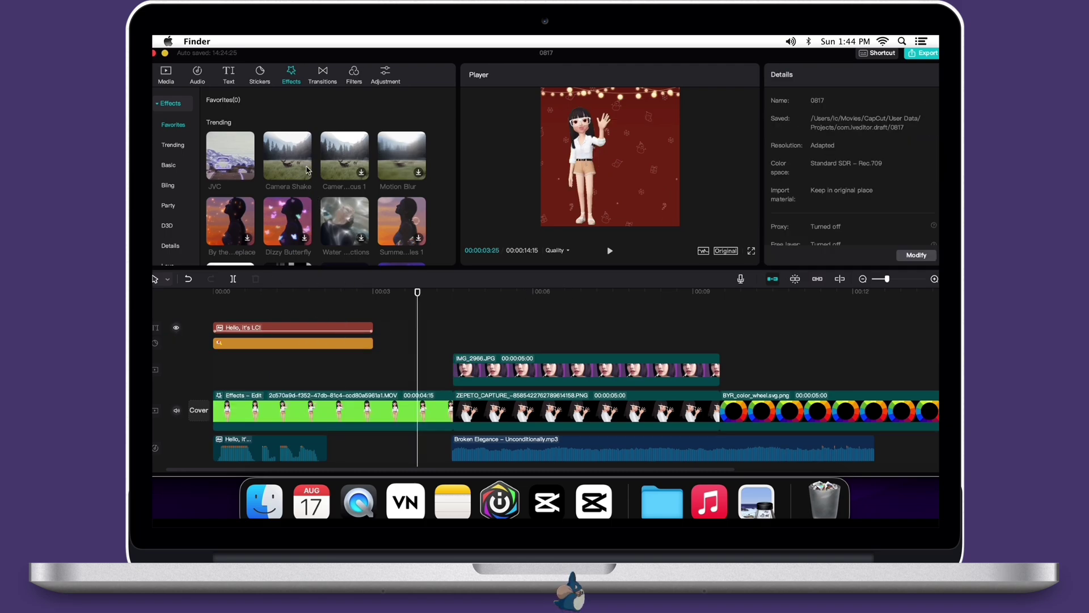
# Step: Add Camera Shake as a separate effect segment above the overlay photo, starting at 00:00:04:17
pyautogui.moveTo(291, 158)
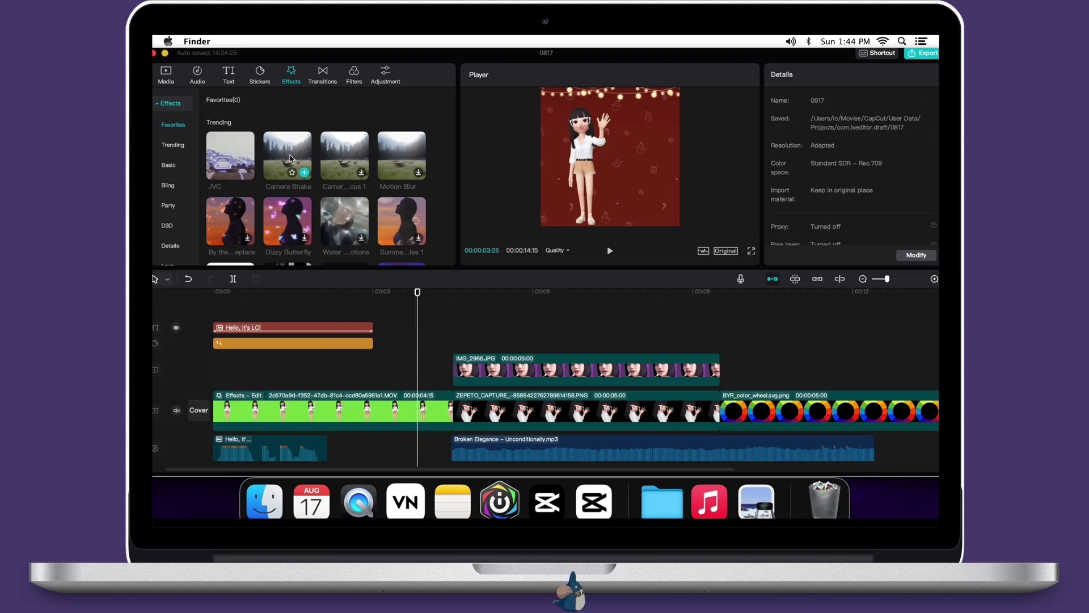
pyautogui.click(457, 328)
pyautogui.moveTo(305, 176)
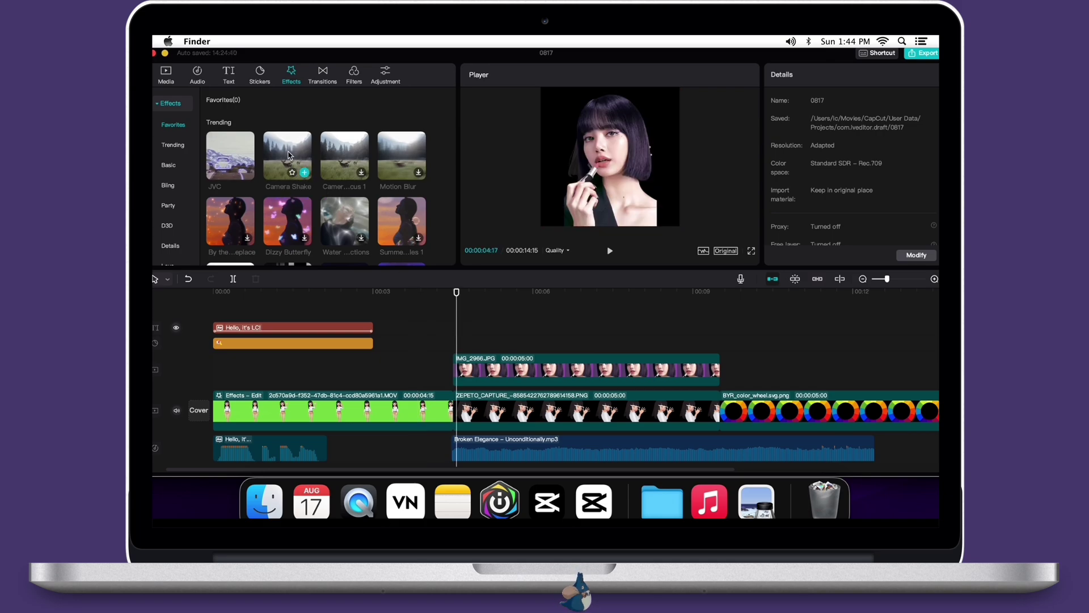
pyautogui.moveTo(305, 176); pyautogui.dragTo(458, 332)
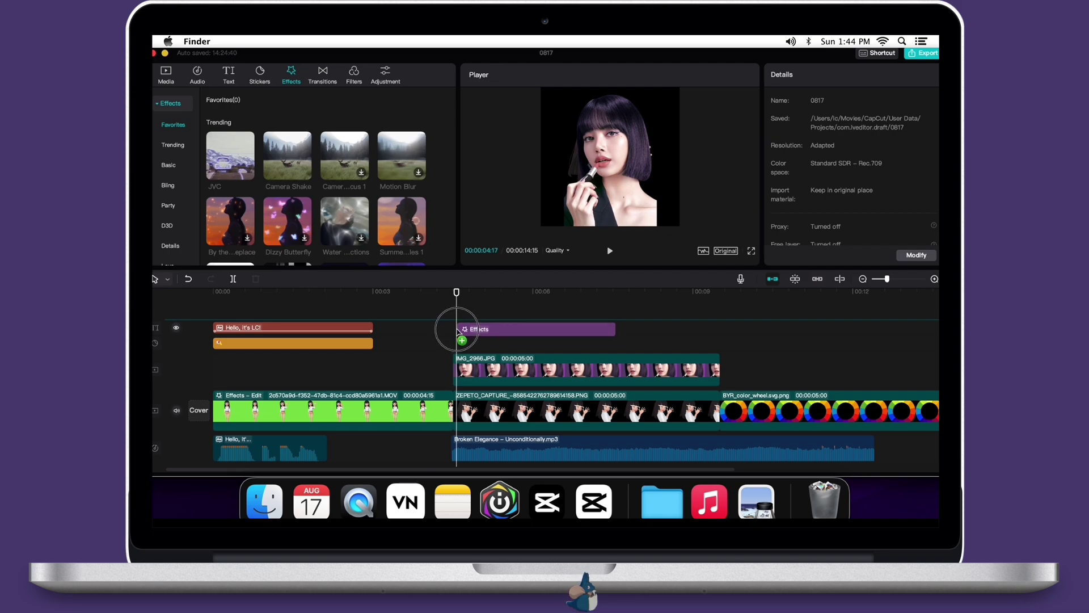
pyautogui.moveTo(458, 332); pyautogui.dragTo(458, 331)
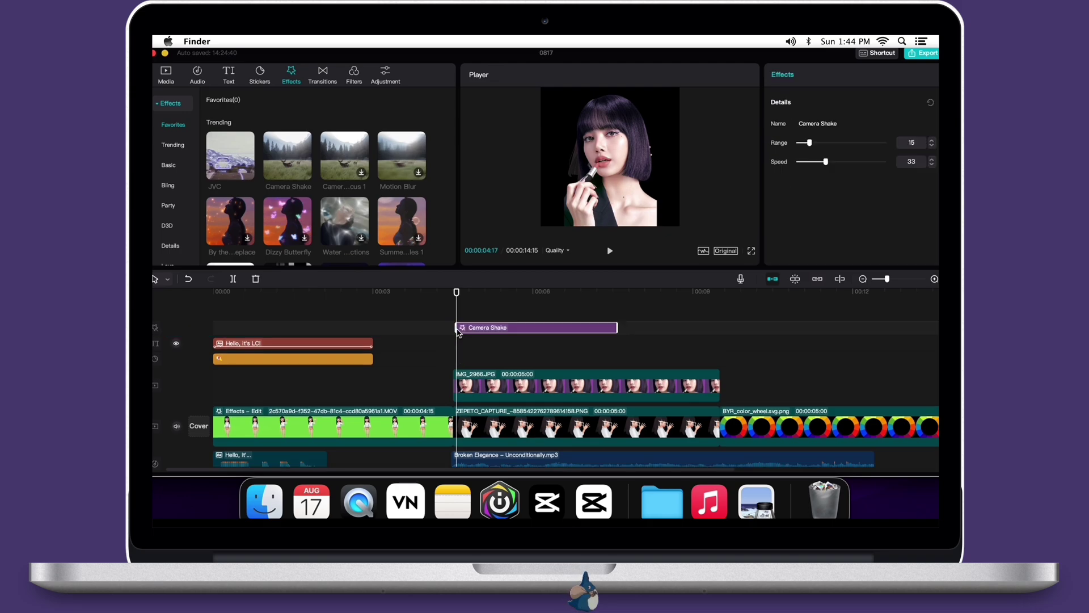
# Step: Shrink the ZEPETO_CAPTURE image and the IMG_2966 overlay photo to fit side by side, and open the Camera Shake segment's parameters
pyautogui.click(543, 431)
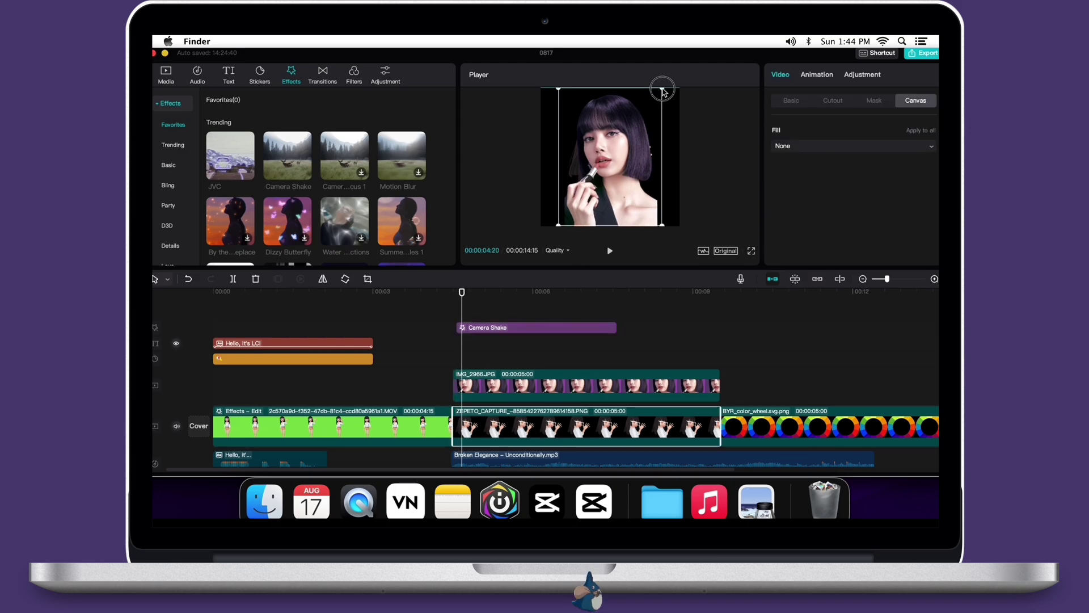
pyautogui.moveTo(663, 89); pyautogui.dragTo(651, 110)
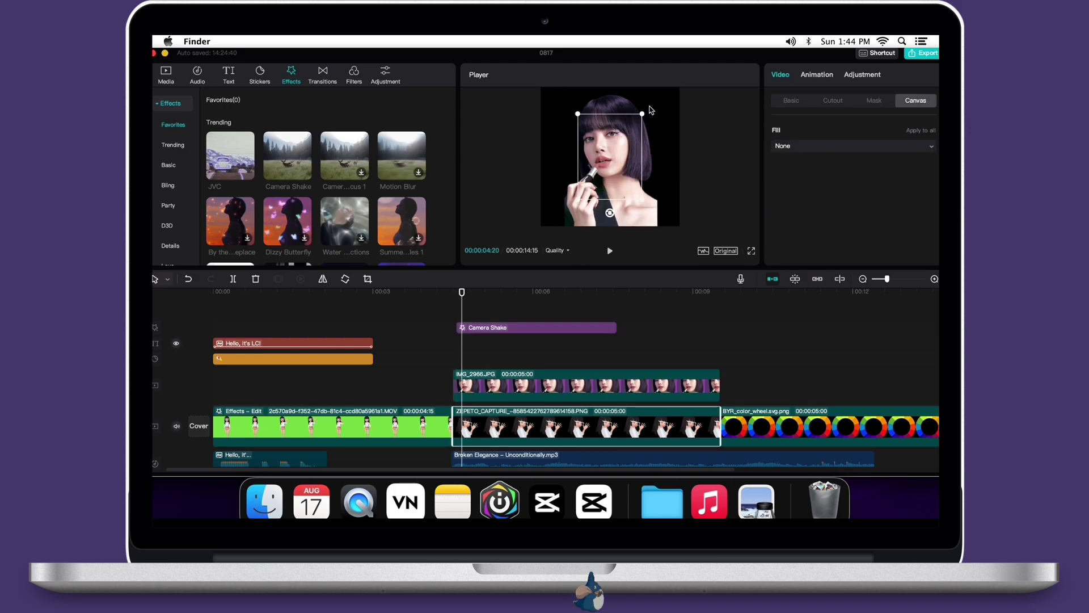
pyautogui.click(573, 394)
pyautogui.click(479, 326)
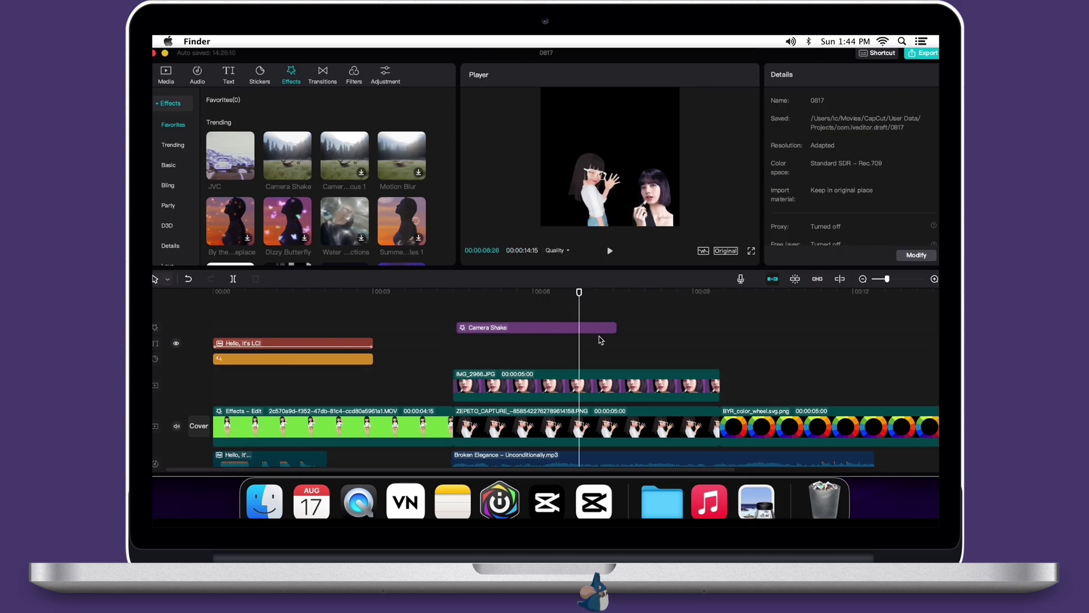
pyautogui.click(567, 329)
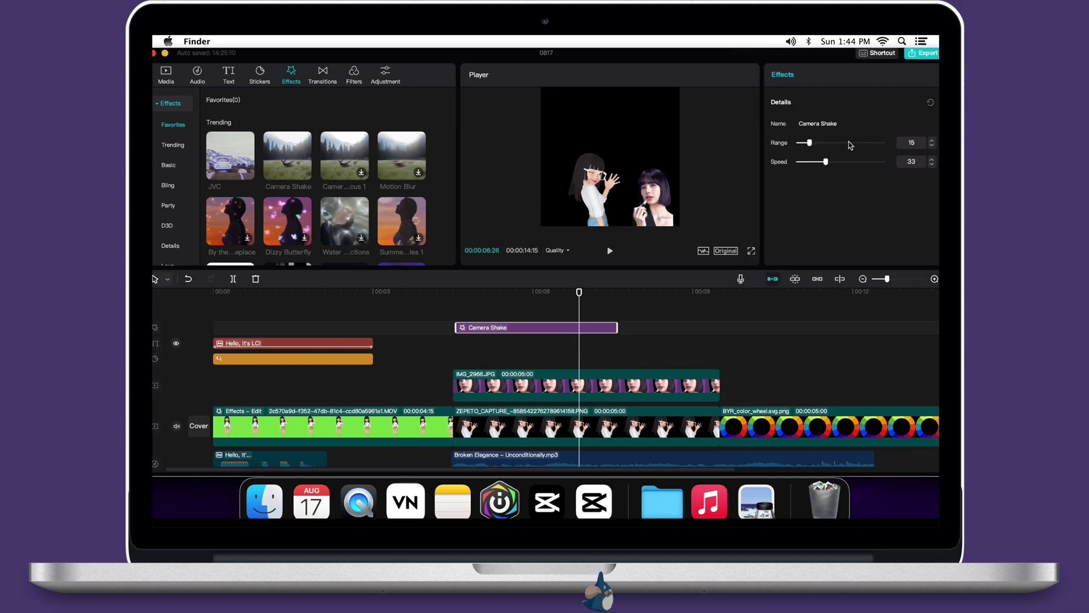
# Step: Open the effects attached to the first main-track clip, delete its Camera Shake, and play the result
pyautogui.click(388, 327)
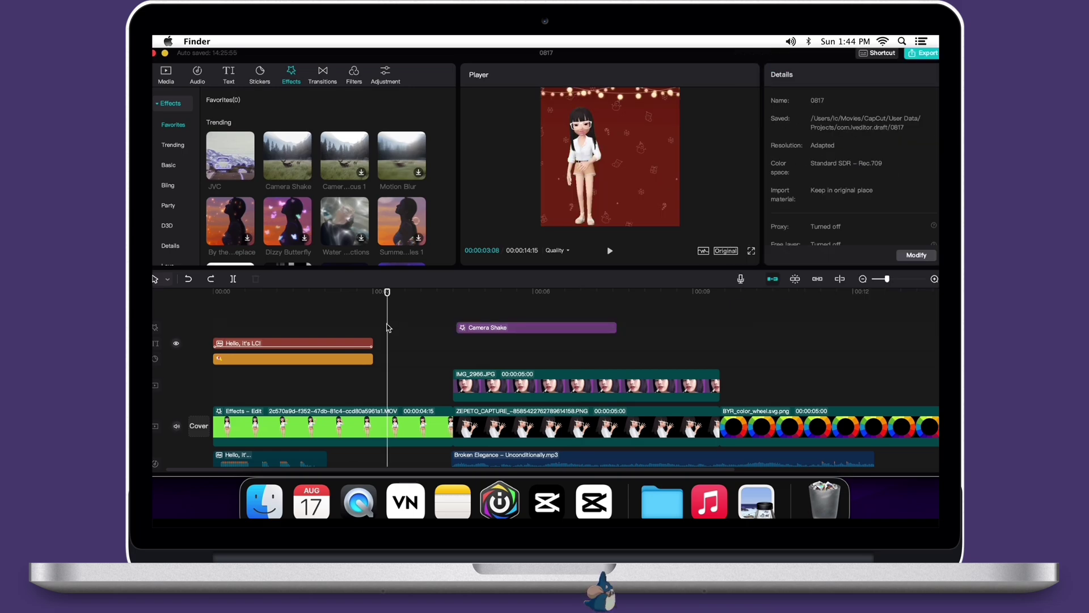
pyautogui.moveTo(388, 327); pyautogui.dragTo(408, 332)
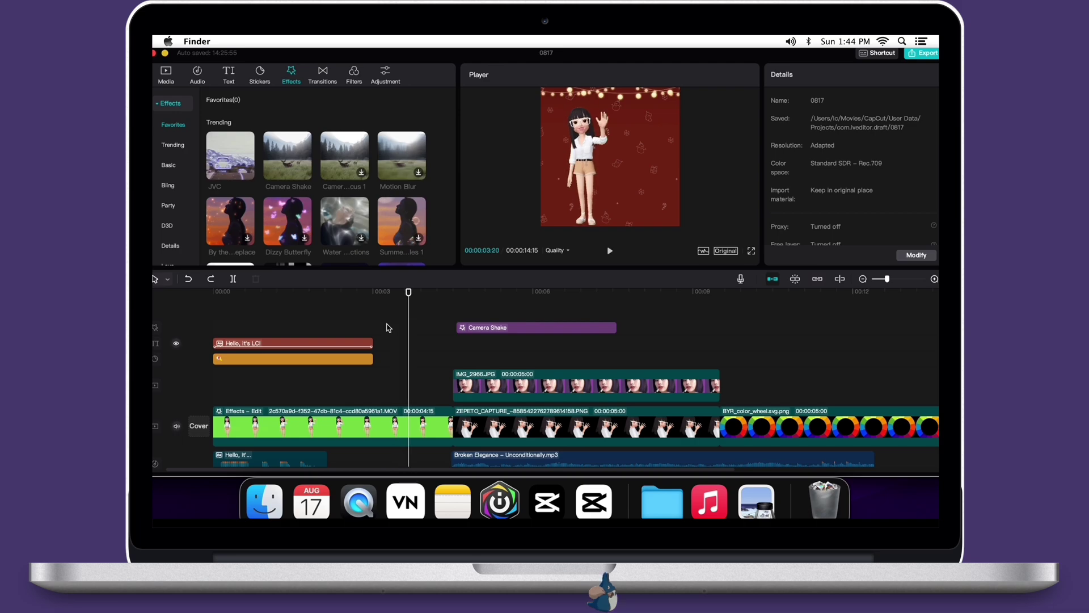
pyautogui.rightClick(397, 421)
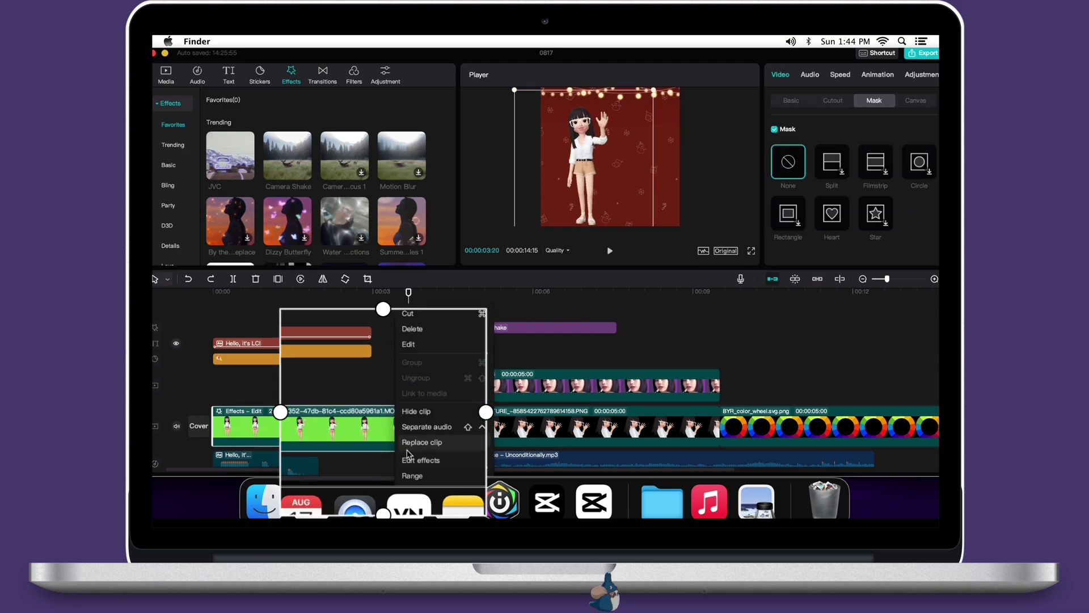
pyautogui.click(410, 467)
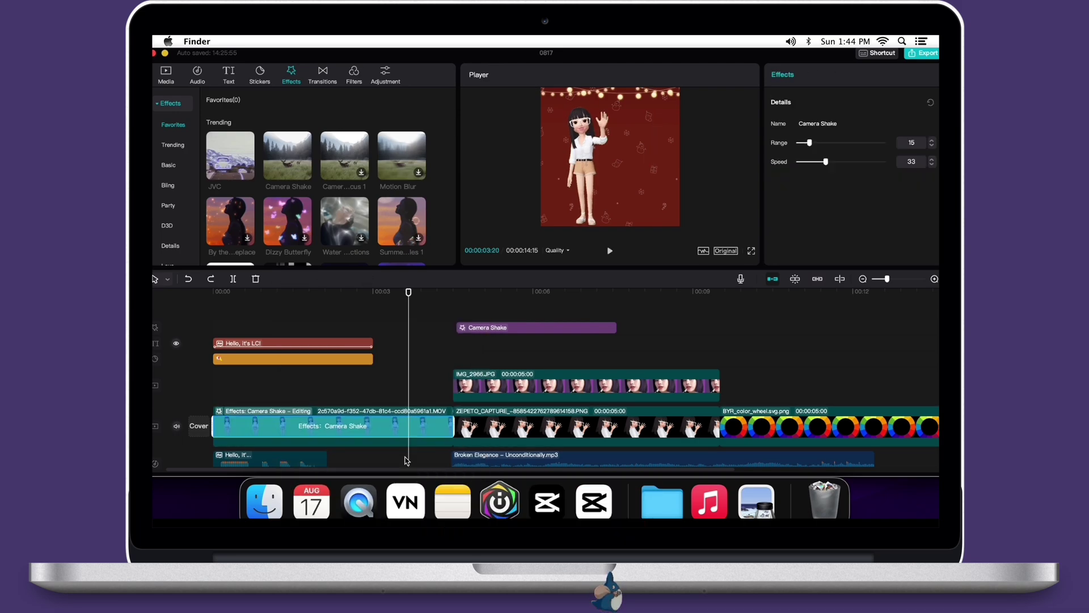
pyautogui.click(255, 280)
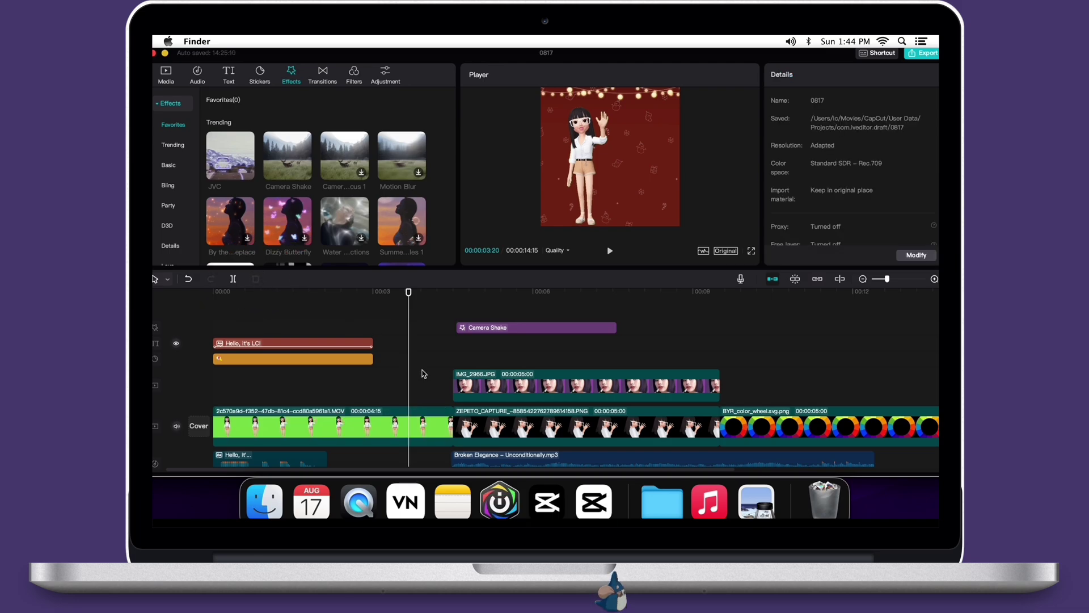
pyautogui.press('space')
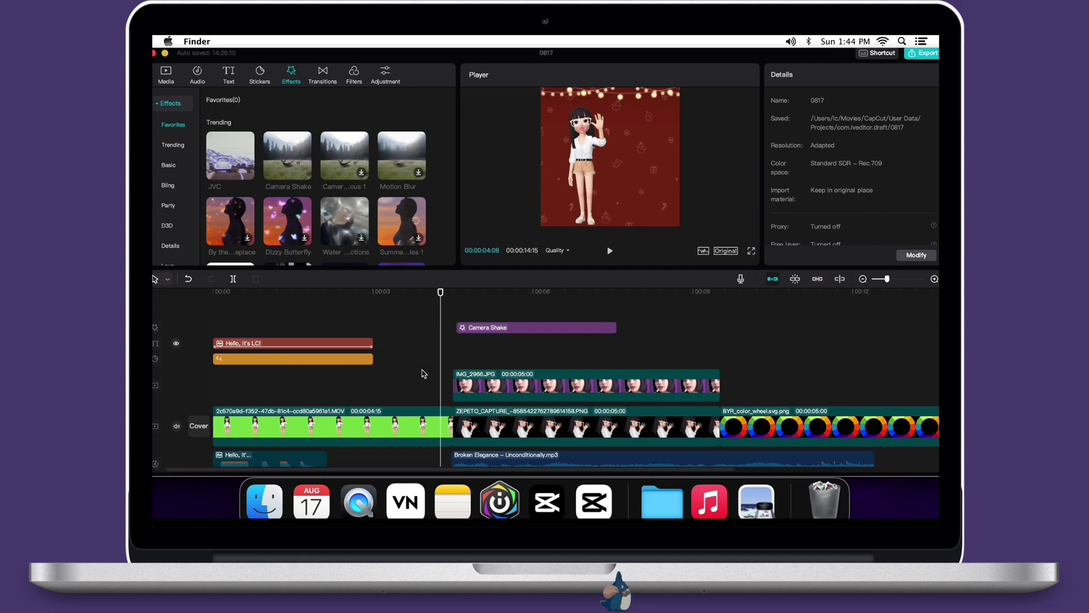
pyautogui.press('super+z')
# Step: Add the Basic transition Flip 1 between the first two main-track clips and play across it
pyautogui.click(322, 79)
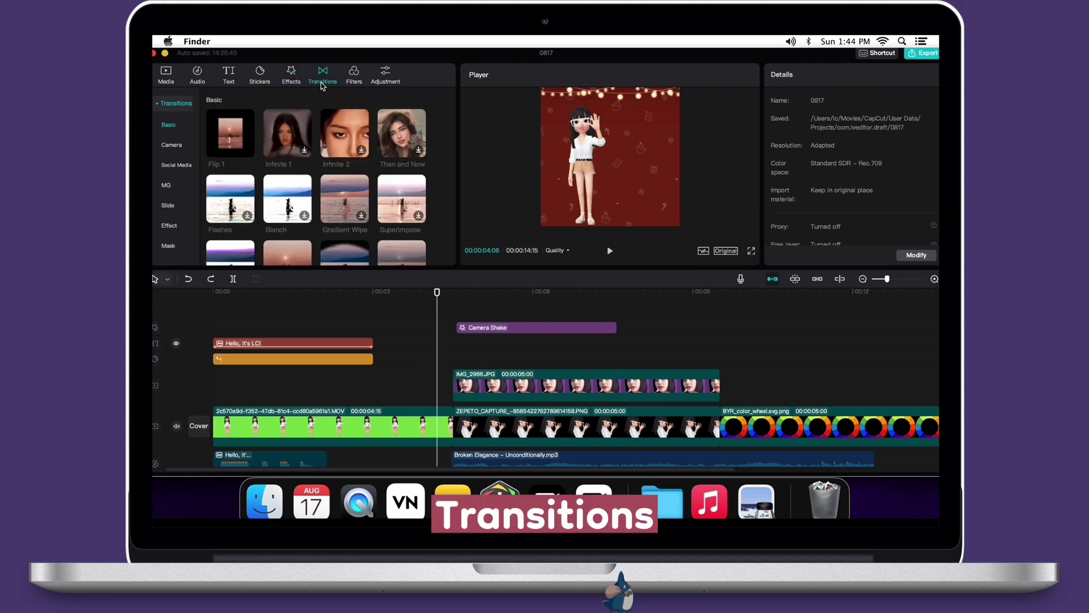
pyautogui.moveTo(235, 132)
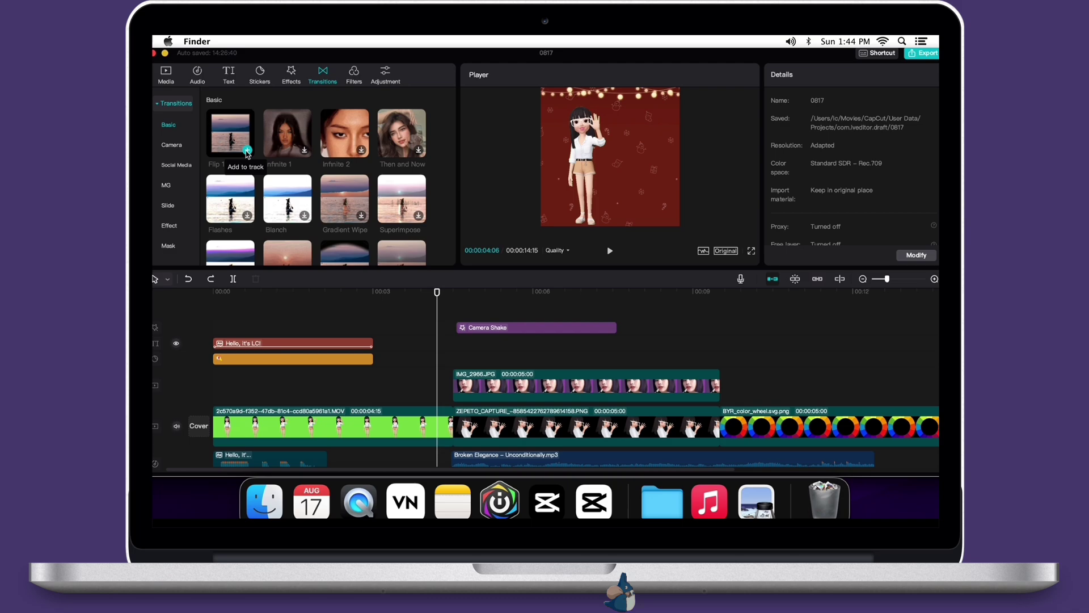
pyautogui.moveTo(234, 132); pyautogui.dragTo(435, 433)
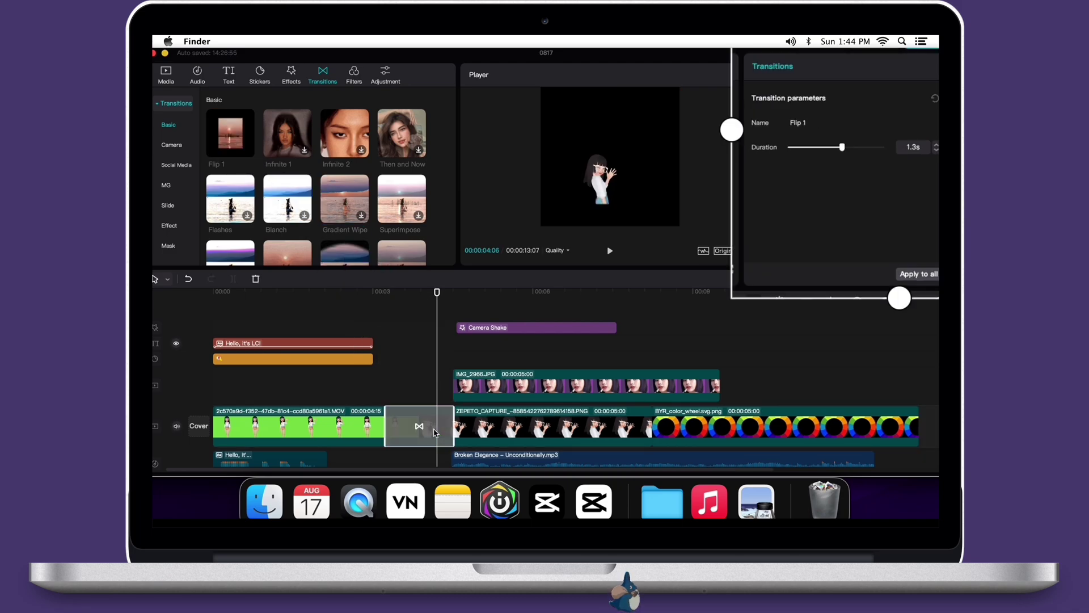
pyautogui.click(381, 384)
pyautogui.press('space')
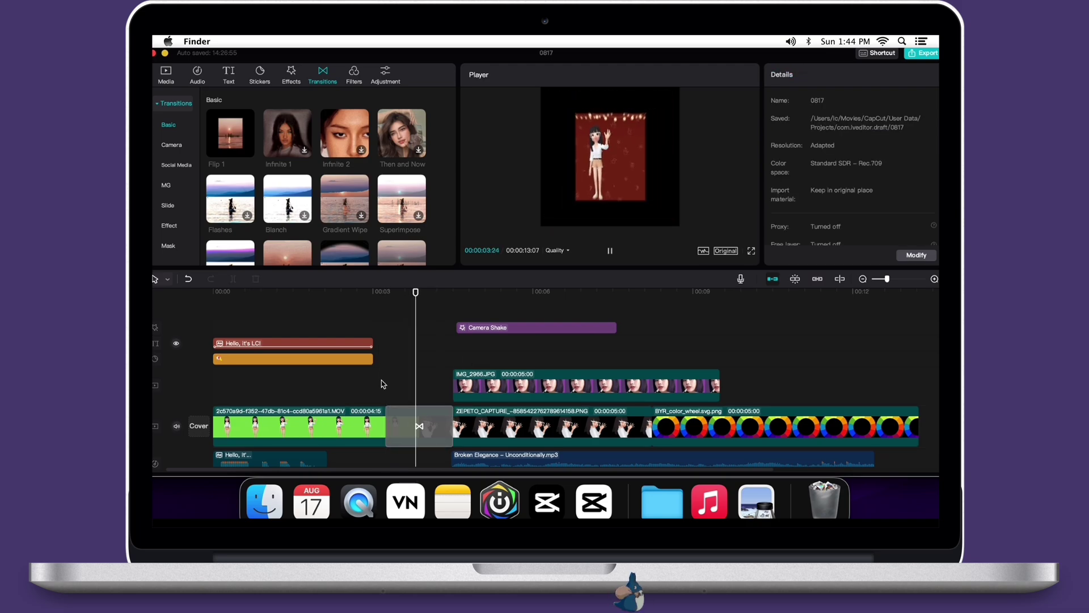
pyautogui.press('space')
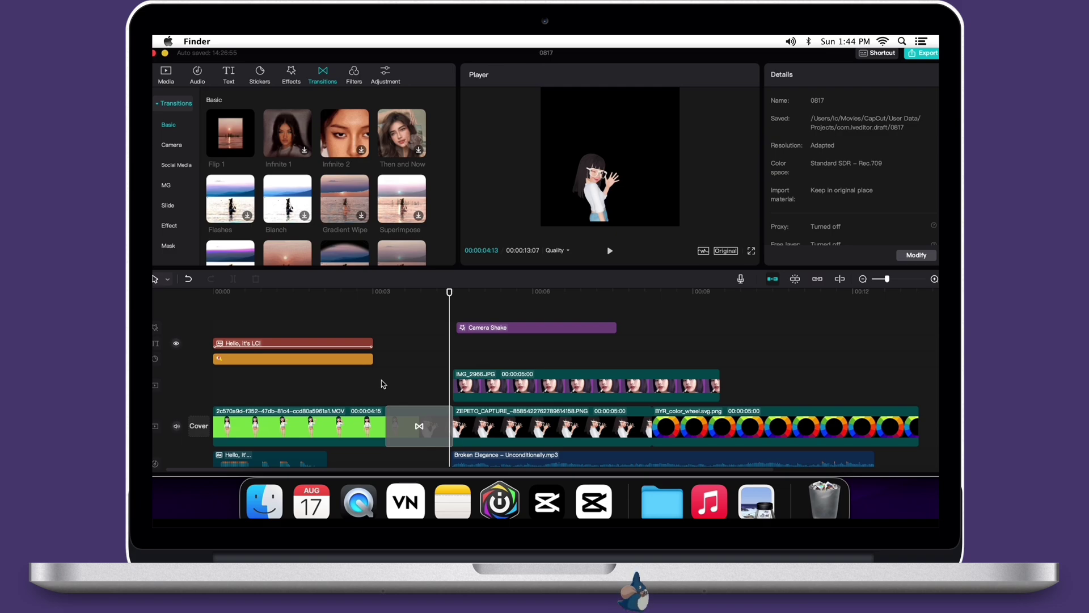
# Step: Delete the Flip 1 transition between the first two main-track clips
pyautogui.click(413, 420)
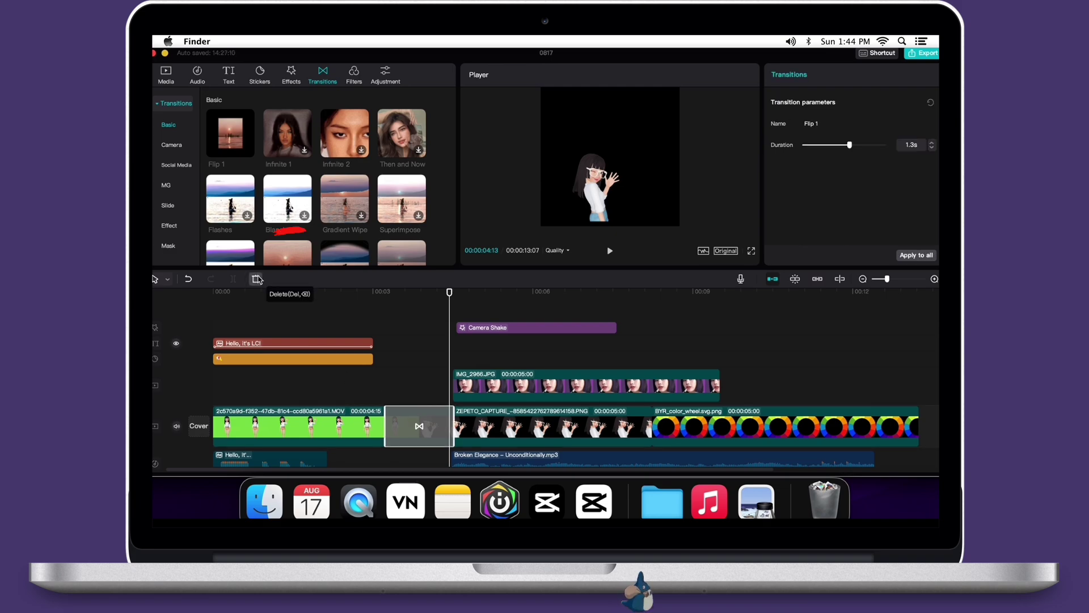
pyautogui.click(256, 278)
pyautogui.click(389, 340)
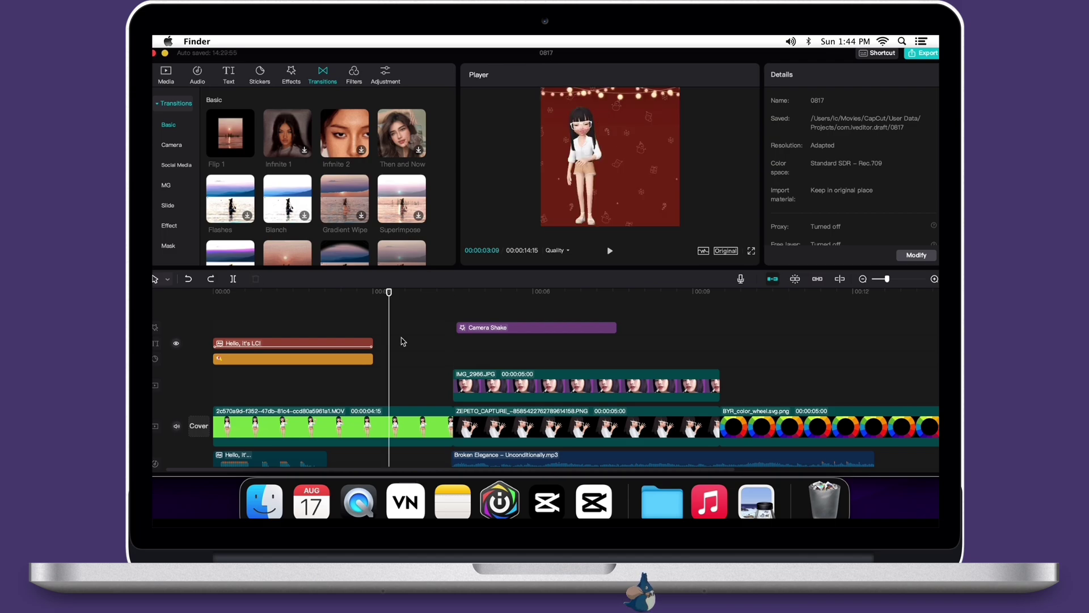
# Step: Apply the Life filter Metal directly to the first clip and also add it as a separate segment at 00:00:04:16
pyautogui.click(357, 82)
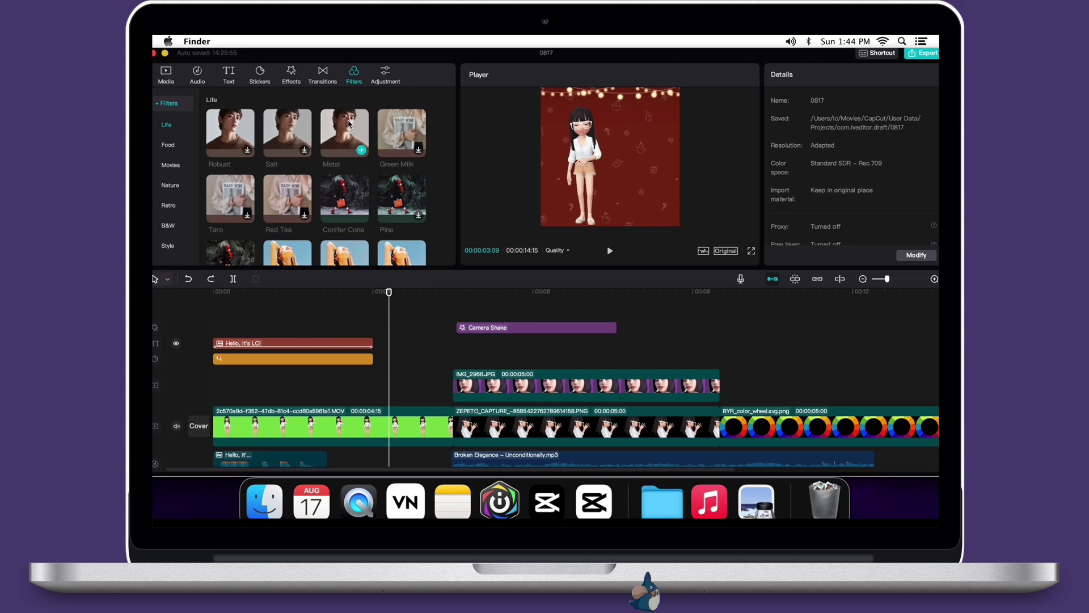
pyautogui.moveTo(348, 124); pyautogui.dragTo(315, 430)
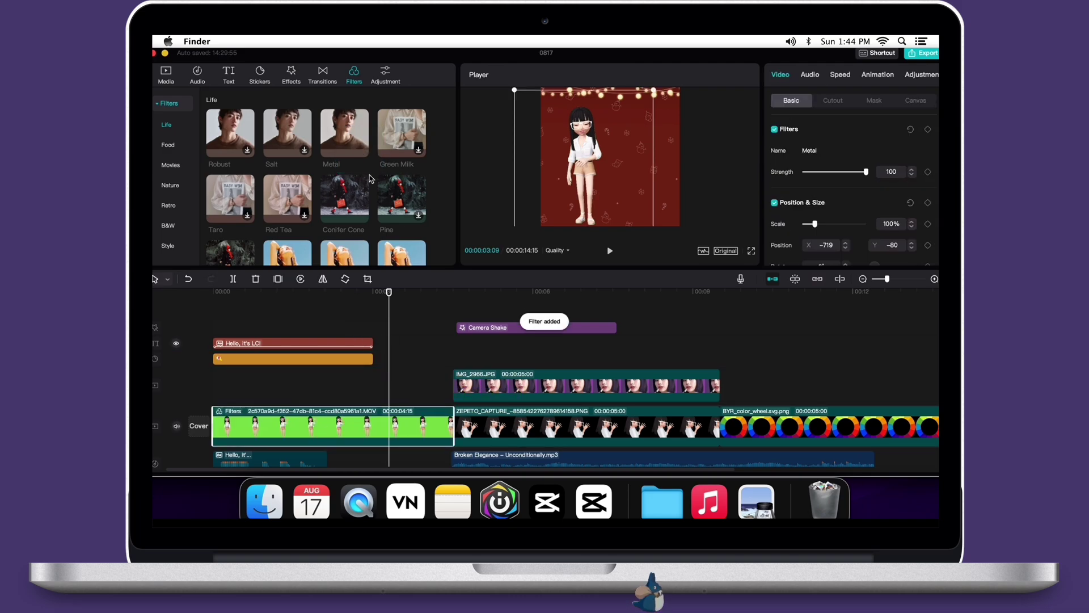
pyautogui.click(454, 339)
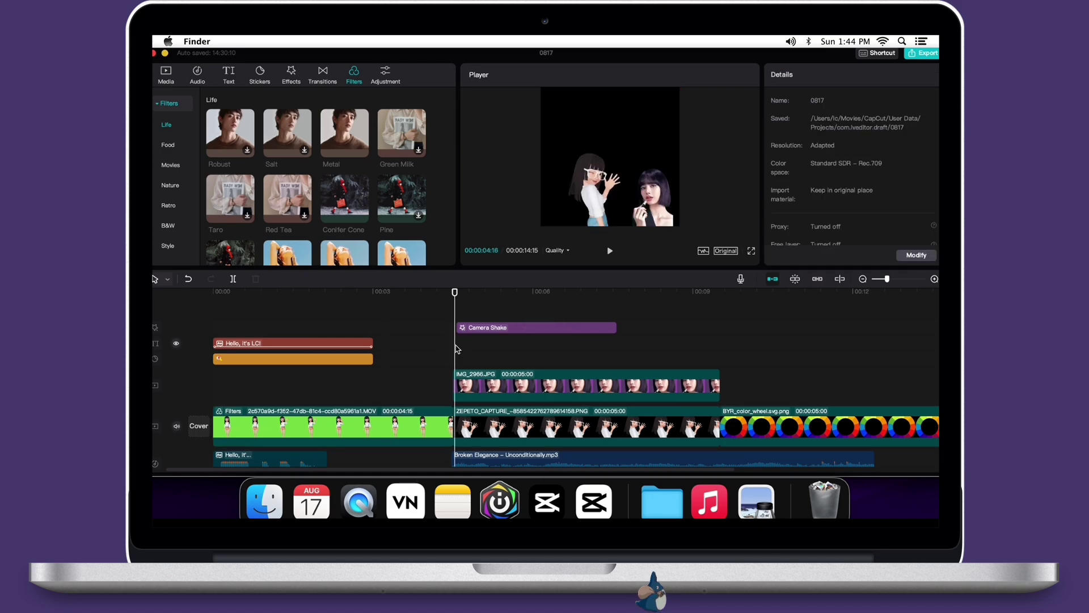
pyautogui.click(361, 151)
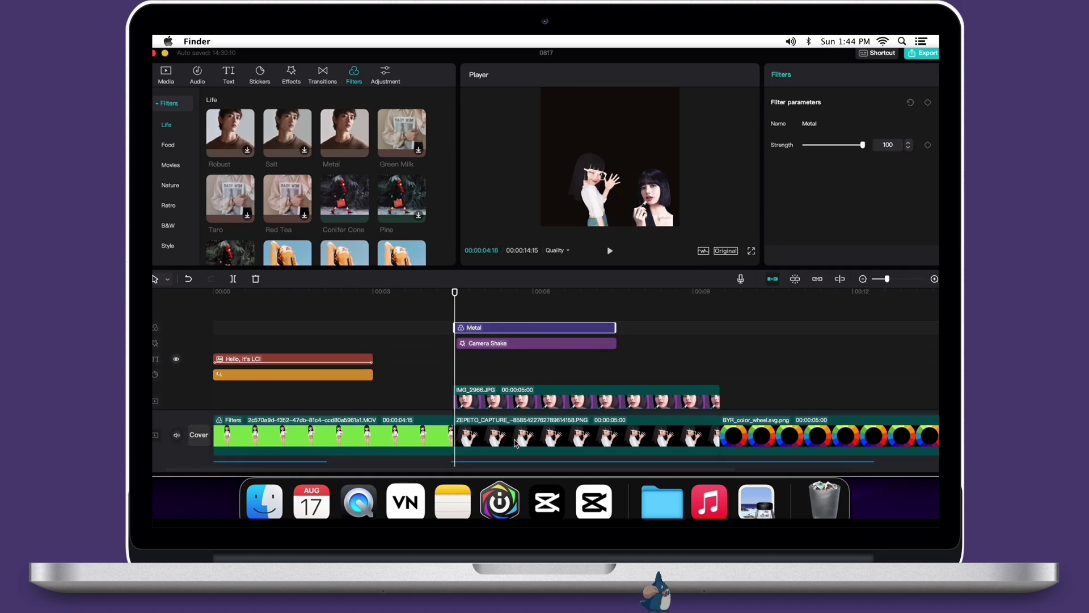
# Step: Turn off the Metal filter in the first clip's basic video properties
pyautogui.click(426, 404)
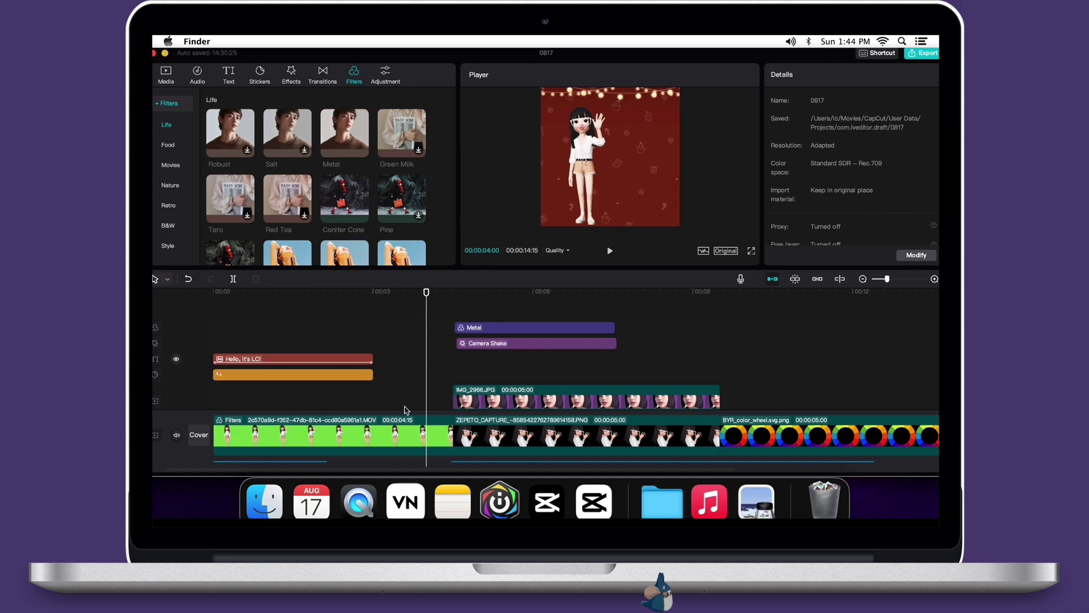
pyautogui.click(388, 430)
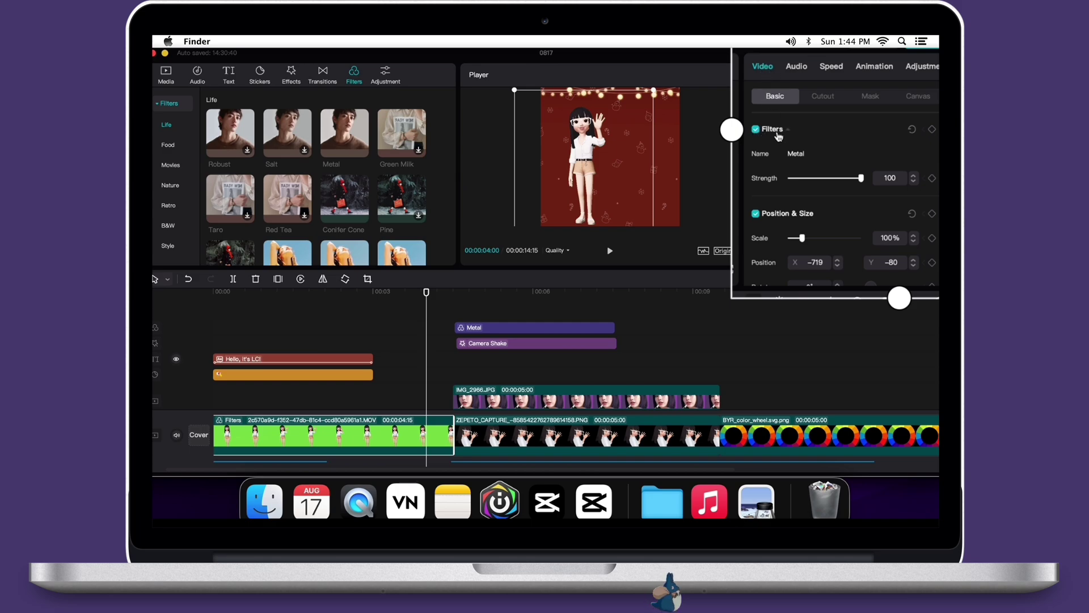
pyautogui.click(757, 131)
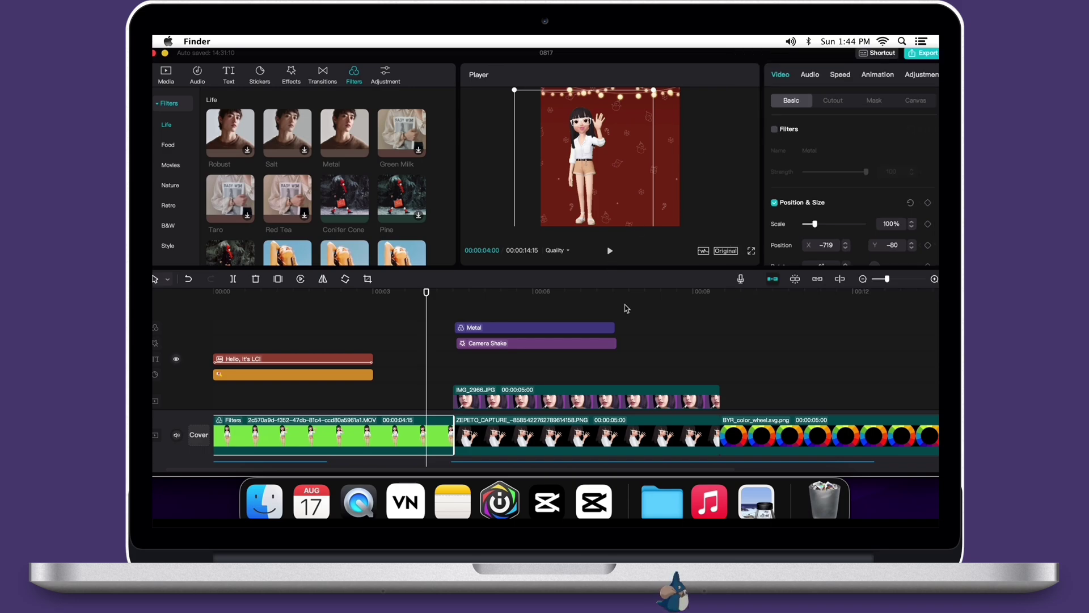
# Step: Add a custom adjustment segment at 00:00:04:19 above the Metal filter and review its Basic and HSL settings
pyautogui.click(387, 82)
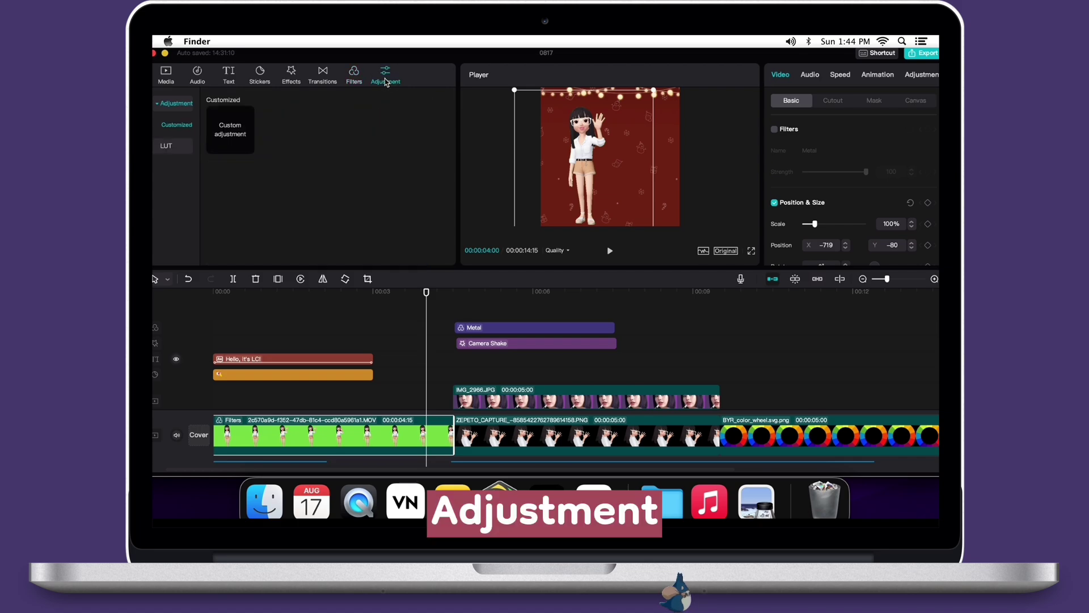
pyautogui.click(461, 308)
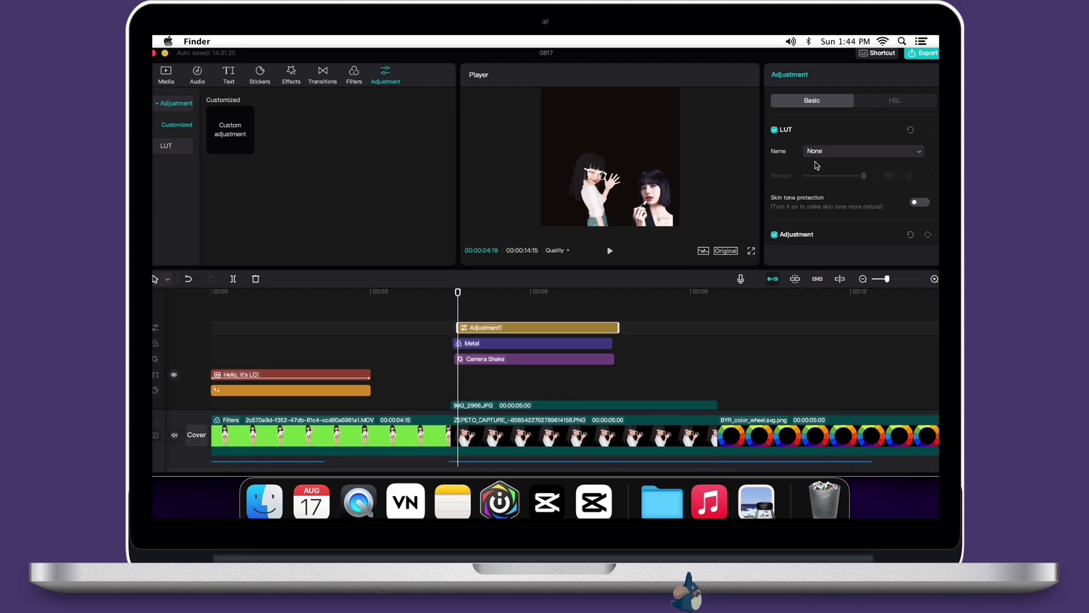
pyautogui.scroll(-3, 817, 166)
pyautogui.scroll(3, 852, 142)
pyautogui.click(895, 100)
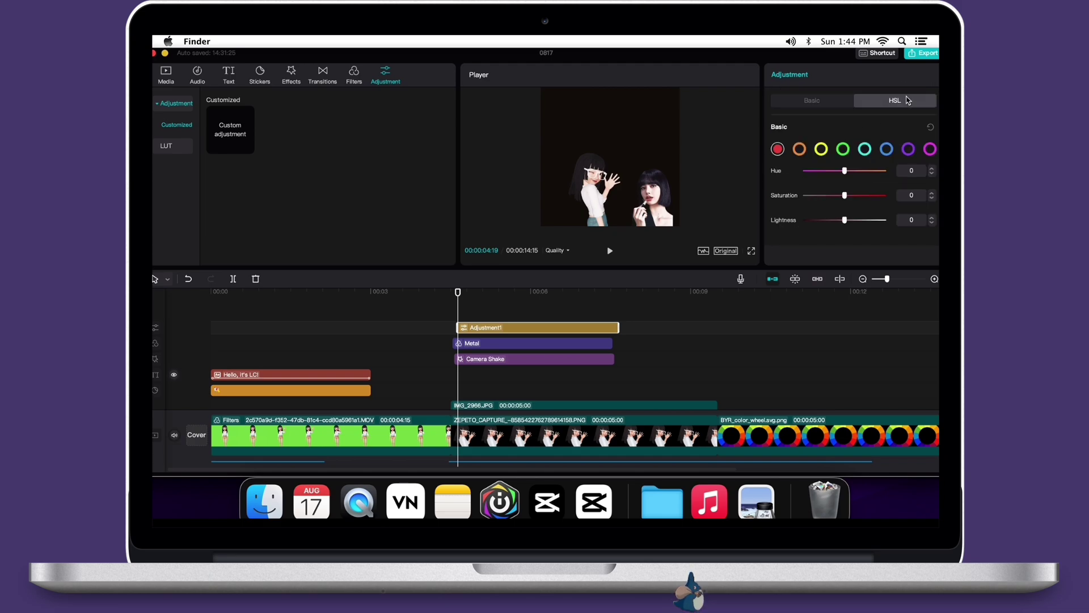
# Step: Delete the custom adjustment, Metal filter and Camera Shake segments, and move the playhead to 00:00:00:07
pyautogui.click(479, 336)
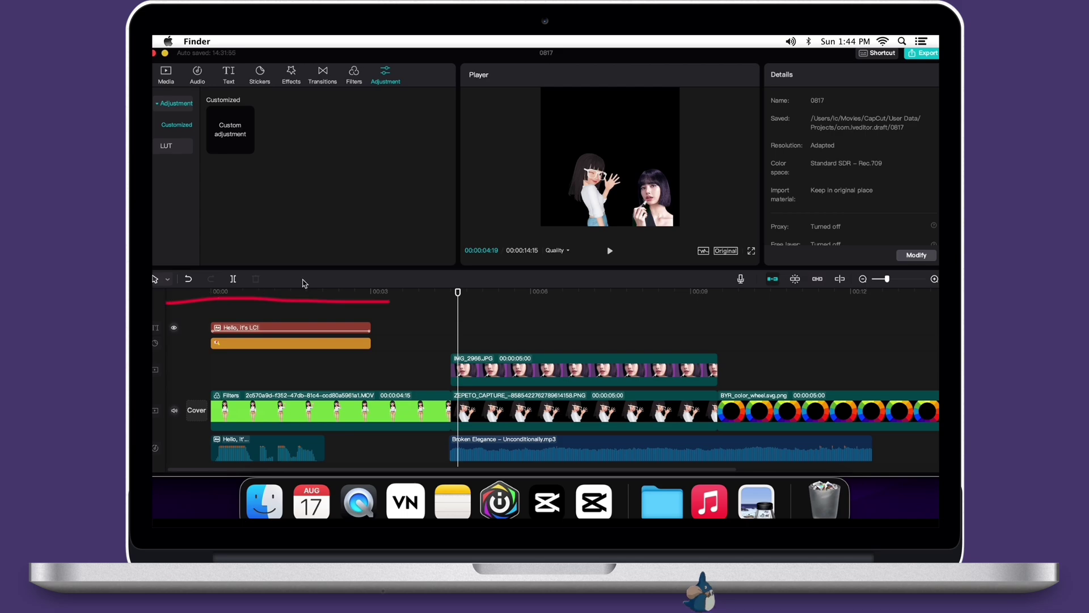
pyautogui.click(224, 292)
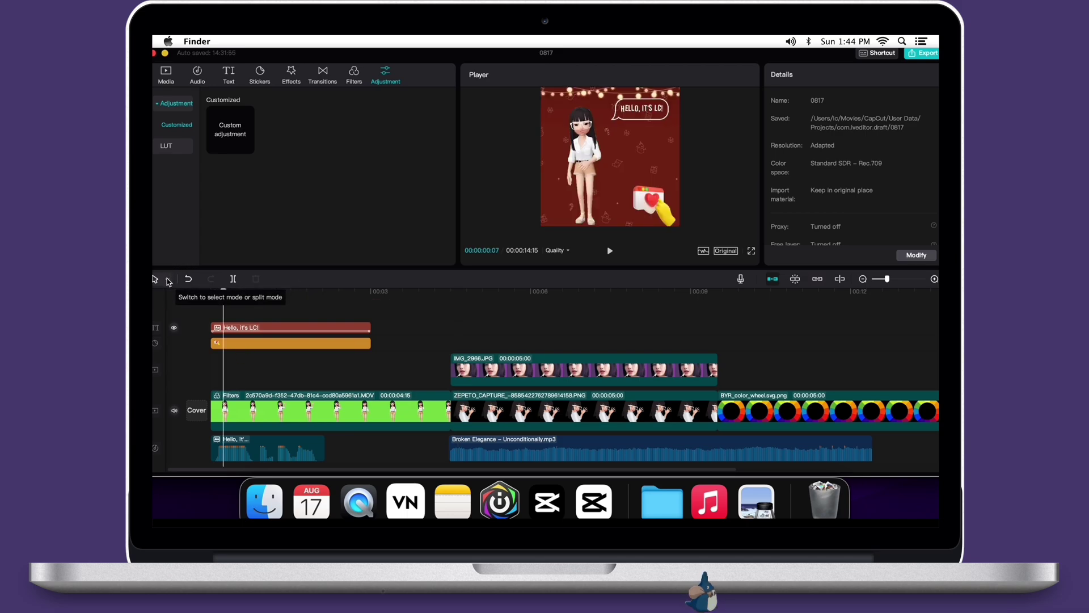
# Step: Switch to split mode and cut the first main-track clip at three points between about 2 and 3.5 seconds
pyautogui.click(167, 279)
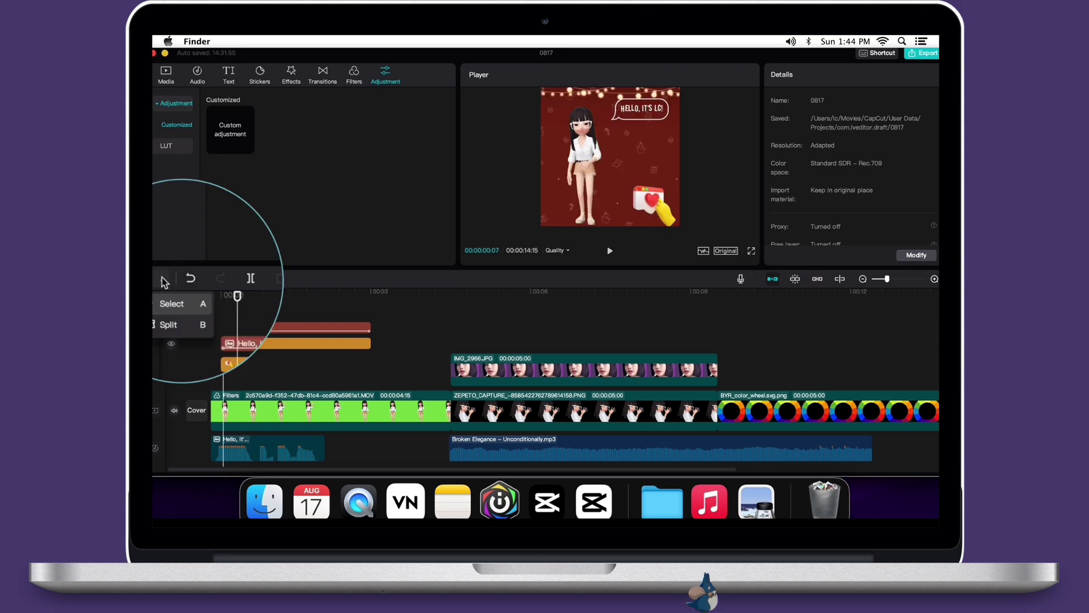
pyautogui.click(177, 315)
pyautogui.click(327, 409)
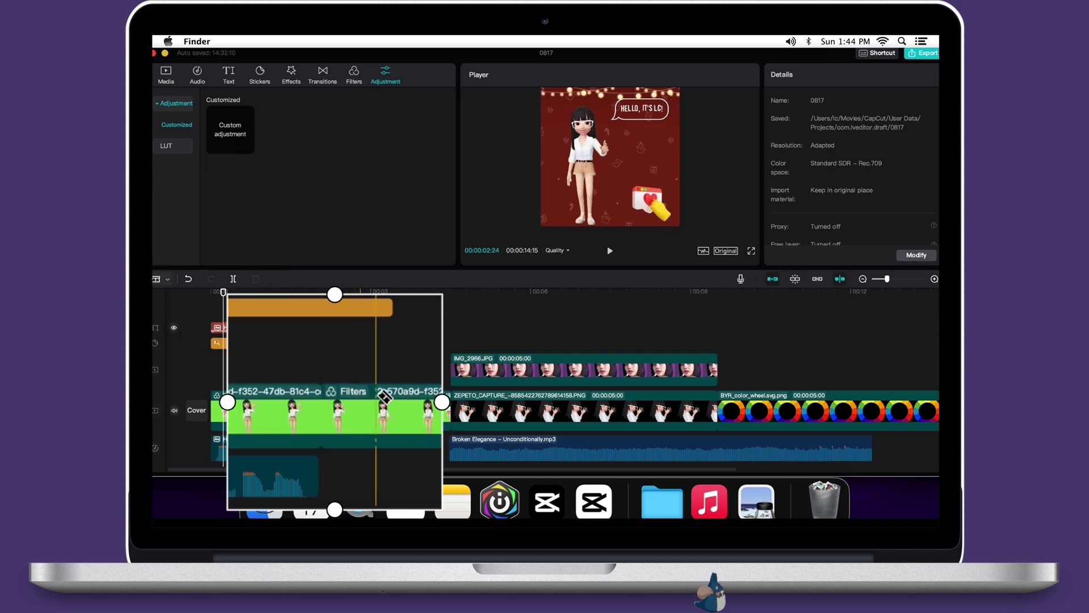
pyautogui.click(362, 410)
pyautogui.click(392, 410)
pyautogui.click(423, 410)
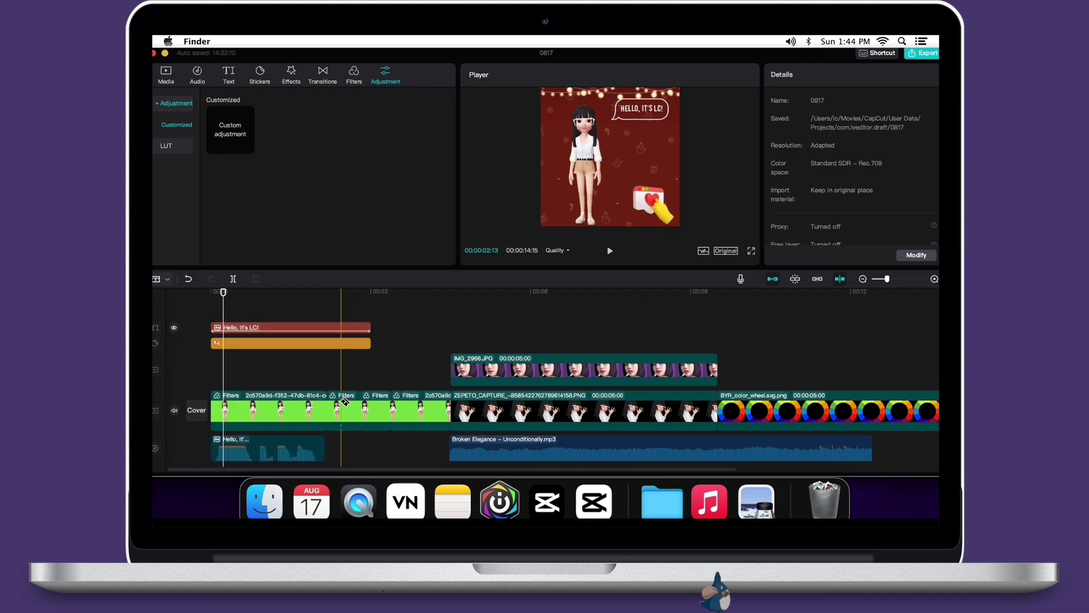
# Step: Undo the three cuts in the first clip and switch back to select mode
pyautogui.click(188, 278)
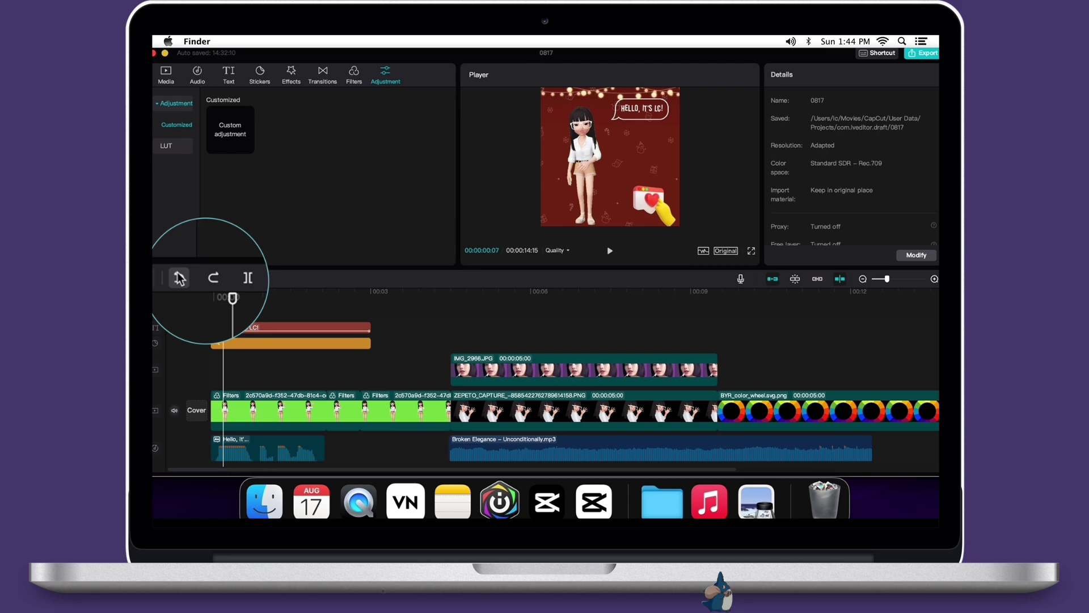
pyautogui.click(188, 279)
pyautogui.click(189, 279)
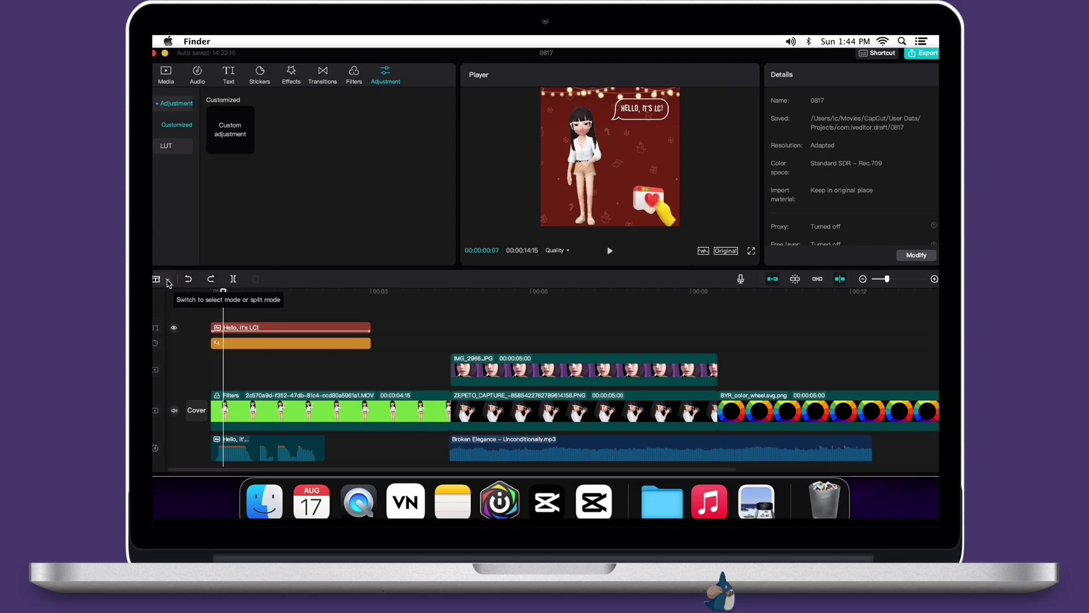
pyautogui.click(168, 280)
pyautogui.click(173, 293)
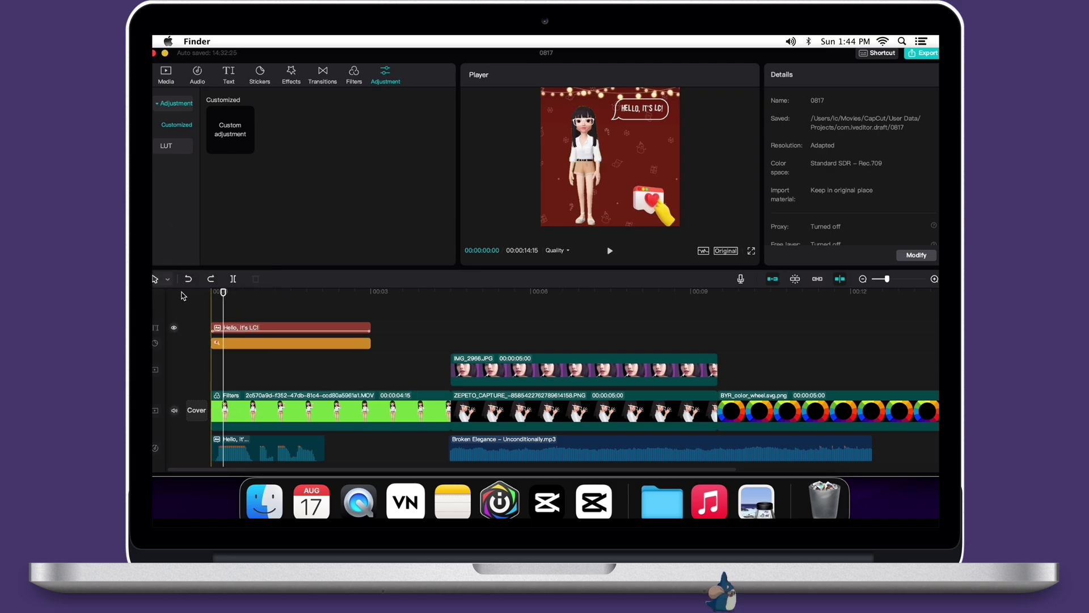
# Step: Mark beats on the Broken Elegance audio clip at 00:00:05:07 and 00:00:05:16, and clear the beat marks
pyautogui.click(265, 404)
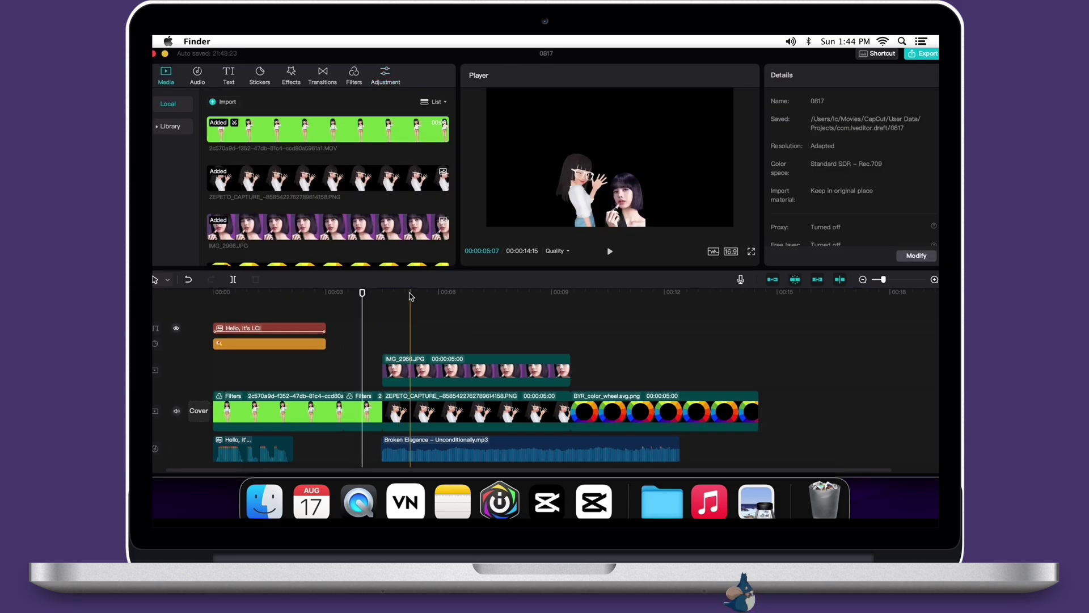
pyautogui.click(410, 293)
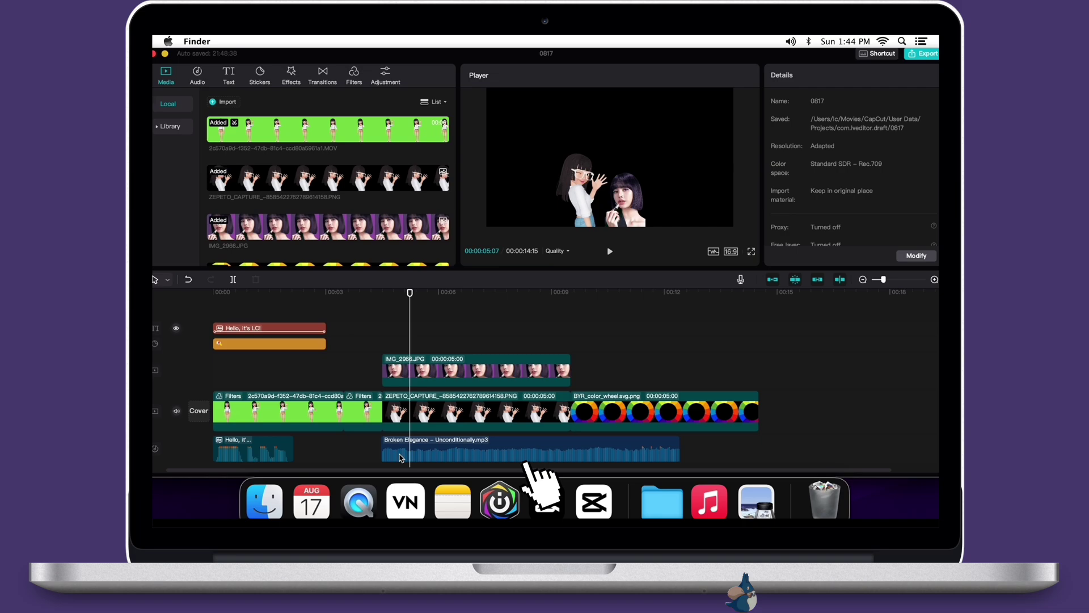
pyautogui.click(548, 452)
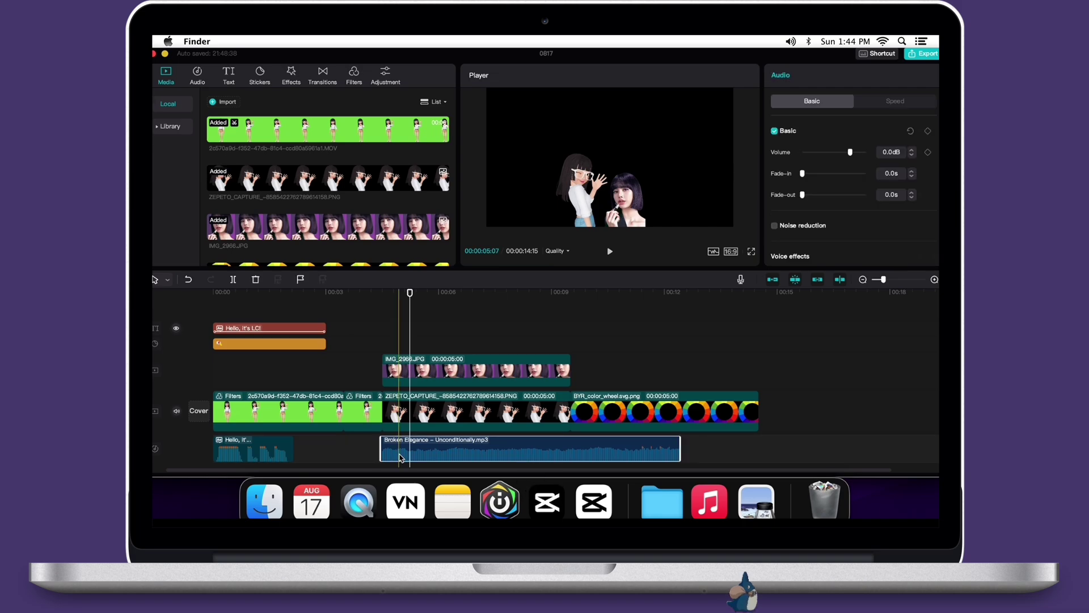
pyautogui.click(290, 282)
pyautogui.press('space')
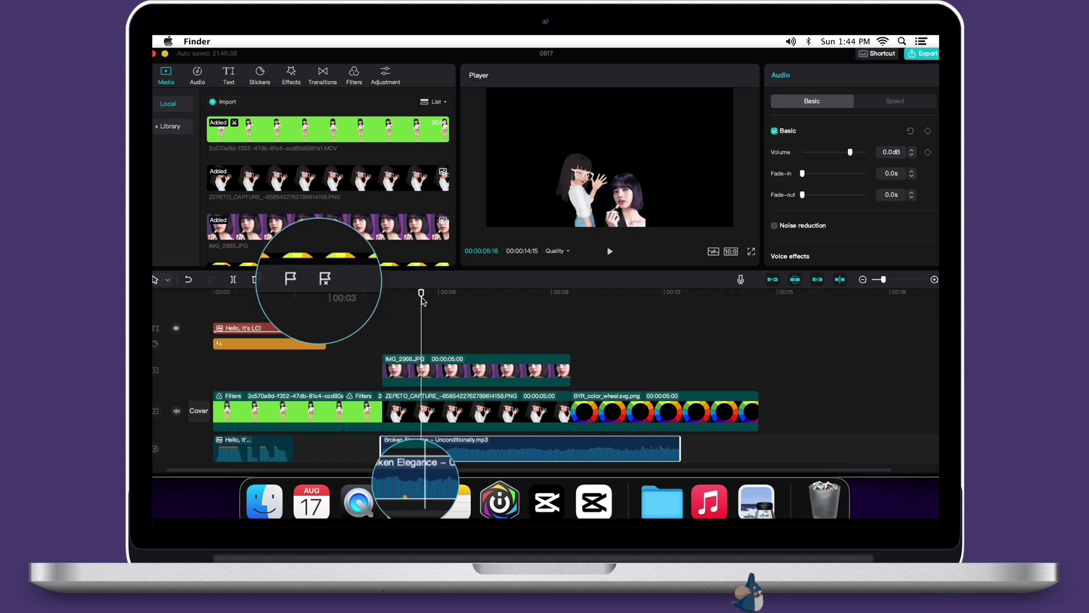
pyautogui.click(290, 282)
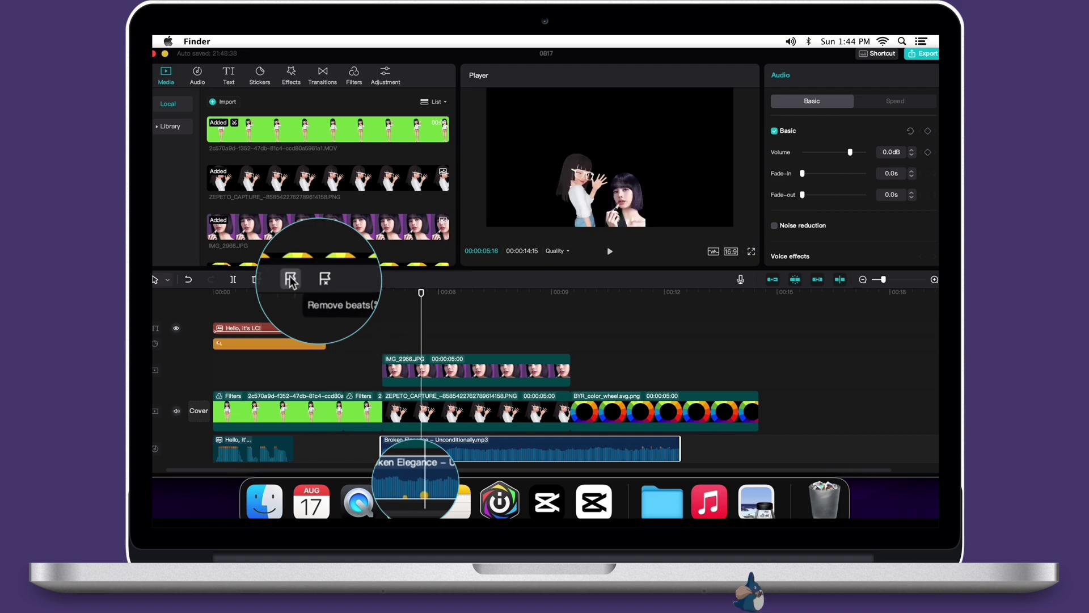
pyautogui.click(325, 282)
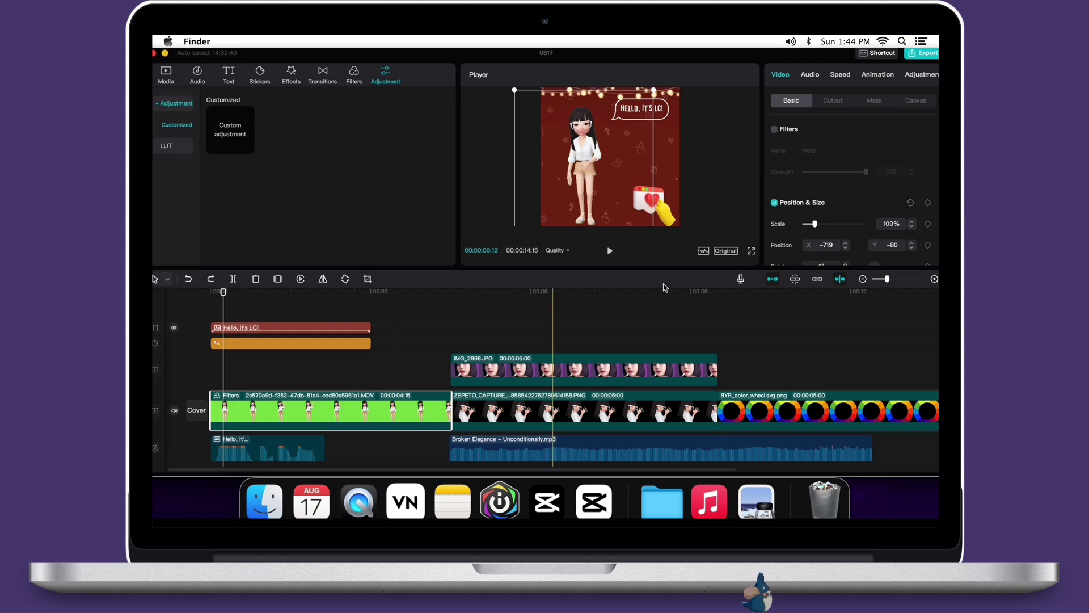
# Step: Review the player's playback quality options, keeping Quality priority, and switch the RGB parade scope on and off
pyautogui.click(563, 250)
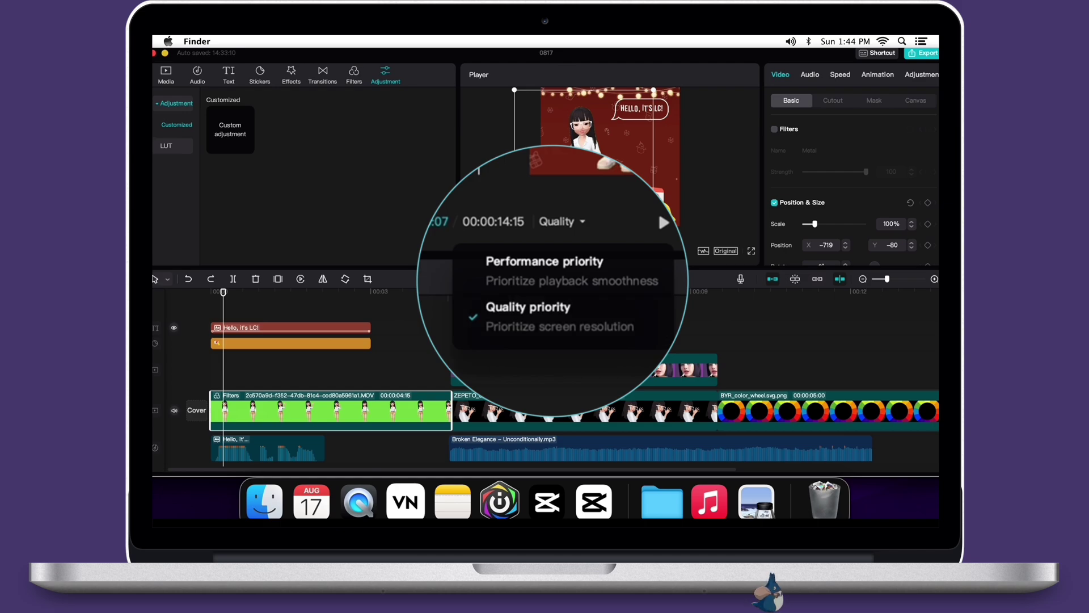
pyautogui.click(646, 325)
pyautogui.click(679, 237)
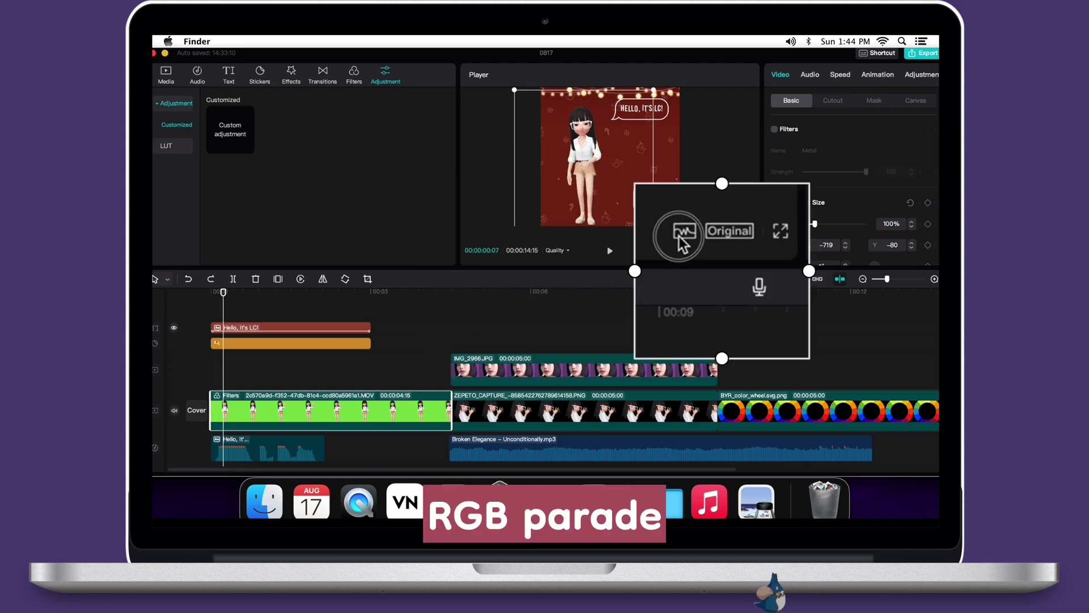
pyautogui.click(681, 242)
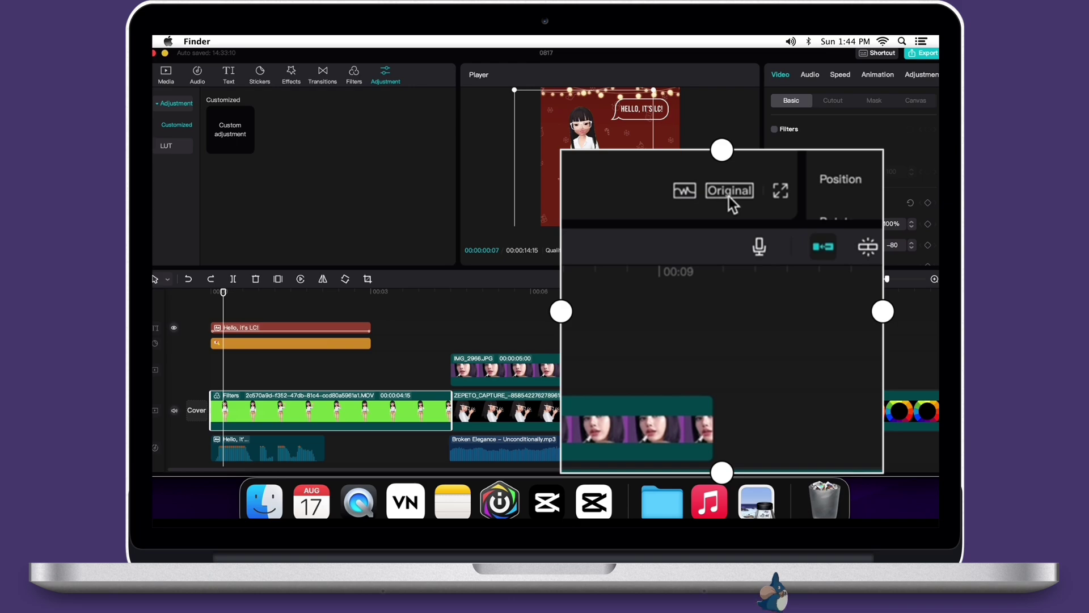
# Step: Set the project's aspect ratio to 16:9
pyautogui.click(729, 195)
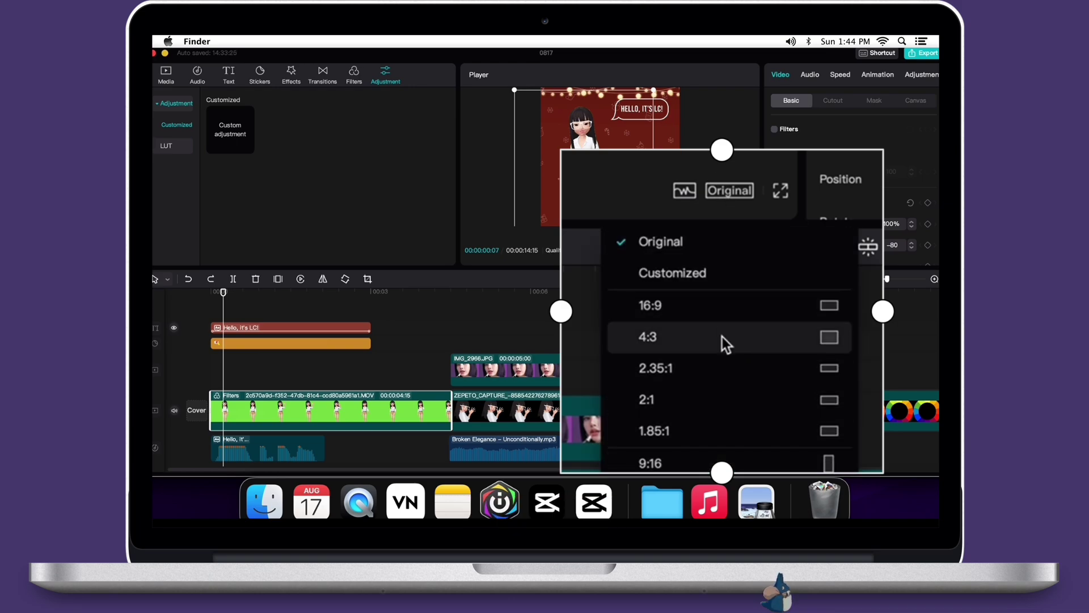
pyautogui.click(716, 309)
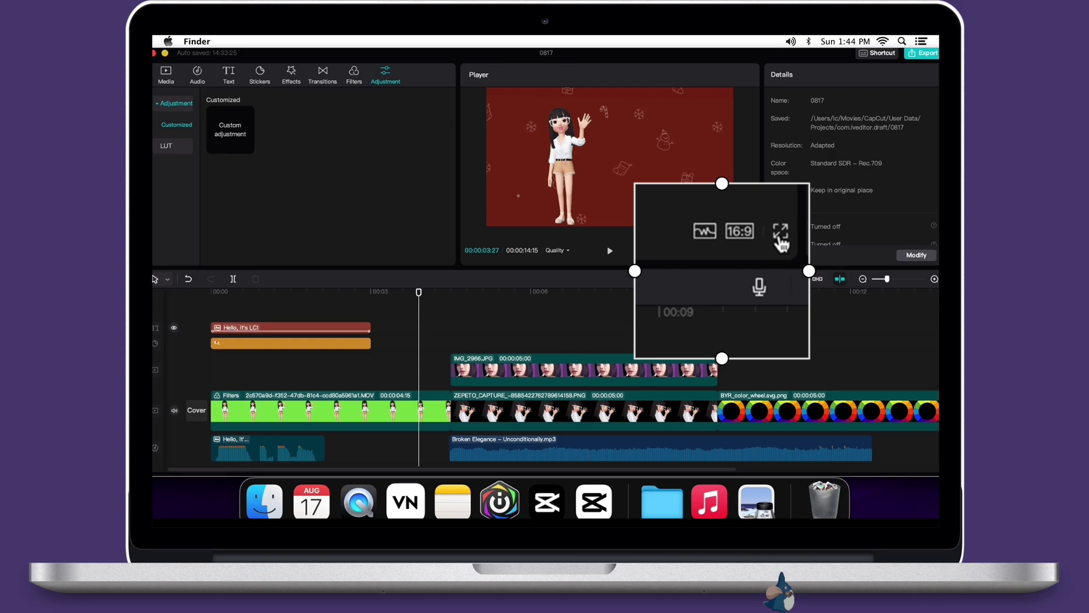
# Step: View the player in full screen, return to the editor and enlarge the player area
pyautogui.click(749, 251)
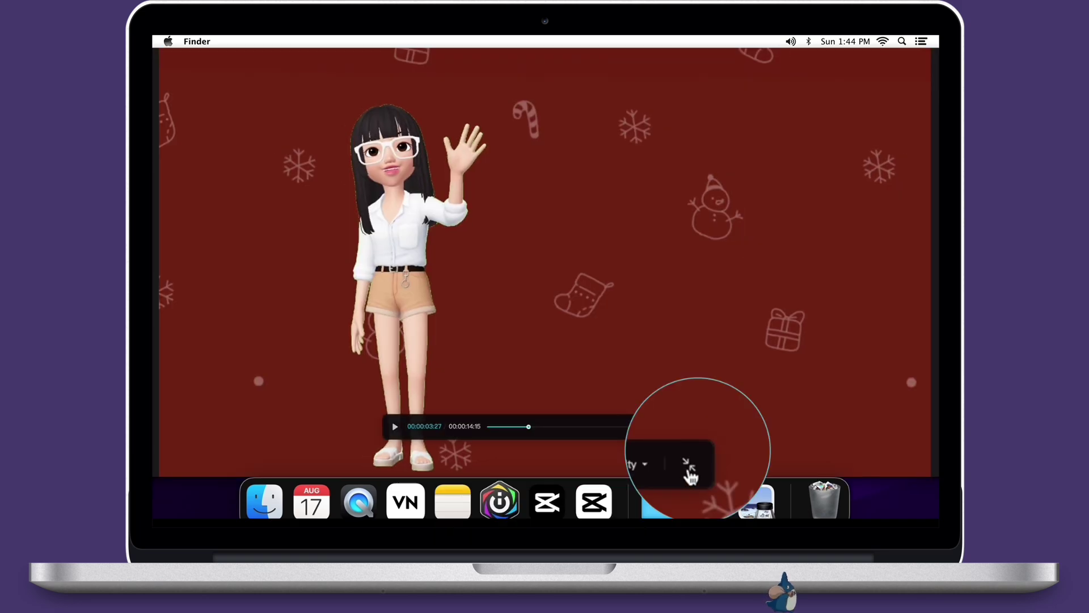
pyautogui.click(689, 468)
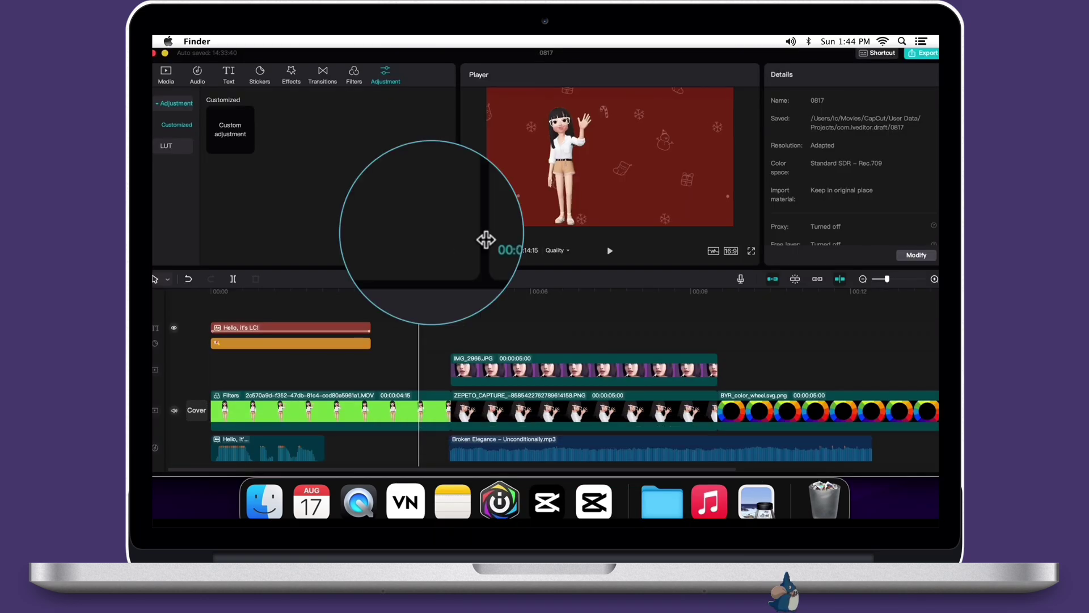
pyautogui.moveTo(461, 243); pyautogui.dragTo(410, 280)
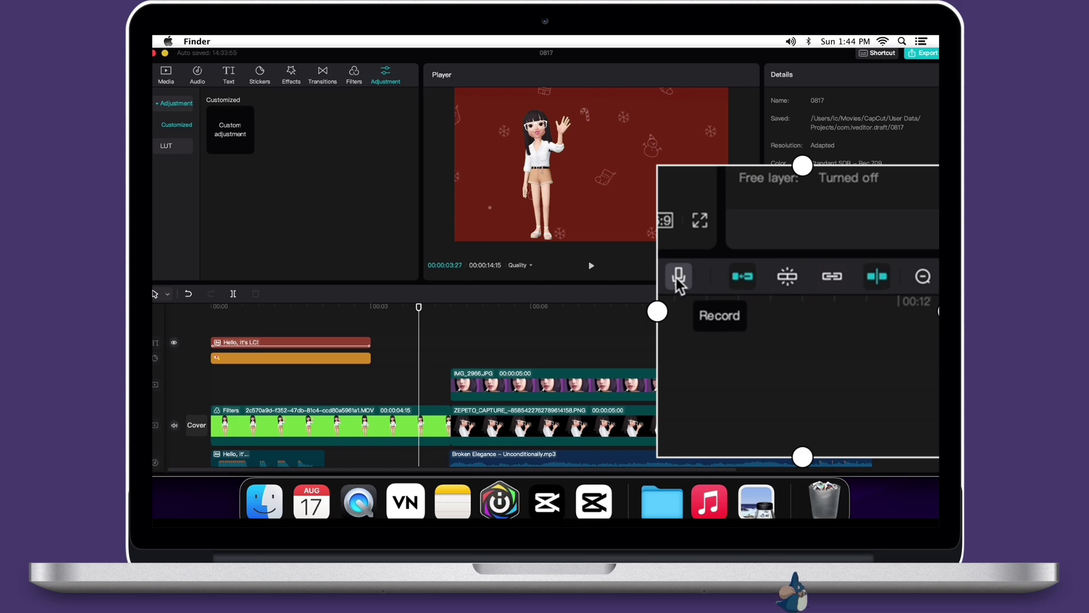
# Step: Turn off the main track magnet, move the BYR_color_wheel.svg.png clip later to leave a gap, and turn the magnet back on
pyautogui.click(733, 288)
pyautogui.hscroll(5, 630, 389)
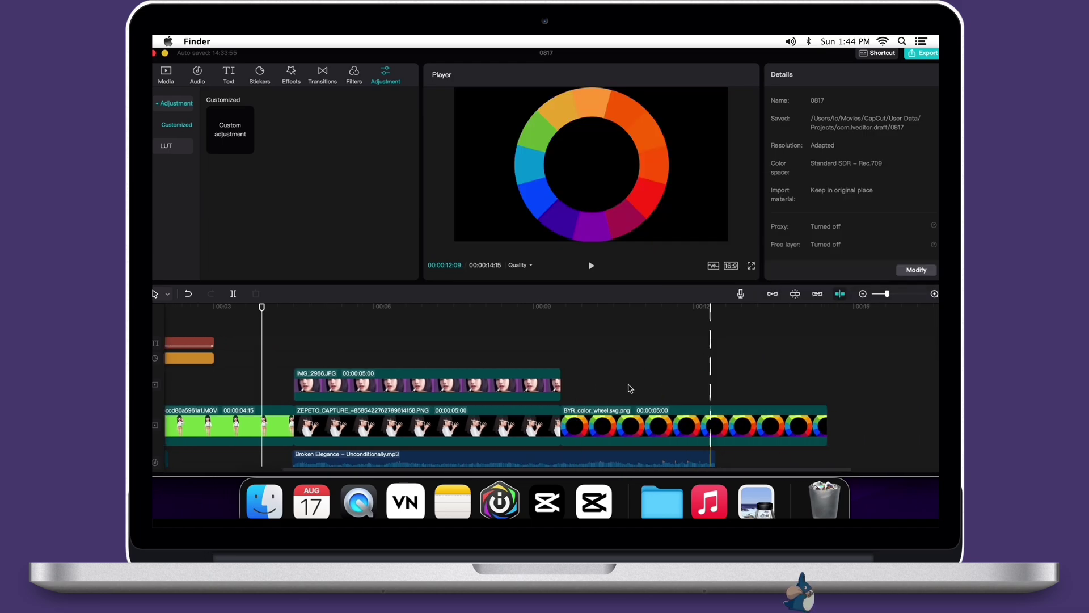
pyautogui.moveTo(652, 427); pyautogui.dragTo(725, 426)
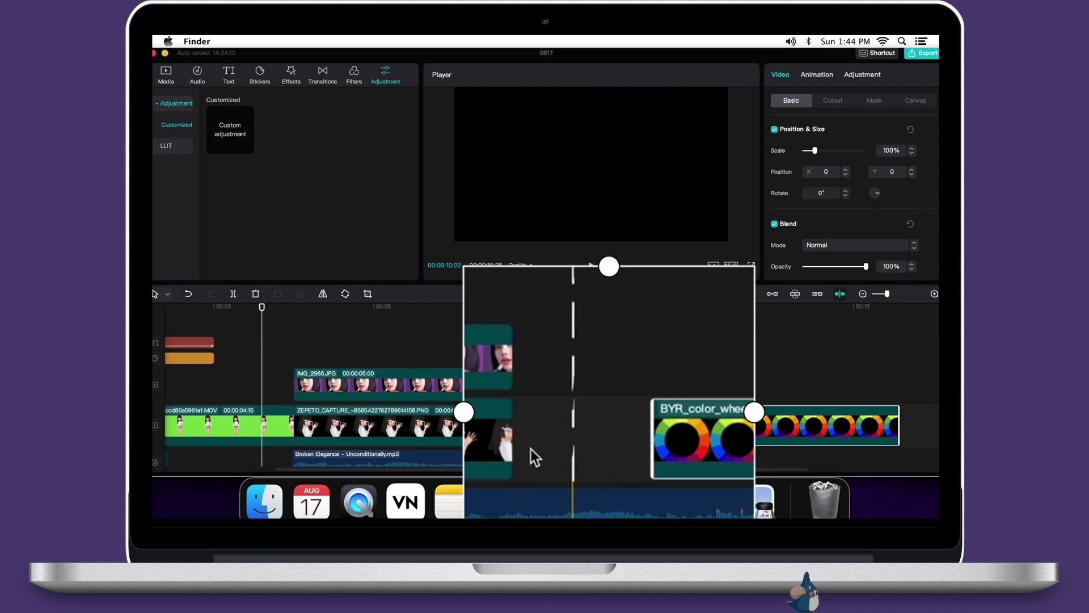
pyautogui.click(772, 295)
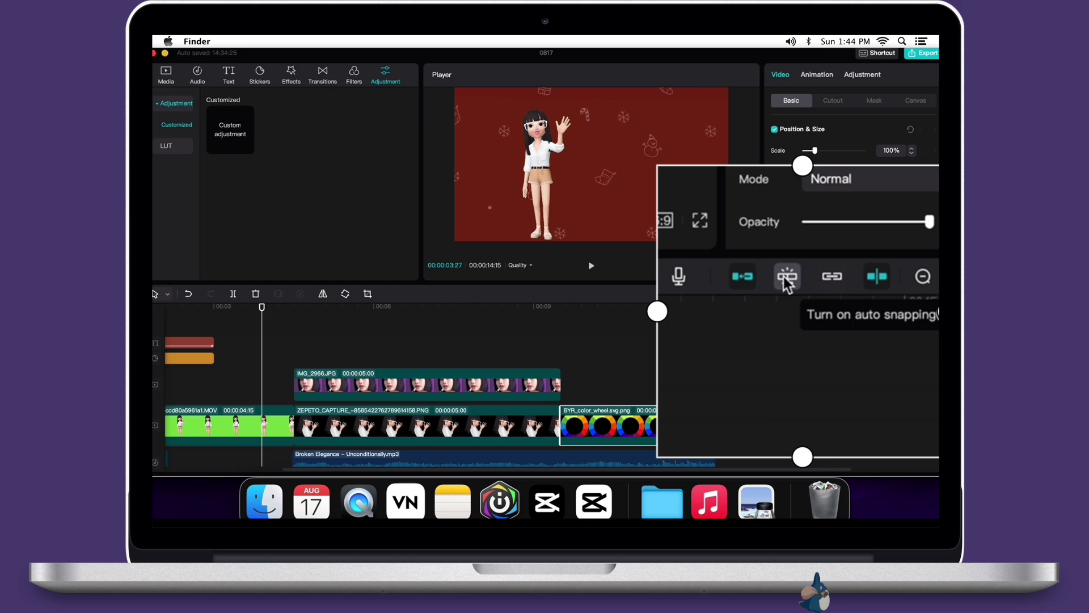
# Step: Turn on auto snapping and place the IMG_2966.JPG overlay, shortened to 00:00:01:19, so it ends with the text clip near 00:00:03
pyautogui.click(795, 293)
pyautogui.hscroll(-5, 567, 369)
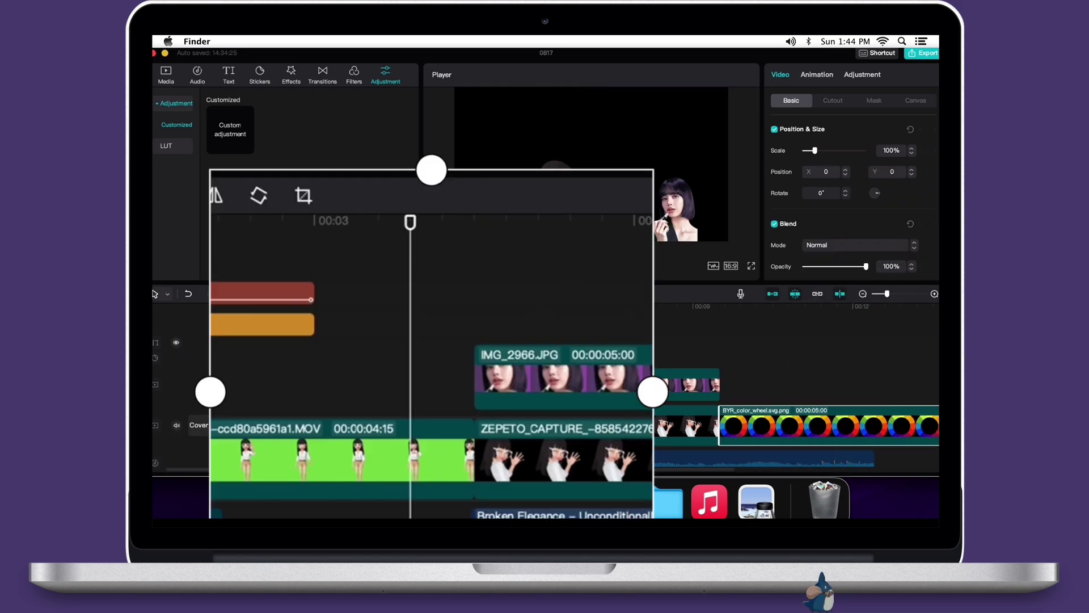
pyautogui.moveTo(558, 389); pyautogui.dragTo(214, 391)
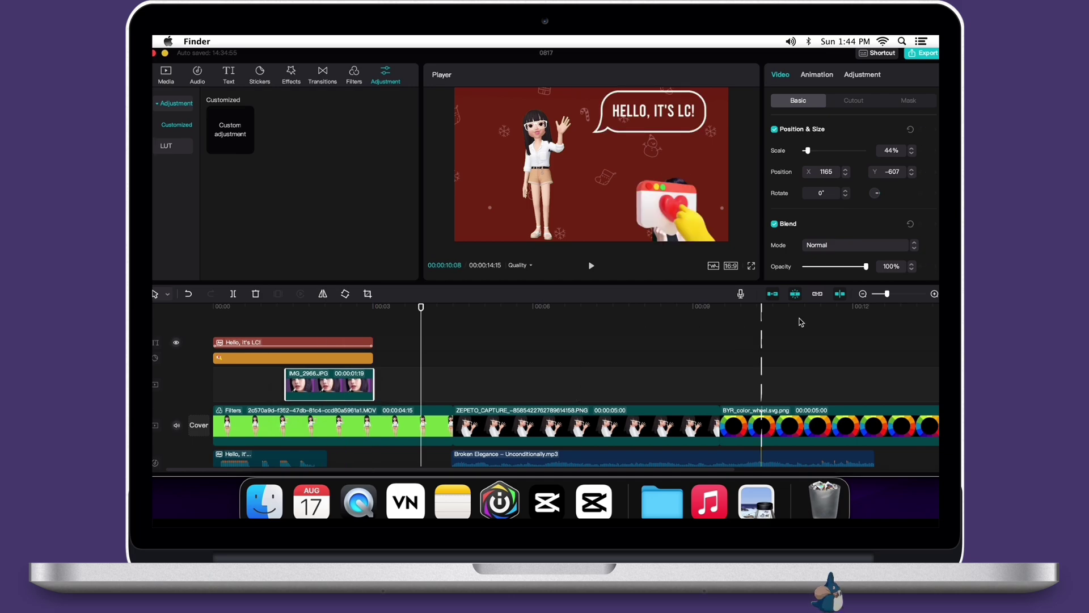
# Step: Turn off auto snapping, nudge the IMG_2966.JPG overlay slightly along its track, and turn auto snapping back on
pyautogui.click(794, 299)
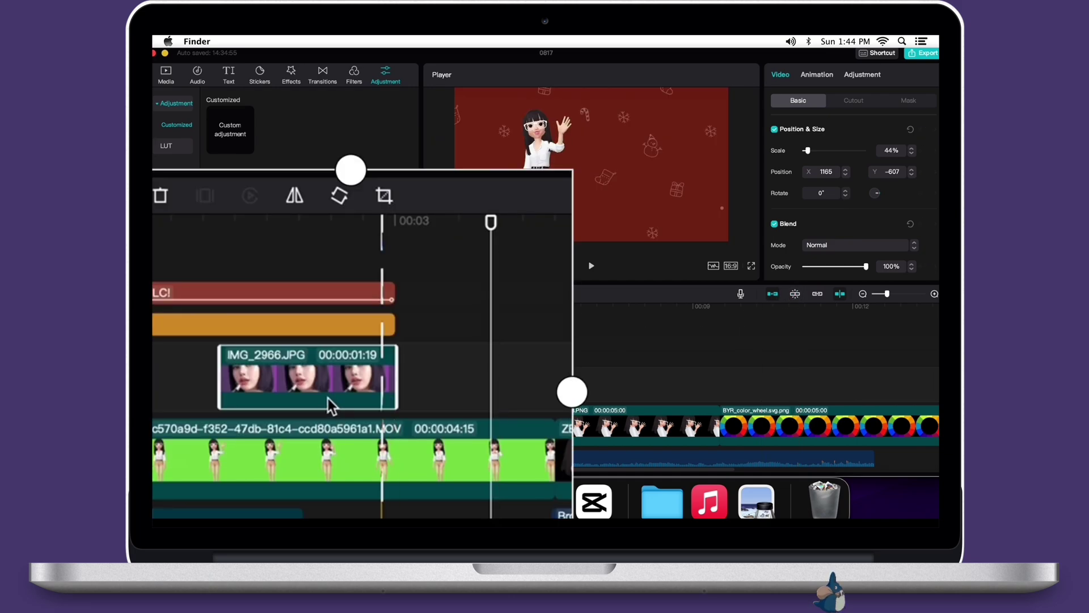
pyautogui.moveTo(332, 391)
pyautogui.mouseDown()
pyautogui.moveTo(414, 393)
pyautogui.moveTo(326, 396)
pyautogui.mouseUp()
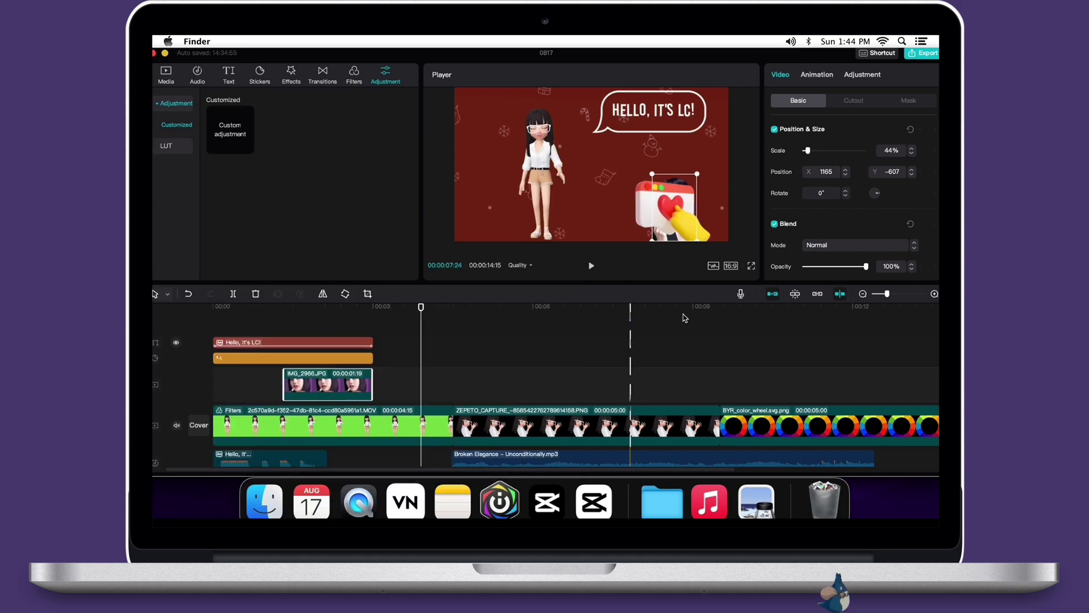
pyautogui.click(802, 299)
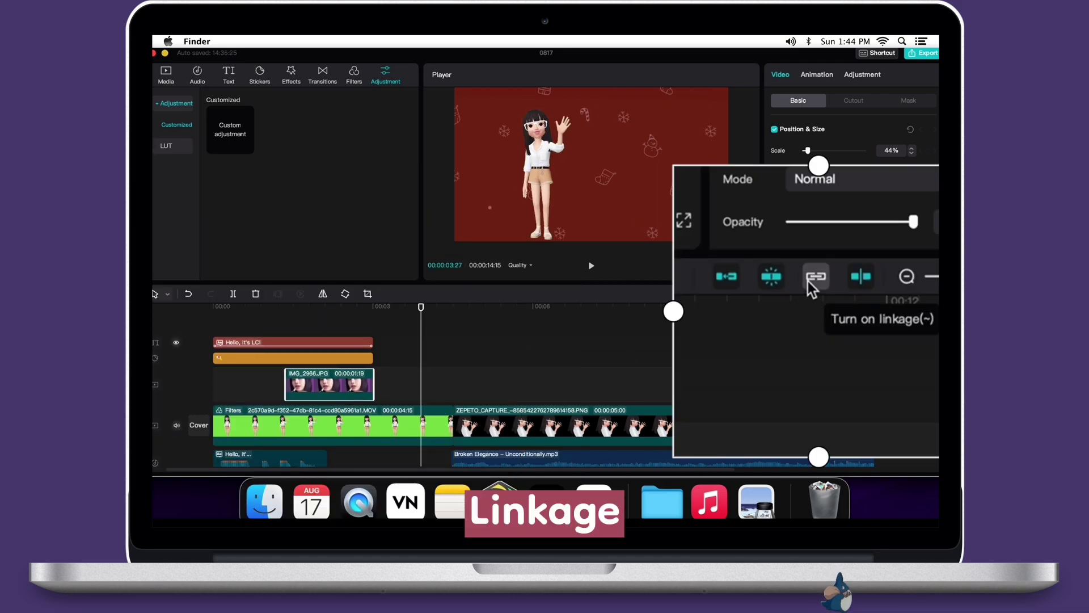
# Step: Turn on linkage and move the green-screen MOV clip with its text and sticker to after the ZEPETO_CAPTURE clip
pyautogui.click(811, 278)
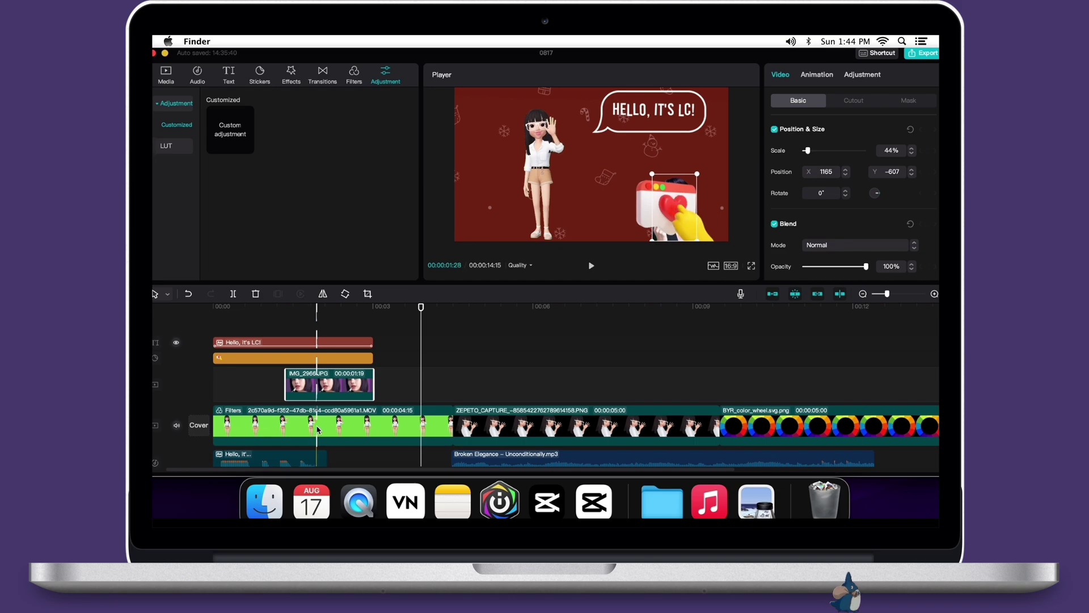
pyautogui.moveTo(317, 430); pyautogui.dragTo(571, 426)
pyautogui.click(519, 378)
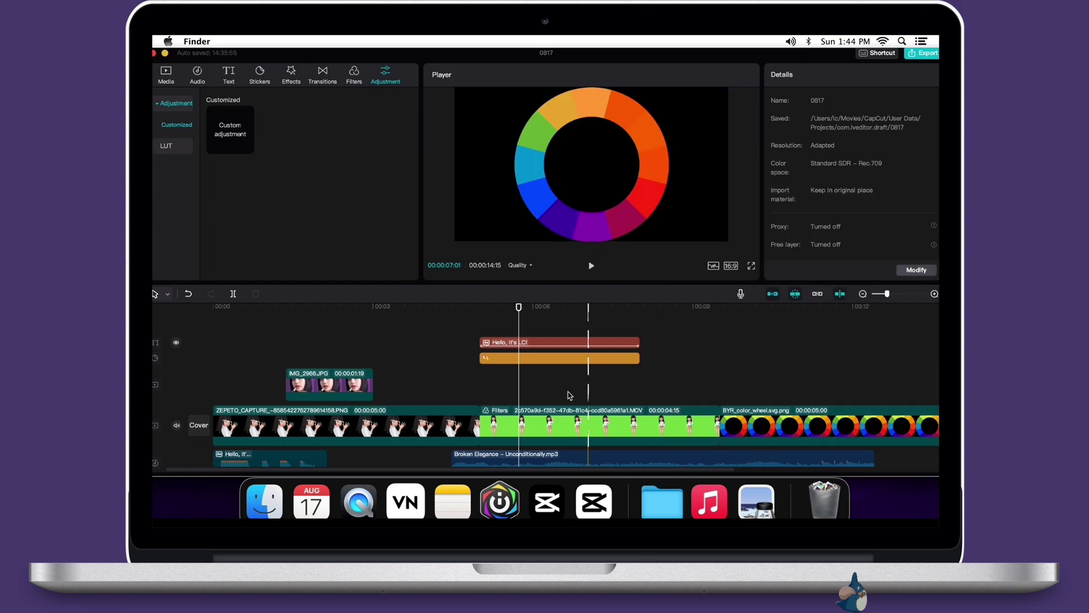
pyautogui.click(504, 425)
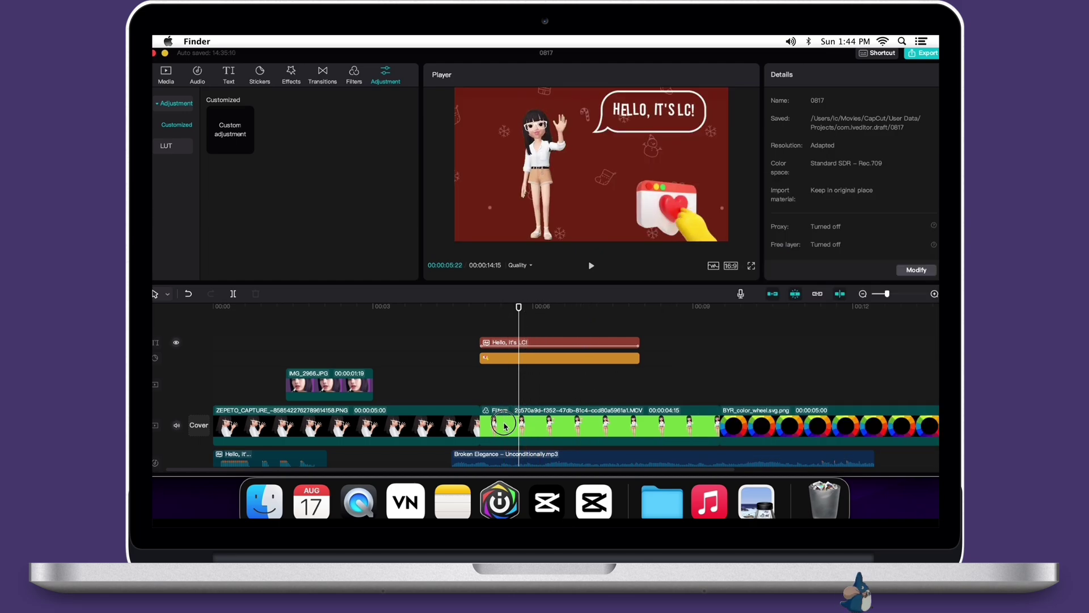
pyautogui.moveTo(504, 425); pyautogui.dragTo(713, 421)
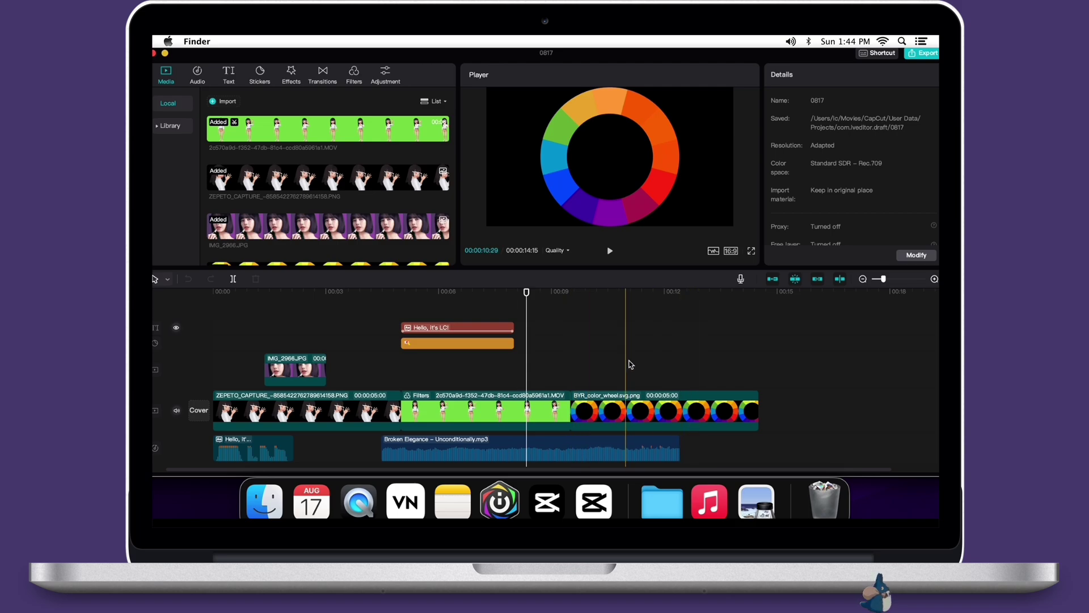
# Step: Toggle the preview axis off and on, and try zooming the timeline out and in
pyautogui.click(826, 279)
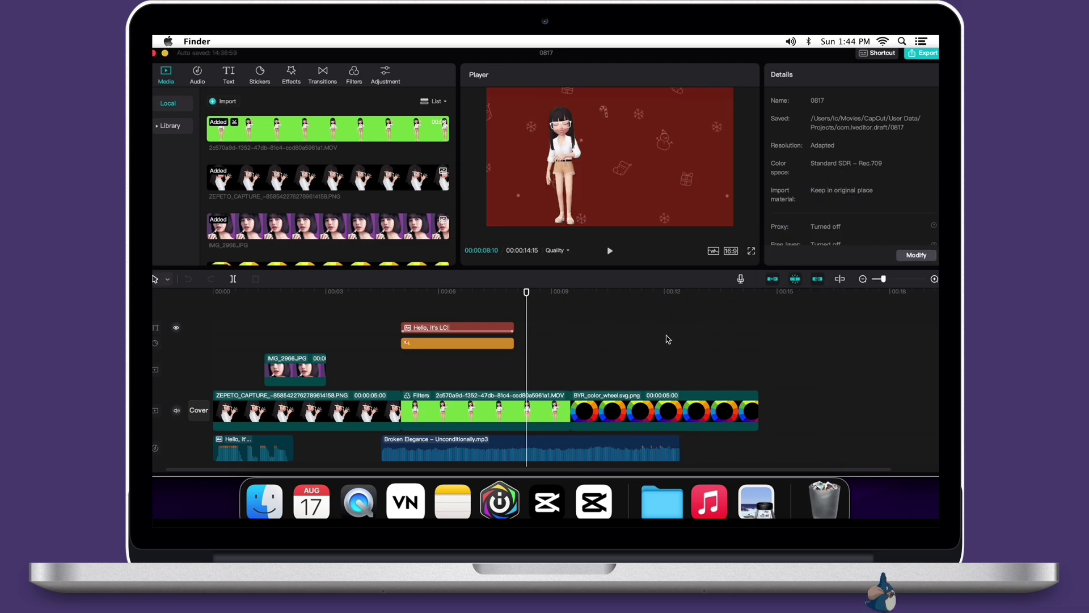
pyautogui.press('s')
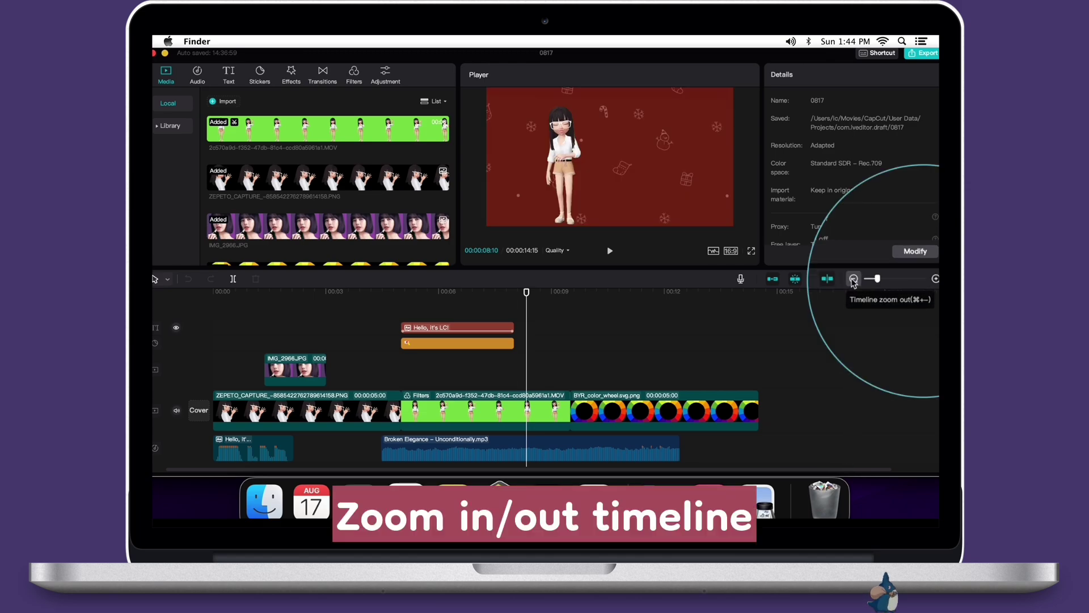
pyautogui.click(862, 278)
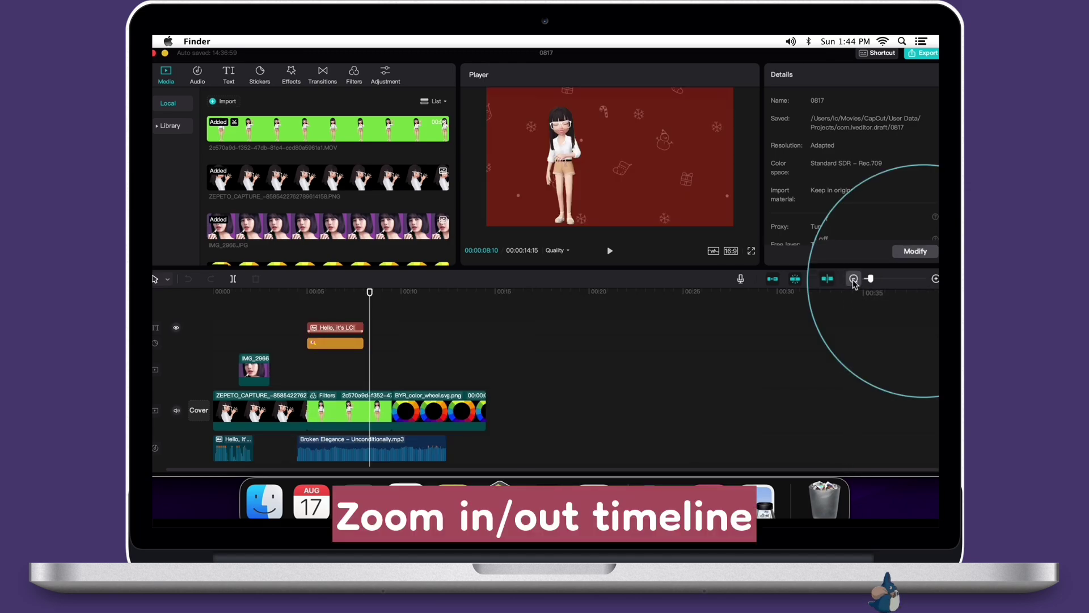
pyautogui.click(936, 279)
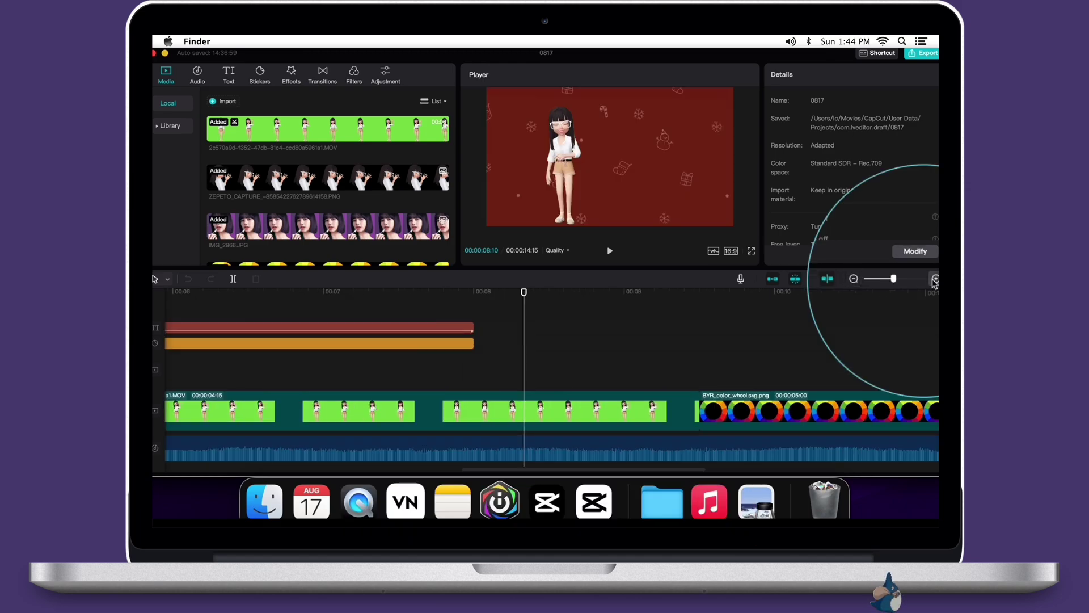
pyautogui.click(862, 278)
pyautogui.click(862, 278)
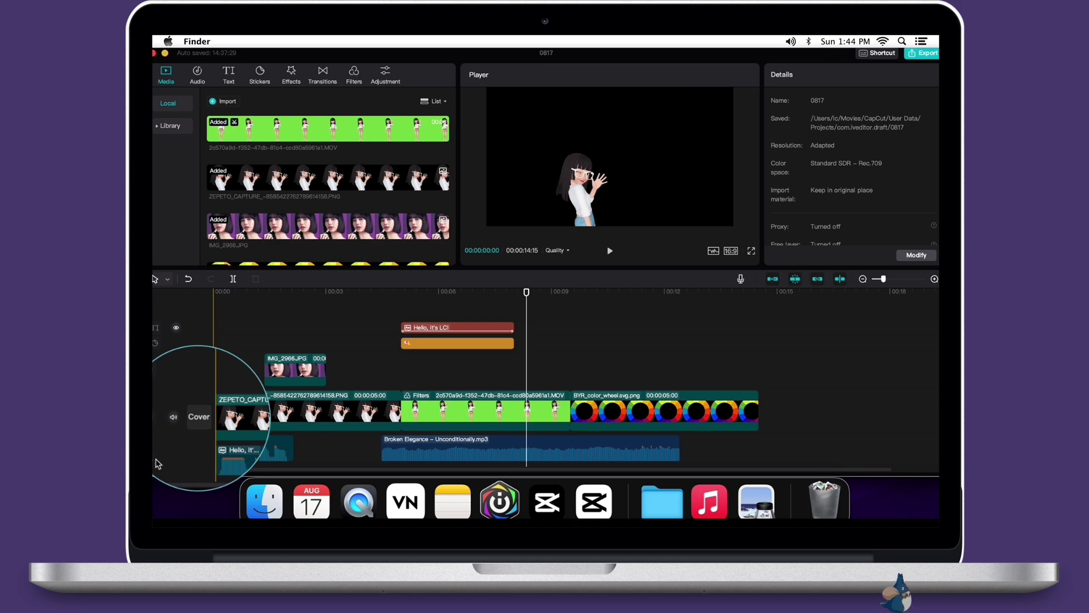
# Step: Review the commands available for the green-screen MOV clip, including its Edit options, without applying any
pyautogui.click(491, 413)
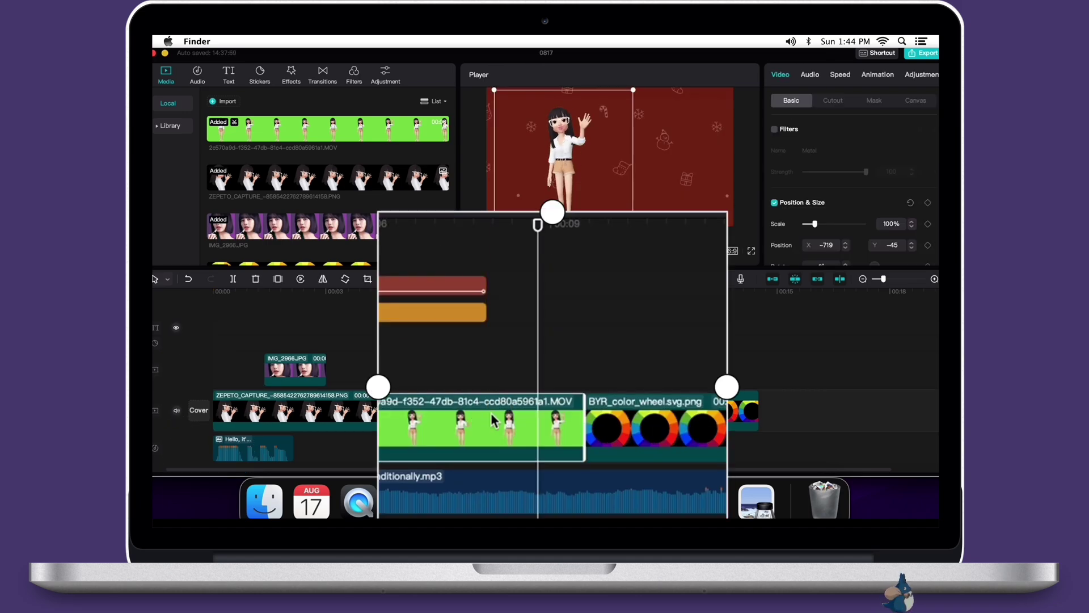
pyautogui.rightClick(491, 414)
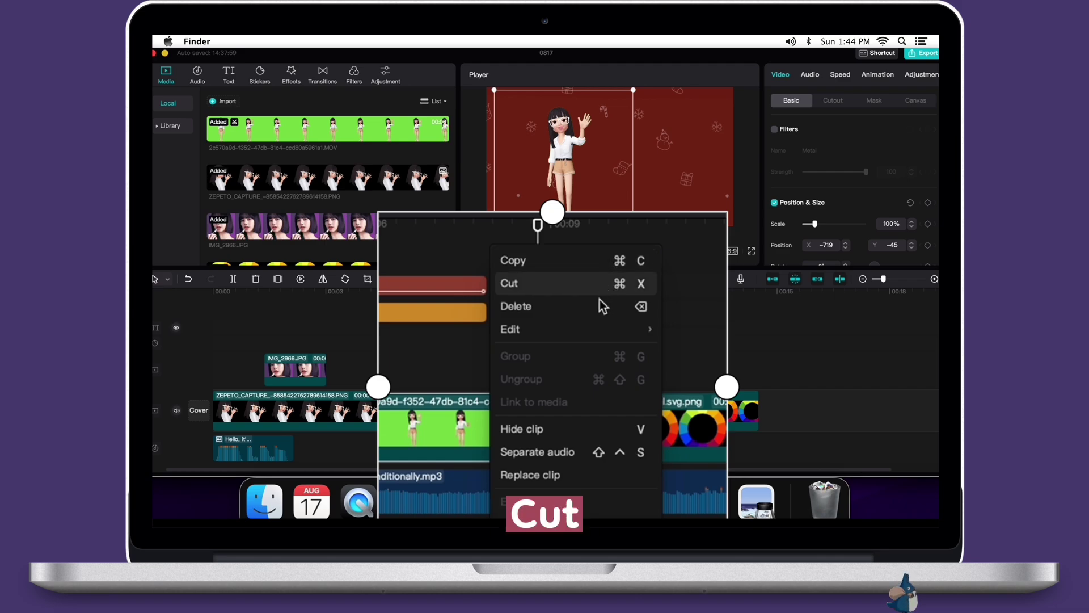
pyautogui.moveTo(601, 329)
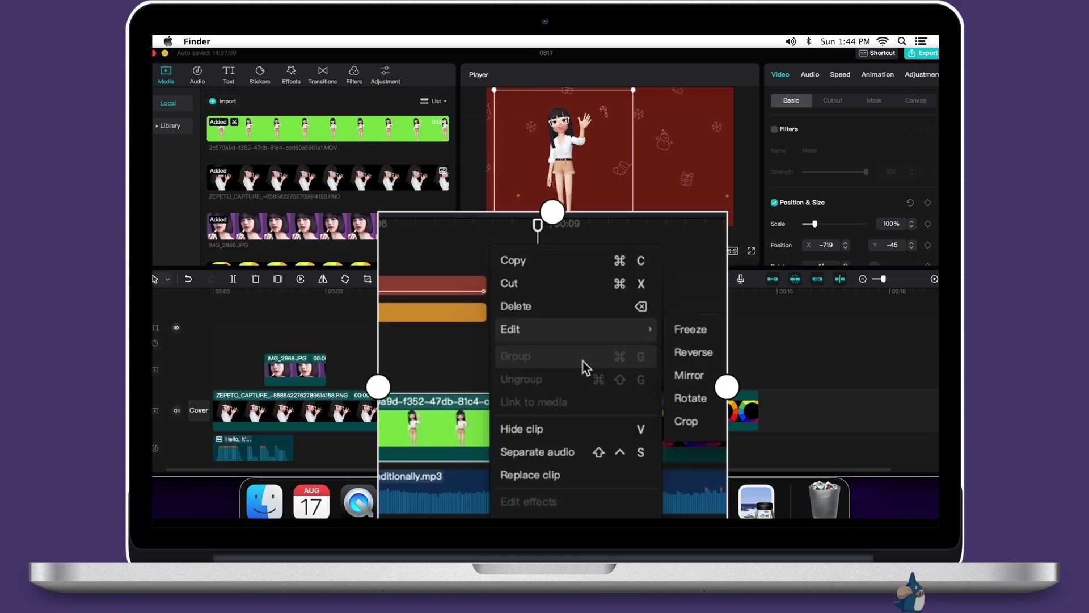
pyautogui.click(484, 372)
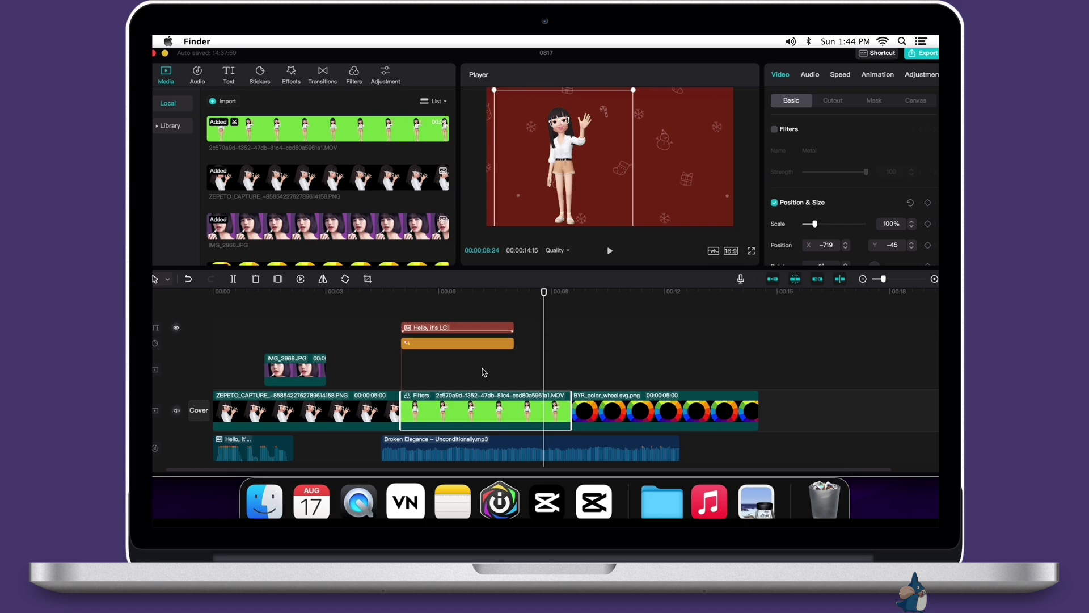
# Step: Move the IMG_2966.JPG overlay along its track to line up with the start of the green-screen MOV clip
pyautogui.click(483, 373)
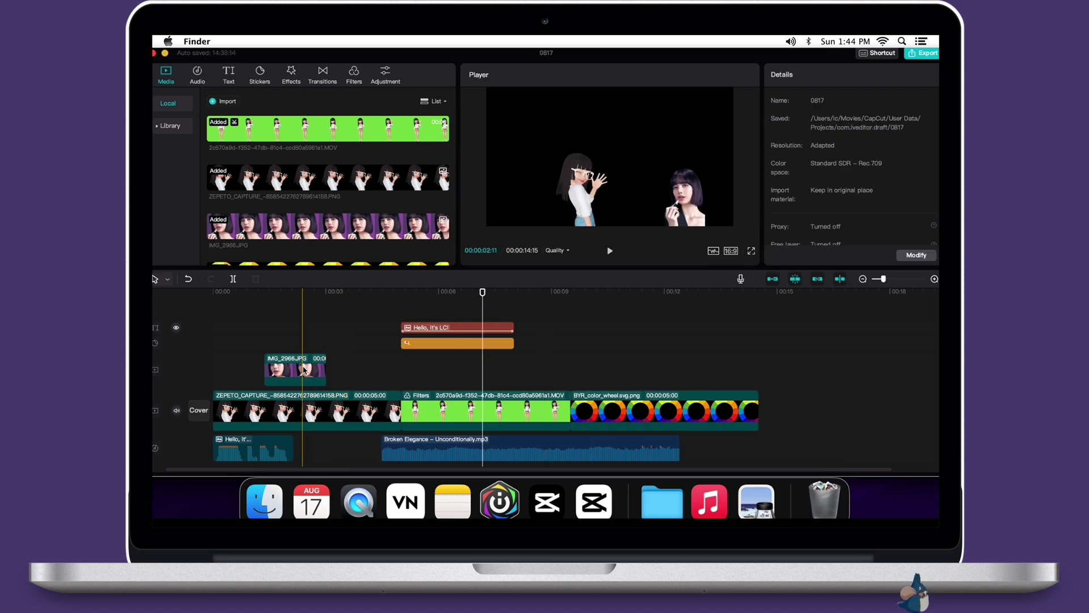
pyautogui.moveTo(304, 370); pyautogui.dragTo(440, 372)
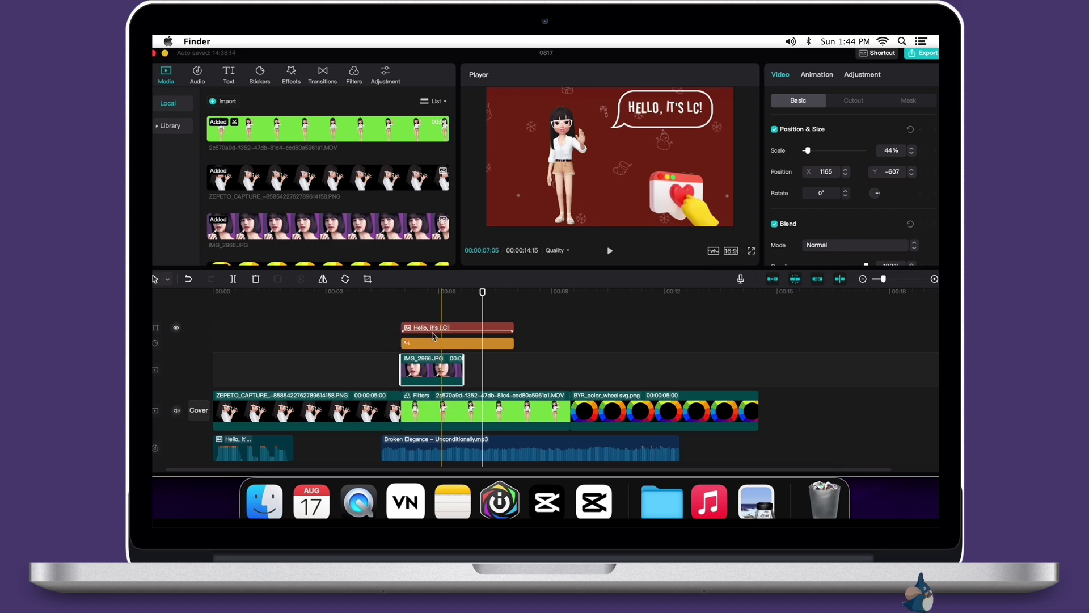
pyautogui.click(446, 305)
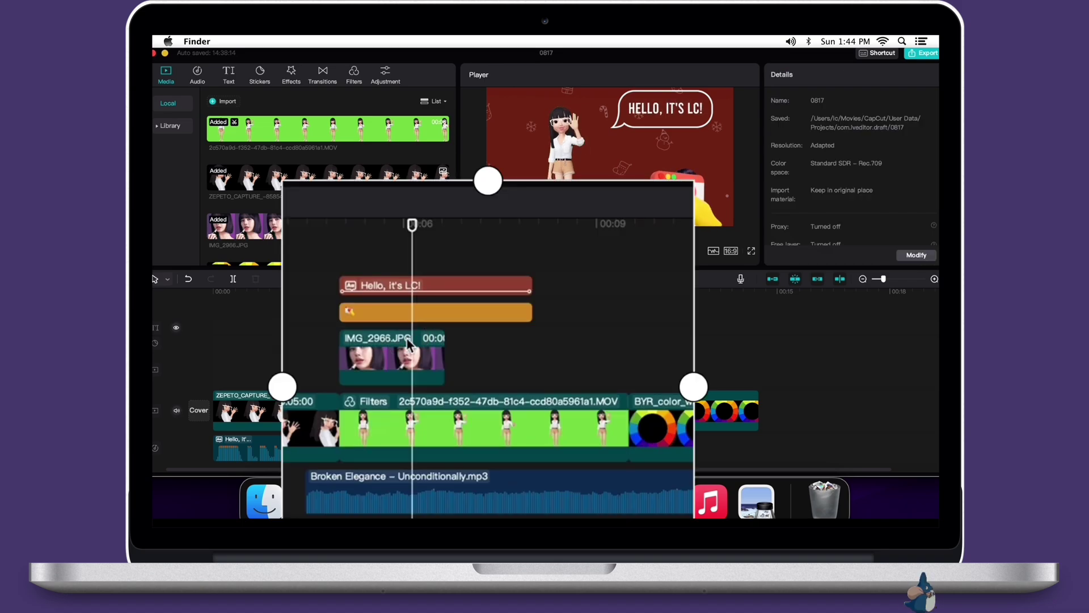
# Step: Group the text, the sticker, the IMG_2966.JPG overlay and the green-screen MOV clip together
pyautogui.click(406, 285)
pyautogui.click(406, 312)
pyautogui.click(406, 358)
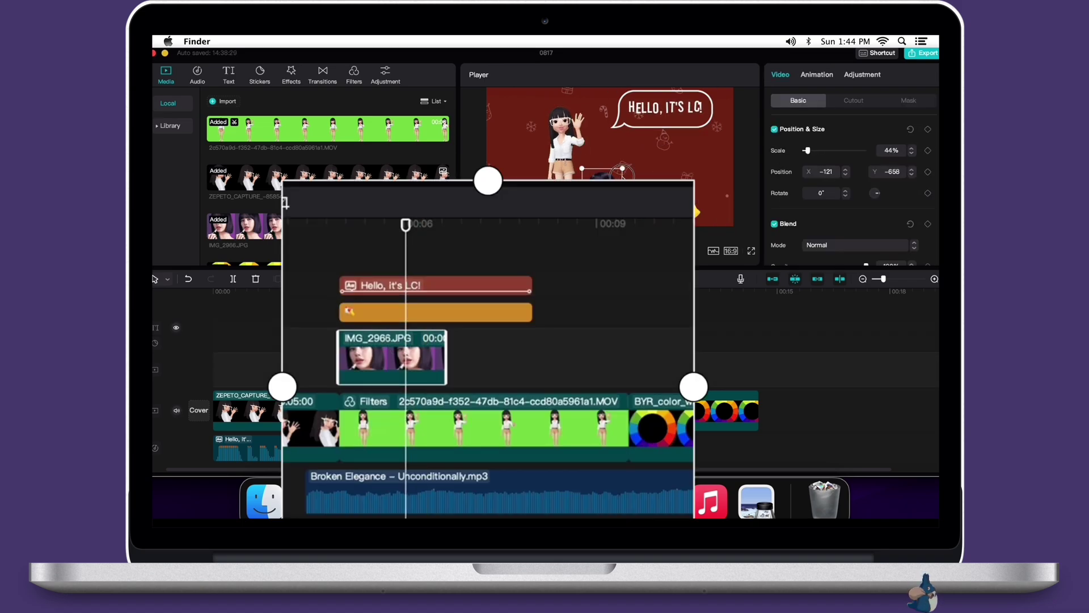
pyautogui.moveTo(564, 269); pyautogui.dragTo(423, 356)
pyautogui.press('super')
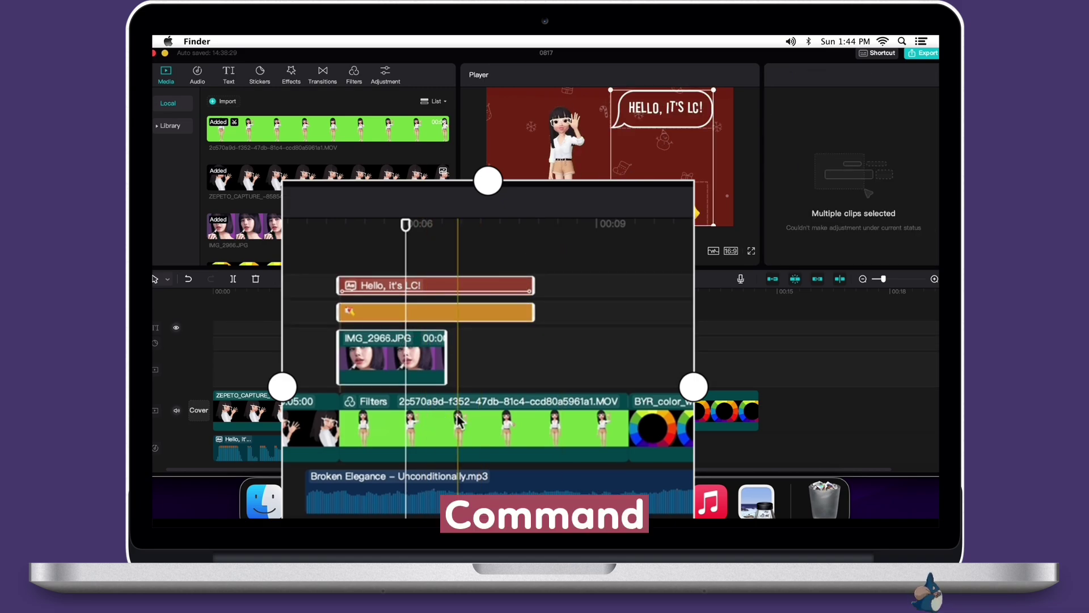
pyautogui.keyDown('super'); pyautogui.click(523, 427); pyautogui.keyUp('super')
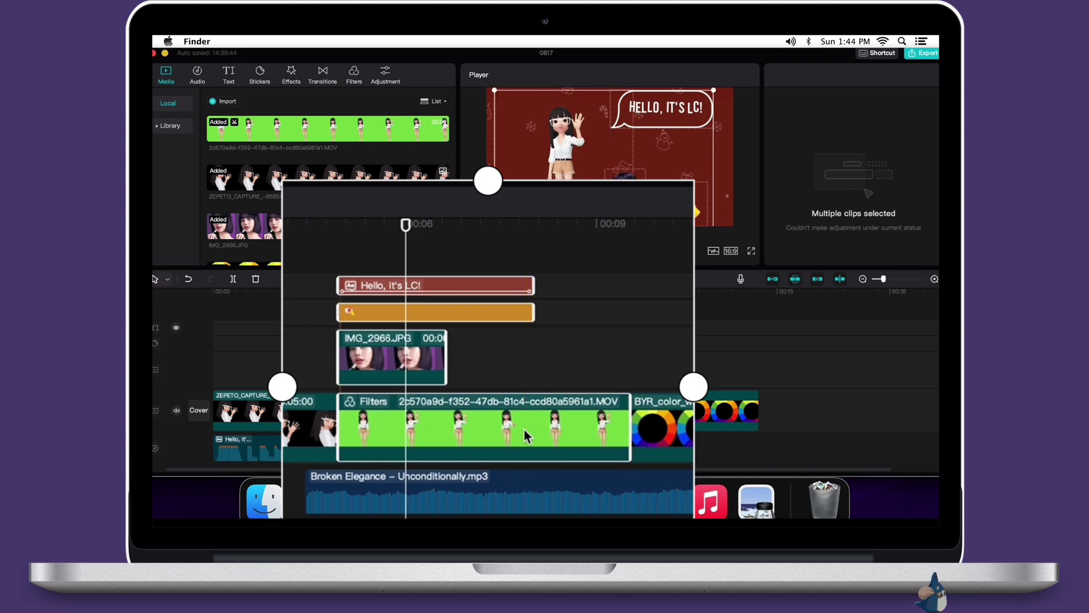
pyautogui.rightClick(523, 427)
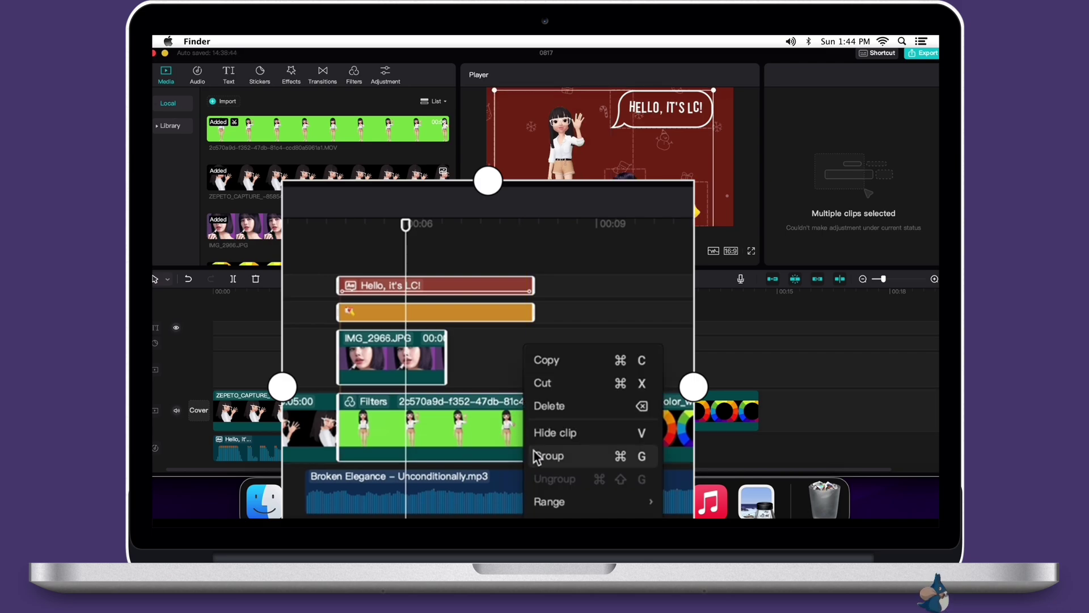
pyautogui.click(533, 451)
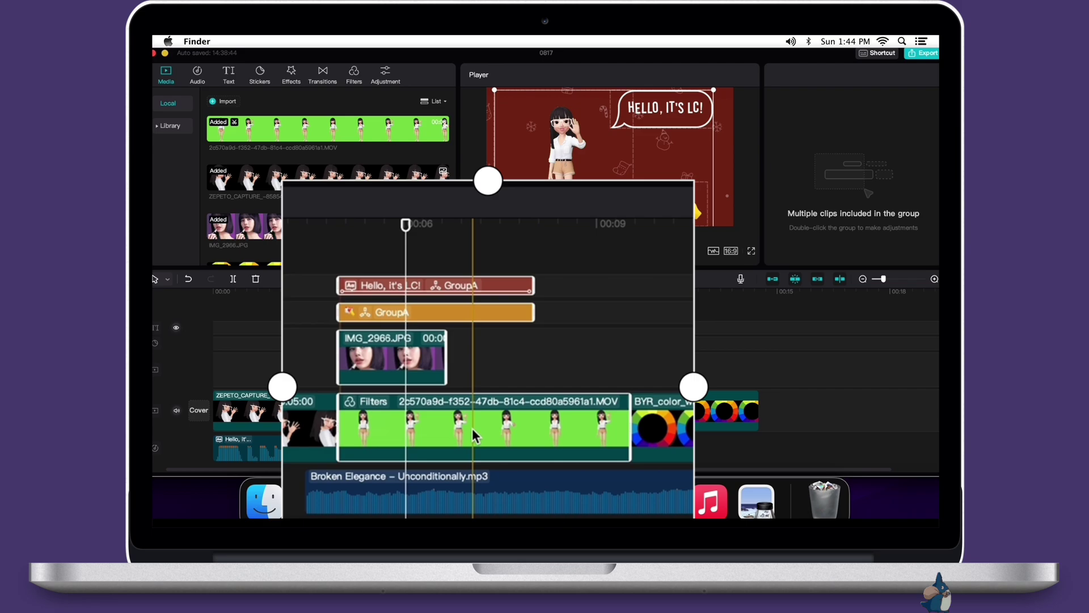
pyautogui.moveTo(427, 414); pyautogui.dragTo(477, 408)
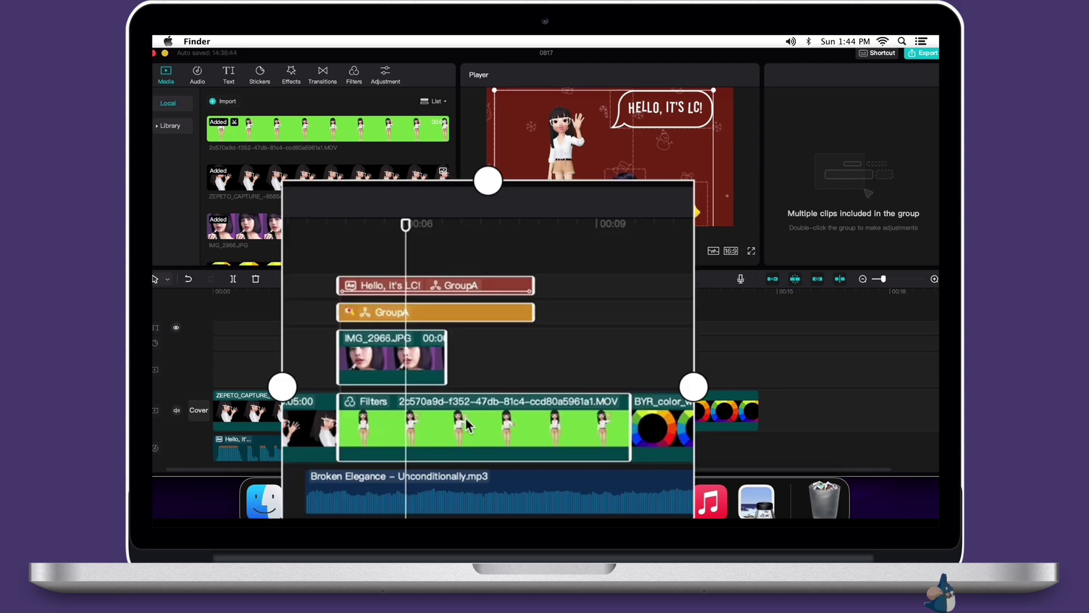
# Step: Hide the grouped clips and show them again
pyautogui.rightClick(476, 408)
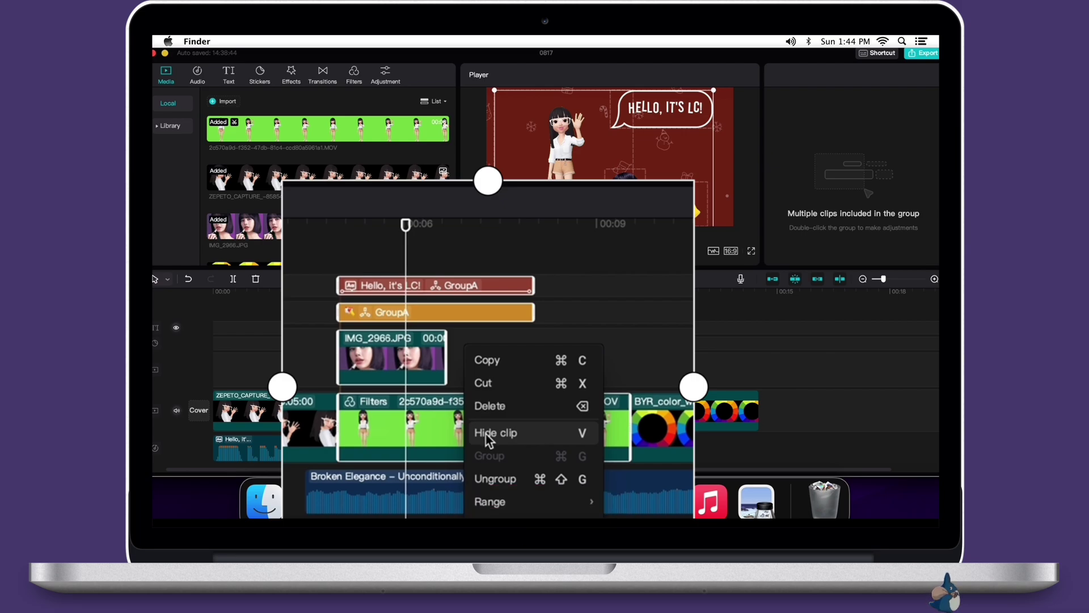
pyautogui.click(485, 434)
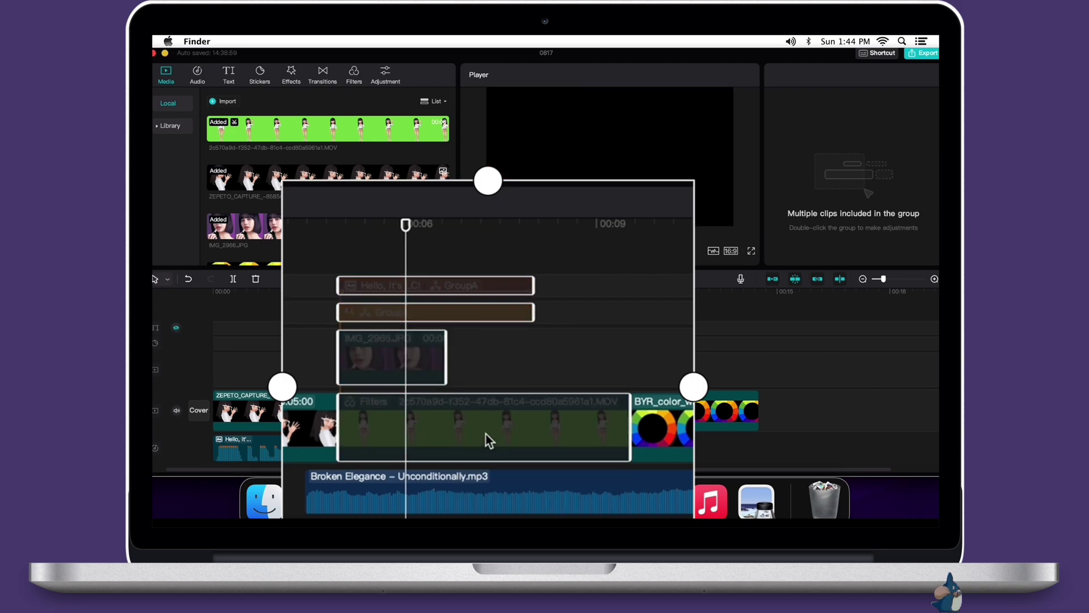
pyautogui.rightClick(485, 434)
pyautogui.click(509, 439)
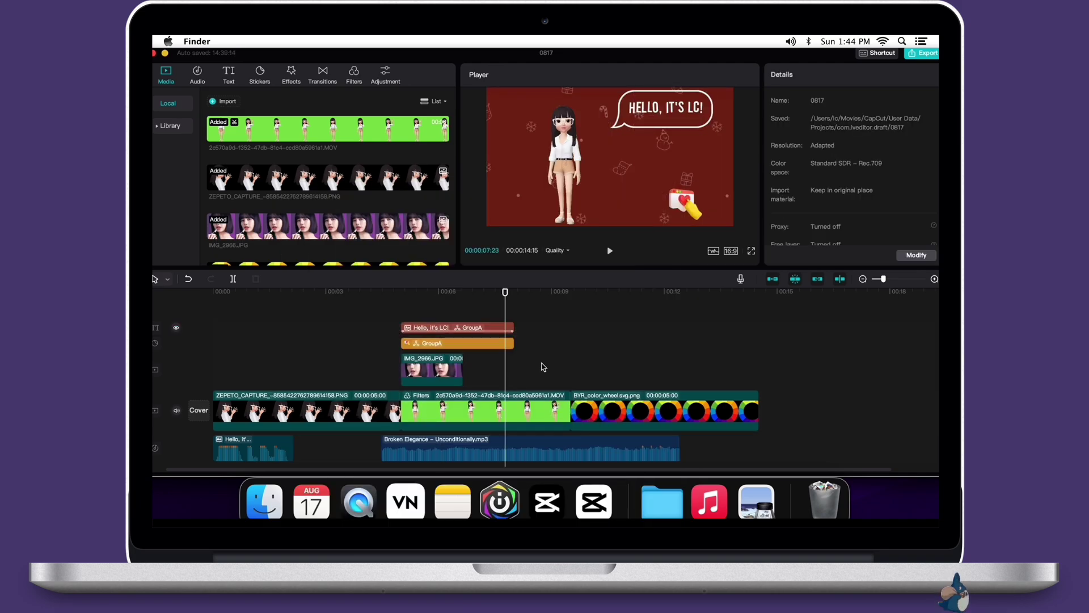
# Step: Ungroup the green-screen MOV clip from its text, sticker and overlay
pyautogui.rightClick(507, 384)
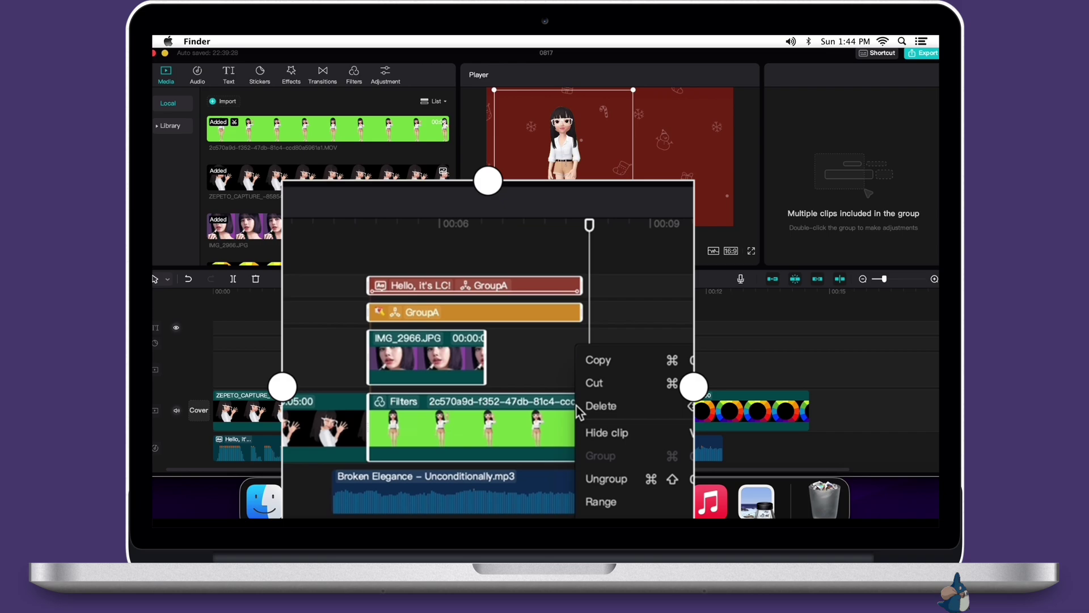
pyautogui.click(596, 480)
# Step: Select the range covered by the first green-screen MOV clip, and unselect the area again
pyautogui.rightClick(533, 422)
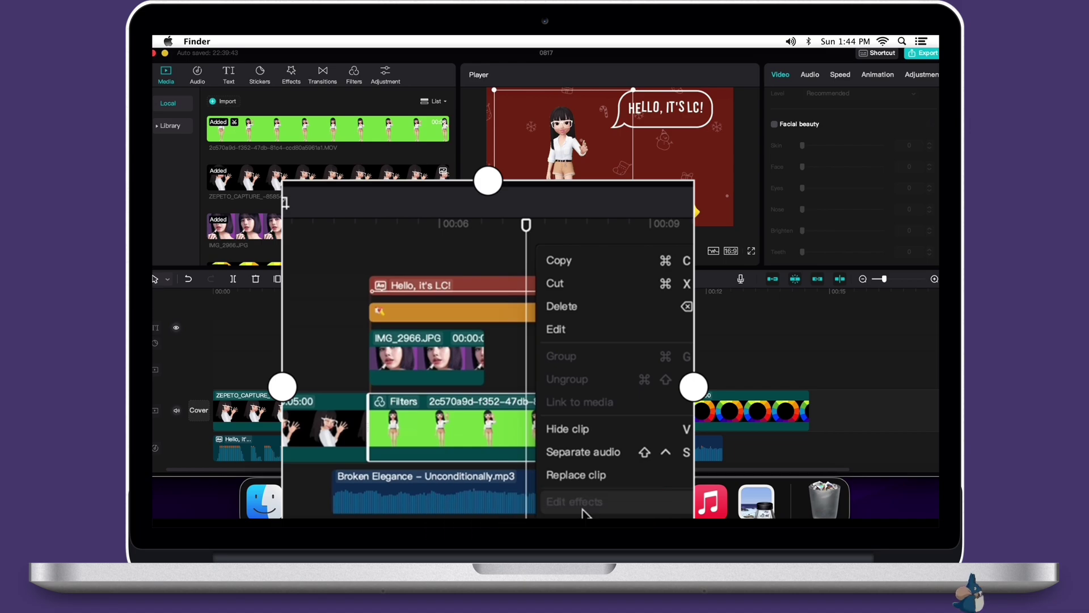
pyautogui.moveTo(505, 503)
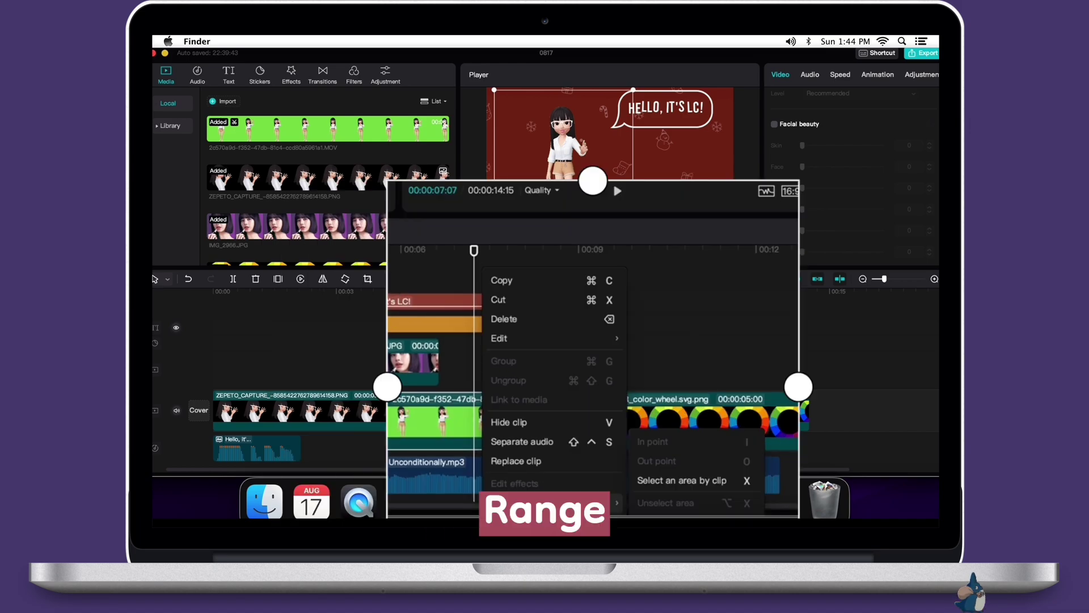
pyautogui.click(679, 487)
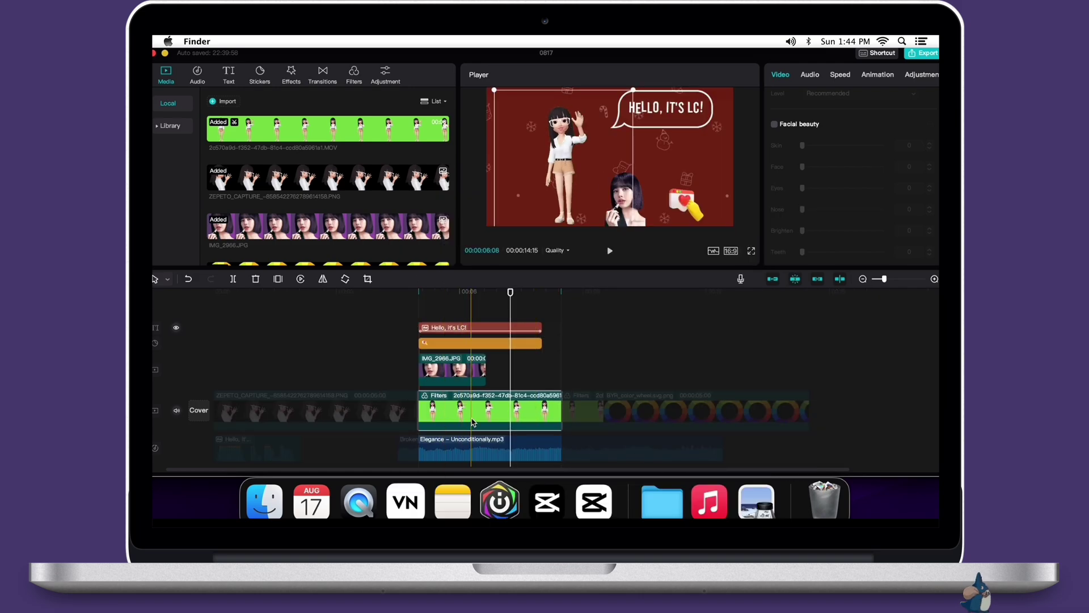
pyautogui.click(536, 370)
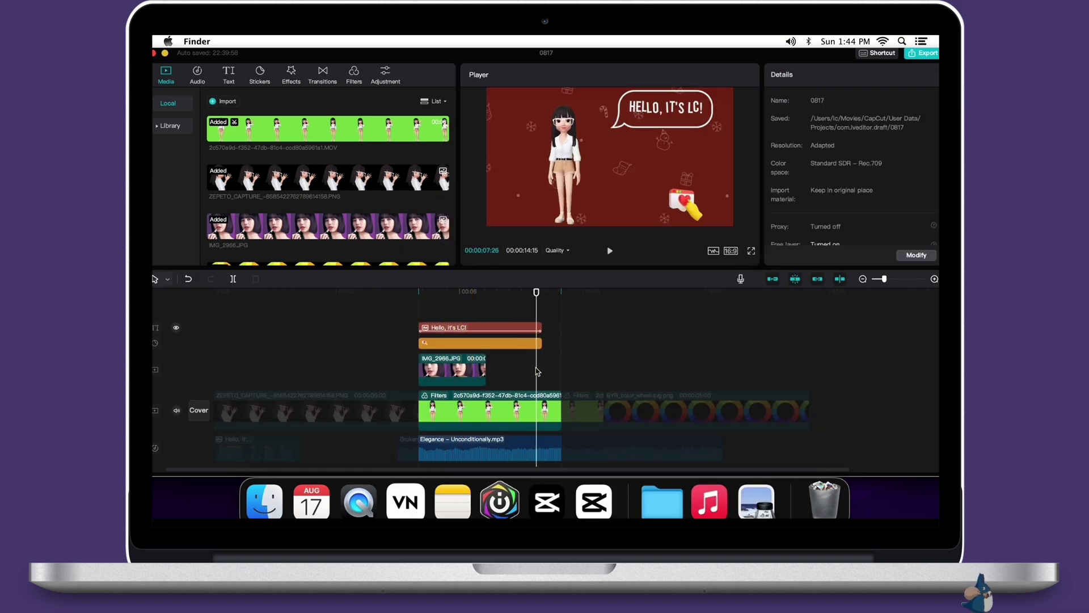
pyautogui.rightClick(520, 419)
pyautogui.moveTo(601, 467)
pyautogui.click(646, 468)
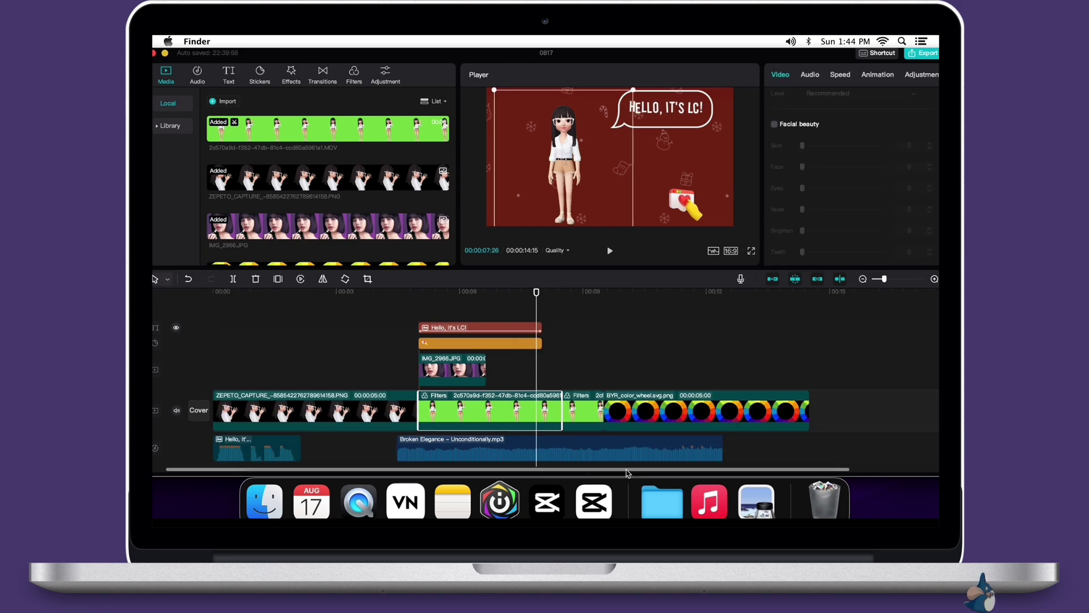
# Step: Set the range's in point at about 00:00:01:15, over the ZEPETO_CAPTURE clip
pyautogui.click(300, 333)
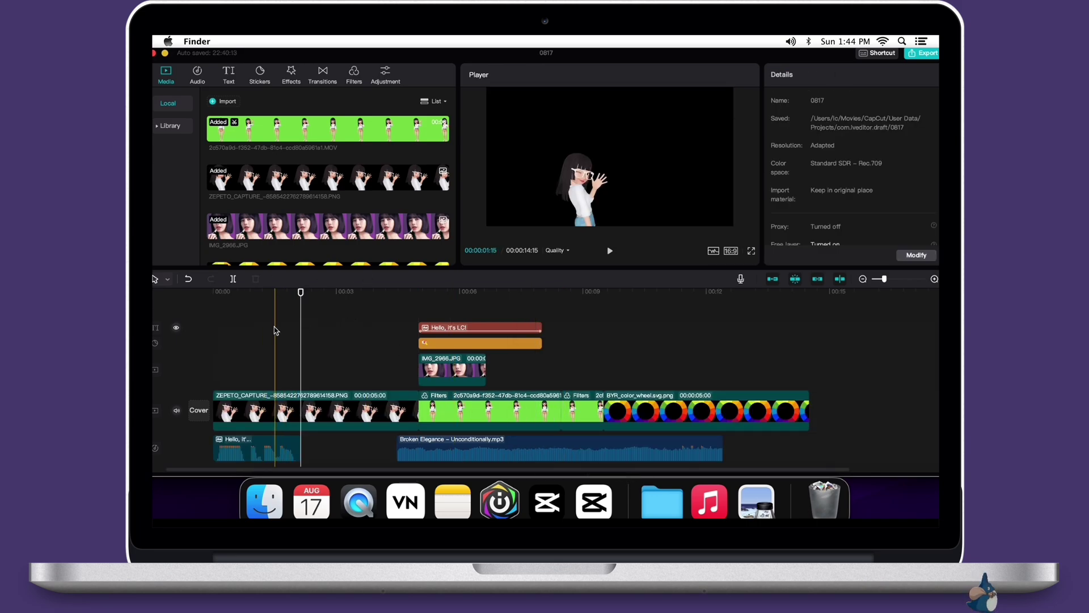
pyautogui.click(301, 329)
pyautogui.rightClick(240, 314)
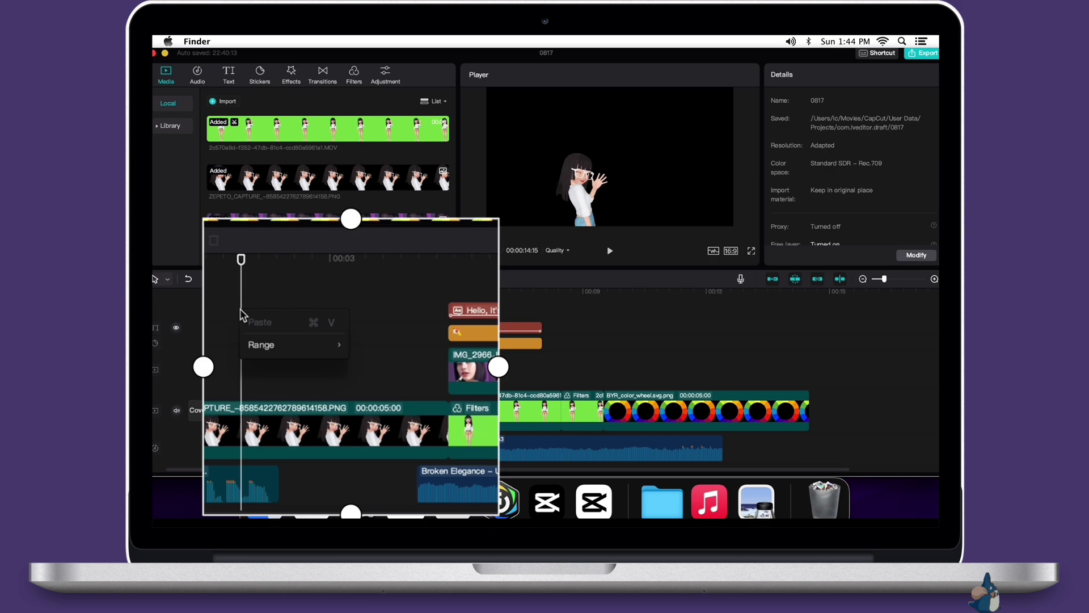
pyautogui.moveTo(294, 353)
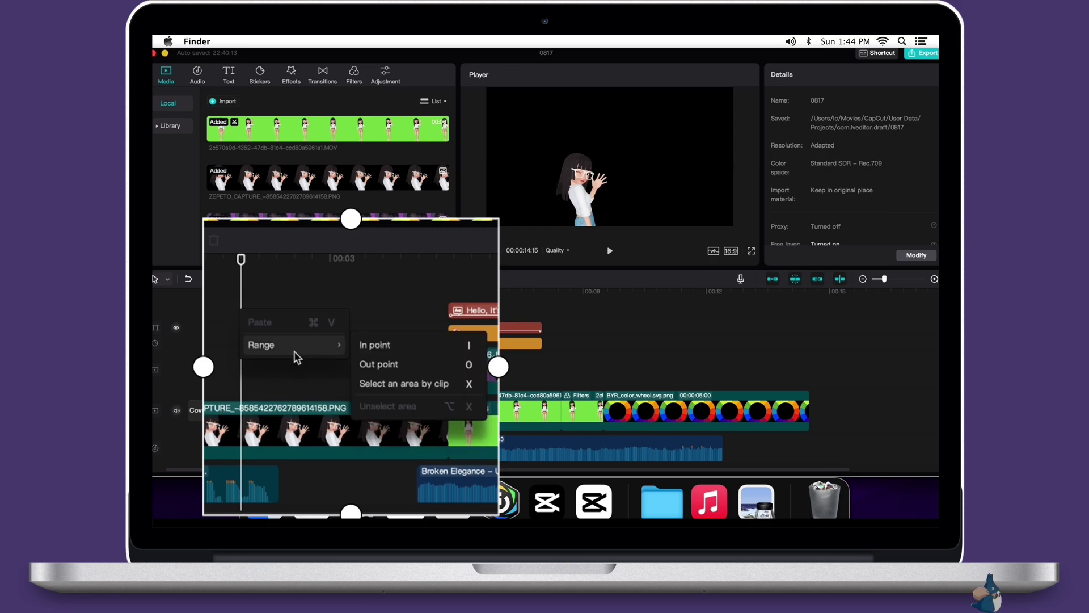
pyautogui.click(369, 345)
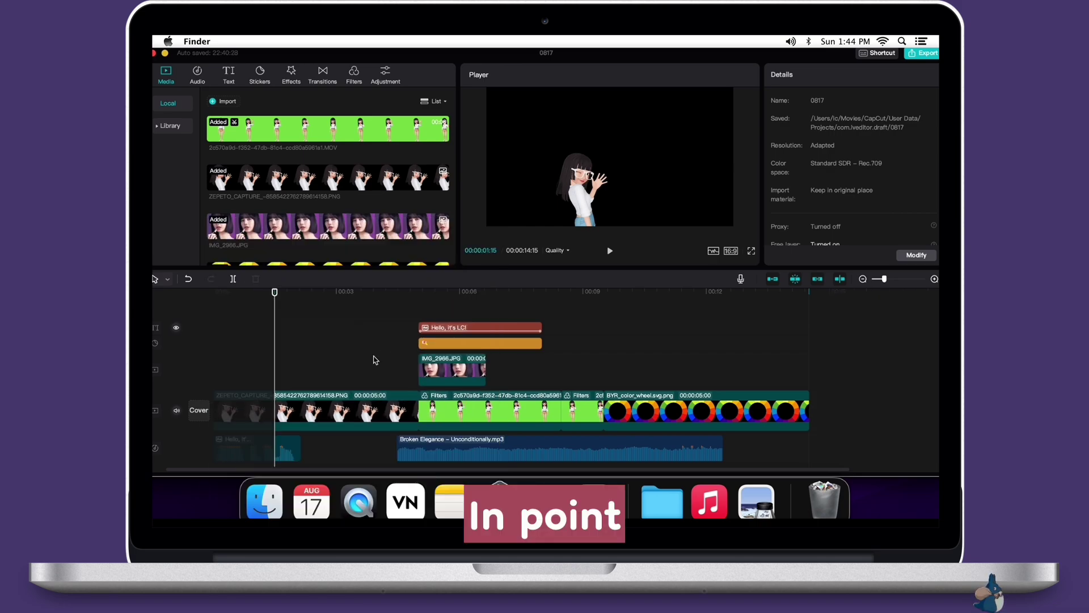
# Step: Set the range's out point at 00:00:12:19, over the colour wheel clip
pyautogui.click(732, 330)
pyautogui.rightClick(733, 330)
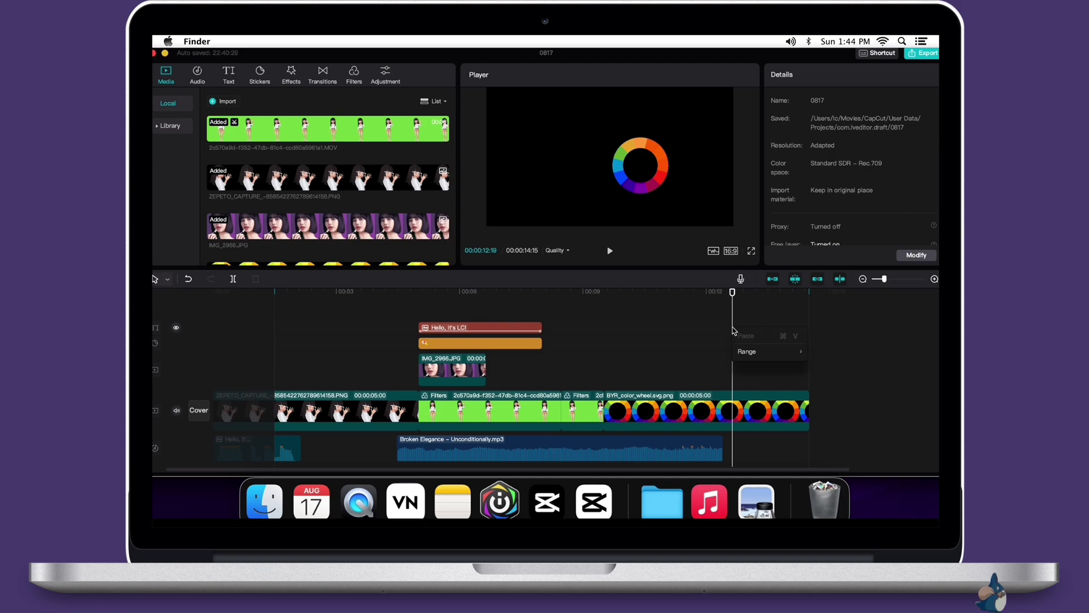
pyautogui.moveTo(754, 351)
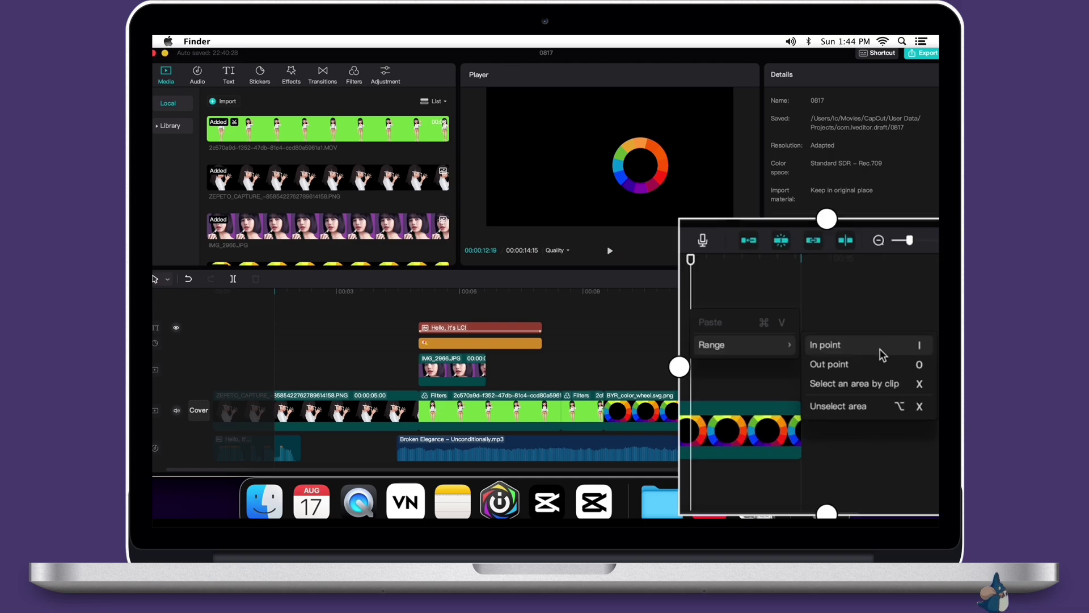
pyautogui.click(874, 365)
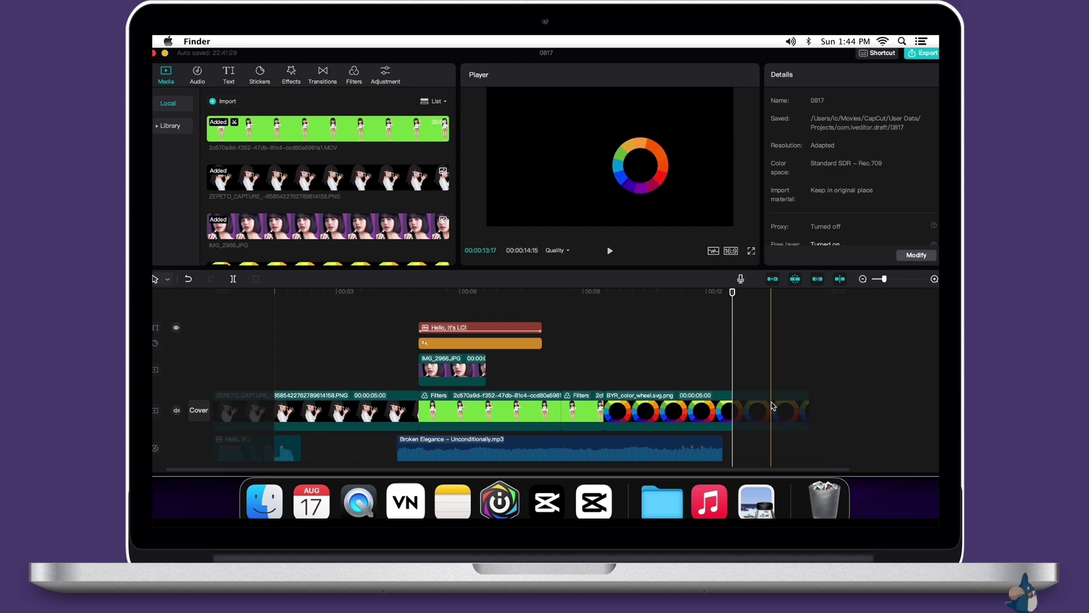
# Step: Clear the in and out range from the timeline
pyautogui.rightClick(772, 406)
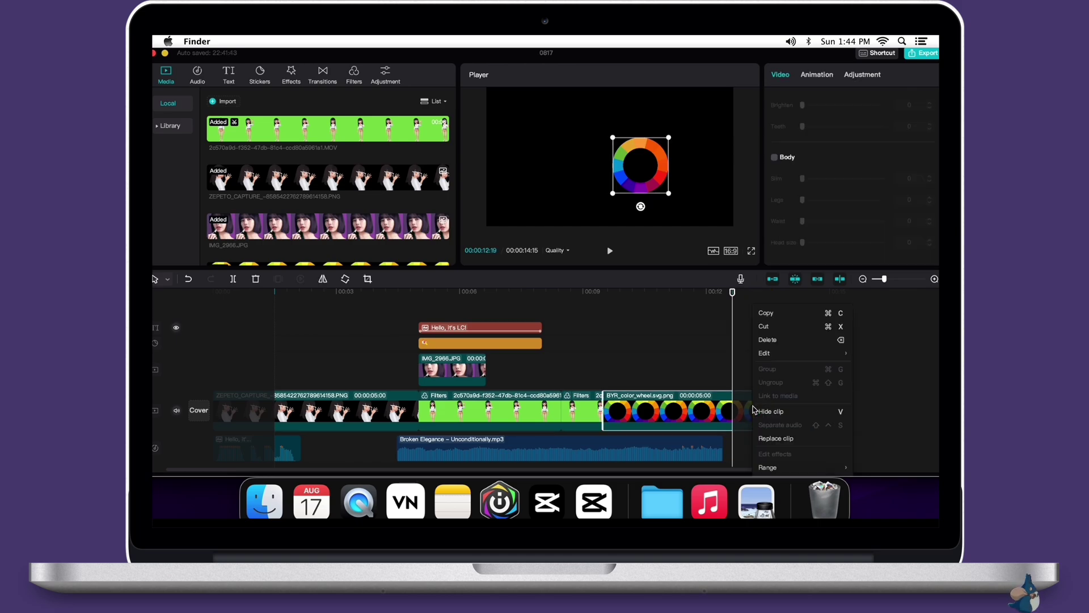
pyautogui.moveTo(794, 453)
pyautogui.click(727, 476)
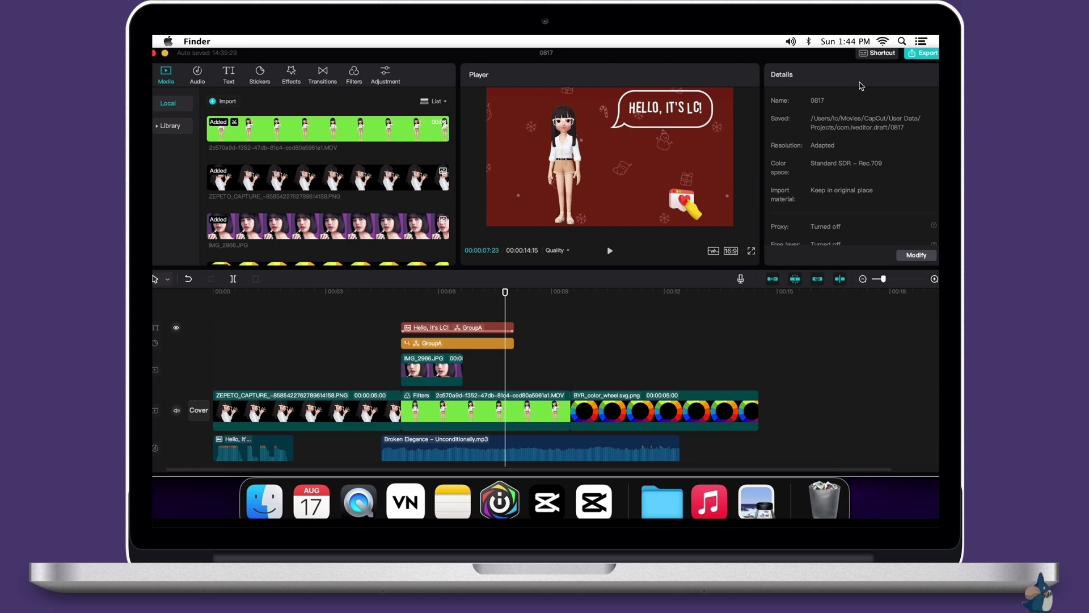
# Step: Open the list of keyboard shortcuts for review
pyautogui.click(878, 53)
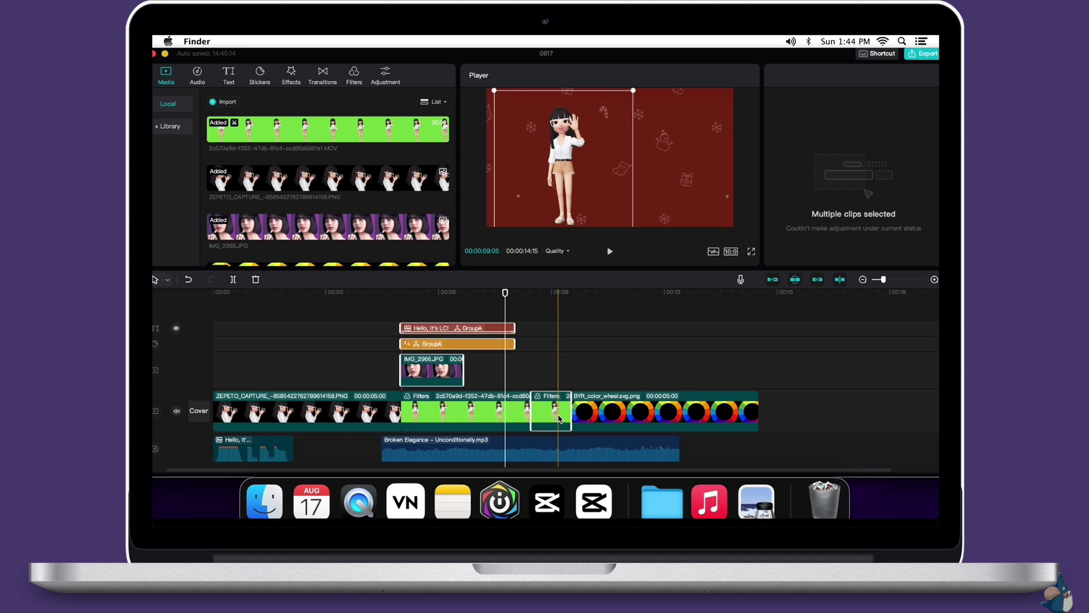
# Step: Deselect the timeline clips and open the export settings for project 0817
pyautogui.click(514, 382)
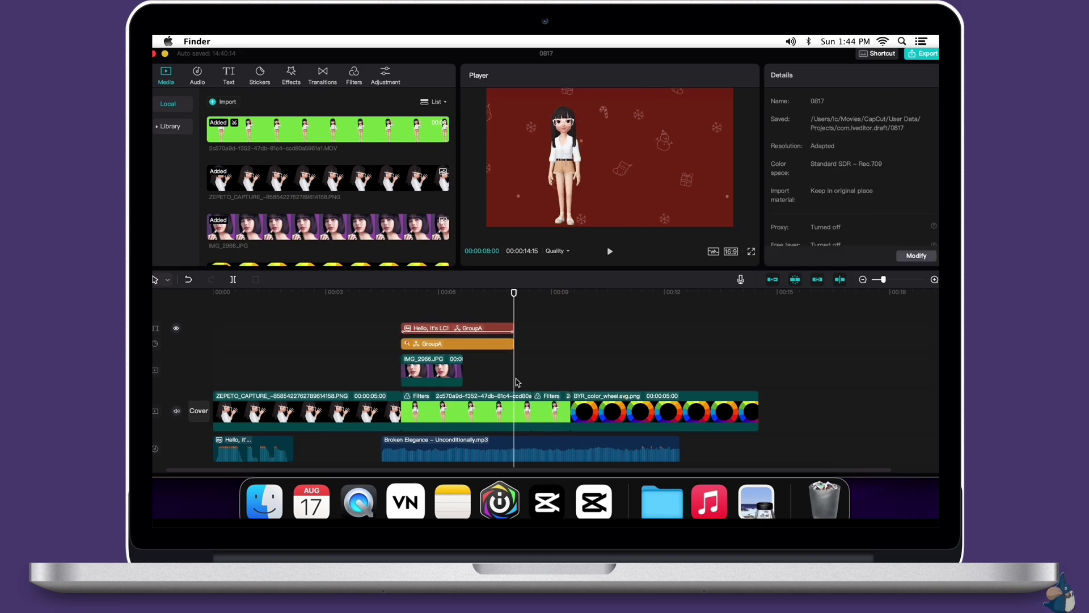
pyautogui.click(914, 57)
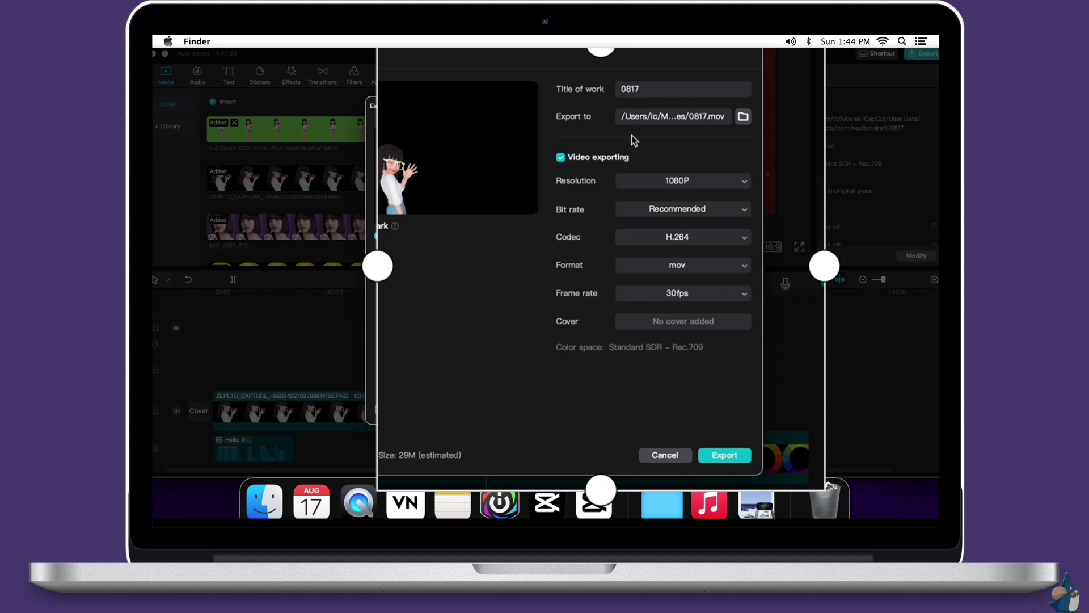